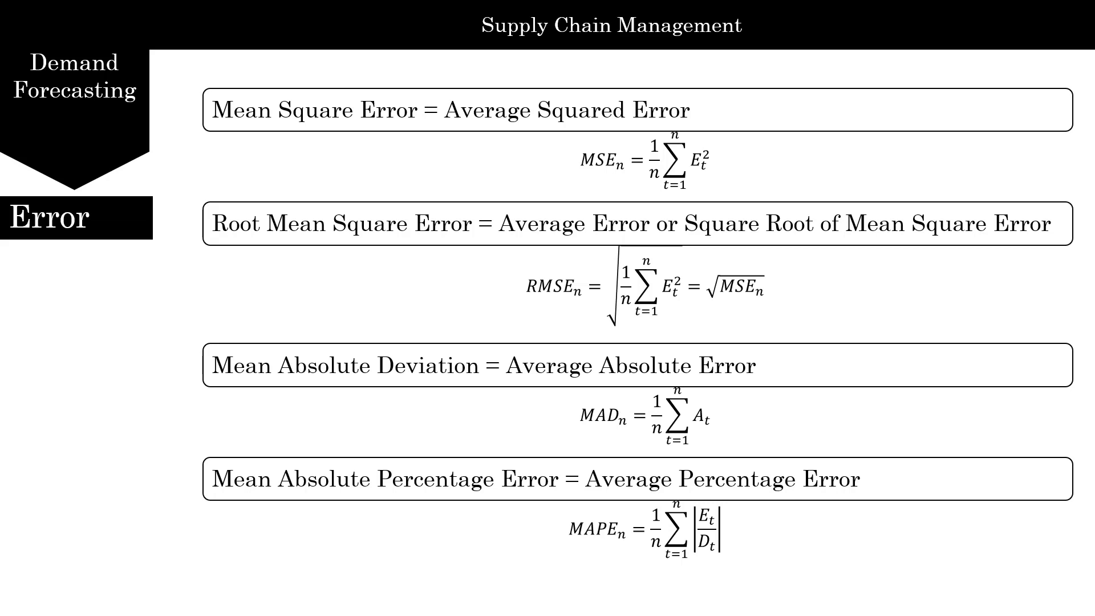
Step: Switch to the Excel workbook and correct the season of period 7 in cell B8 to 3
key("alt+Tab")
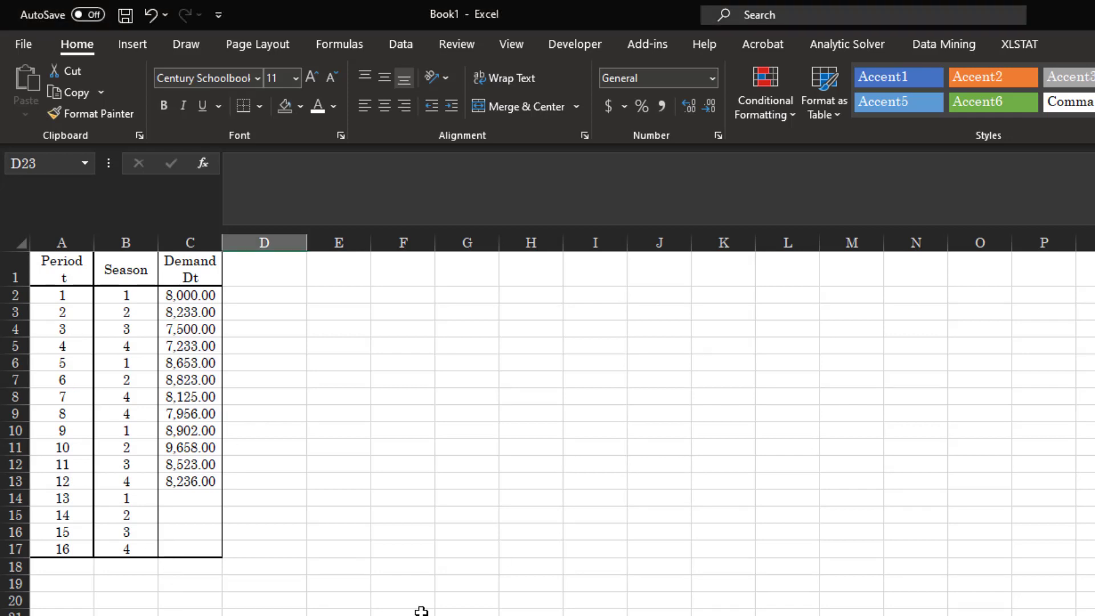
left_click_drag(64, 296, 60, 541)
left_click_drag(65, 482, 139, 393)
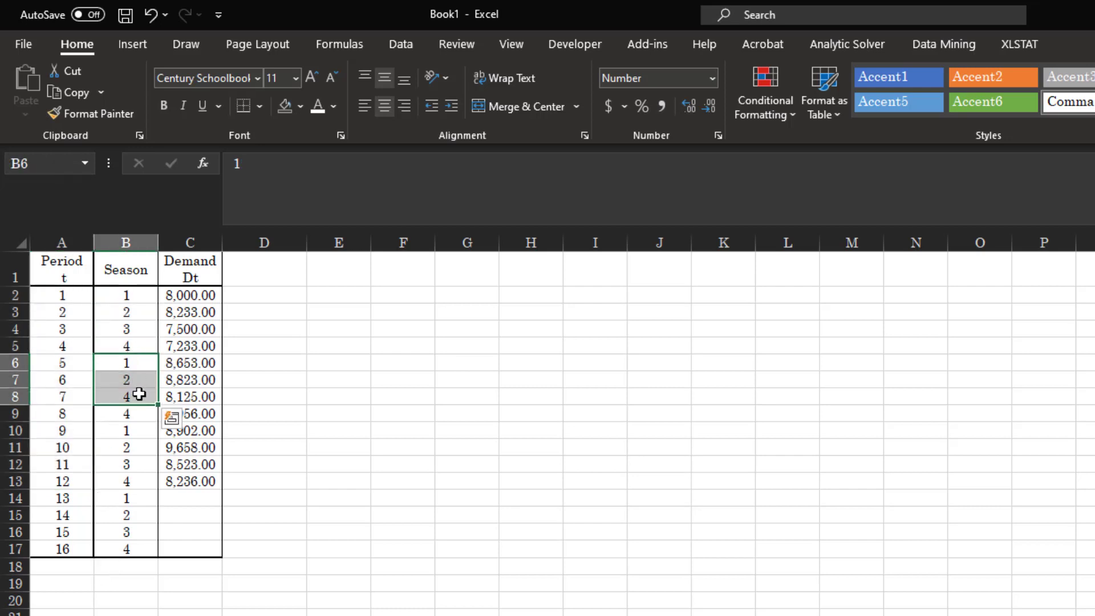
left_click(139, 393)
type("3")
key("Return")
Step: Review the repeating four-season cycle and the demand figures for periods 1 to 12
left_click_drag(135, 362, 133, 414)
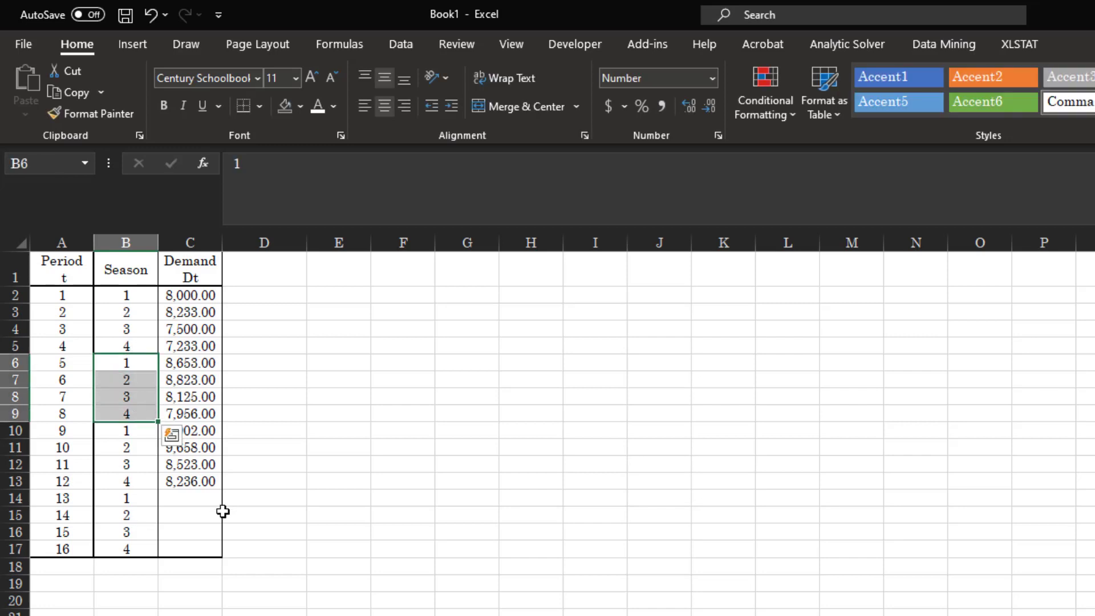
mouse_move(132, 297)
left_mouse_down()
mouse_move(138, 476)
mouse_move(205, 483)
left_mouse_up()
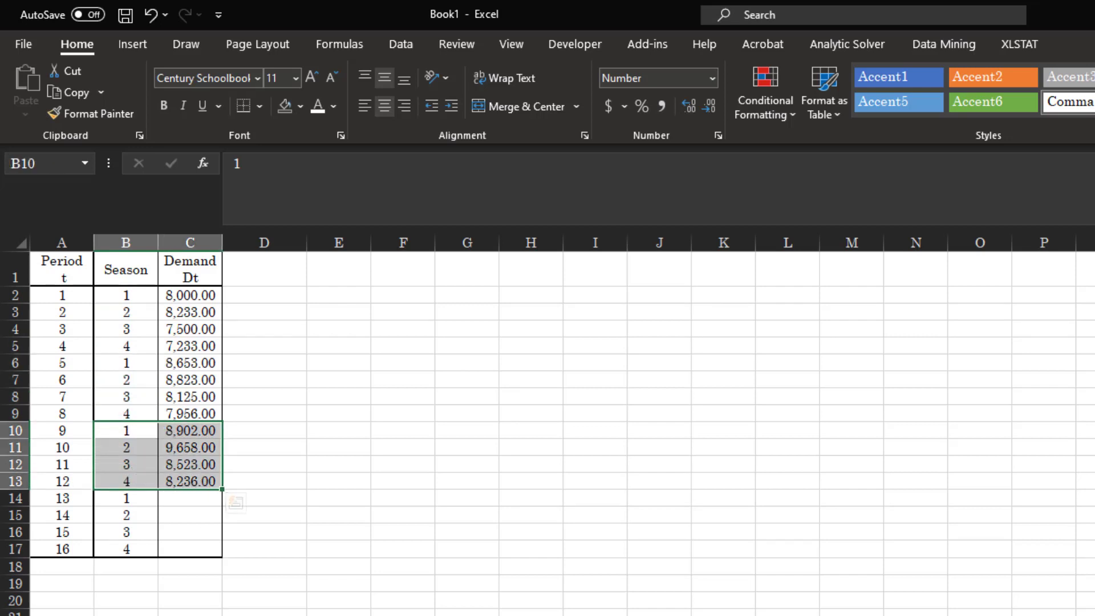
left_click_drag(165, 296, 177, 484)
Step: Chart the Period and Demand columns, rows 1 to 17, as a scatter with straight lines and markers and place it beside the data
left_click_drag(62, 264, 76, 549)
left_click_drag(192, 264, 188, 538)
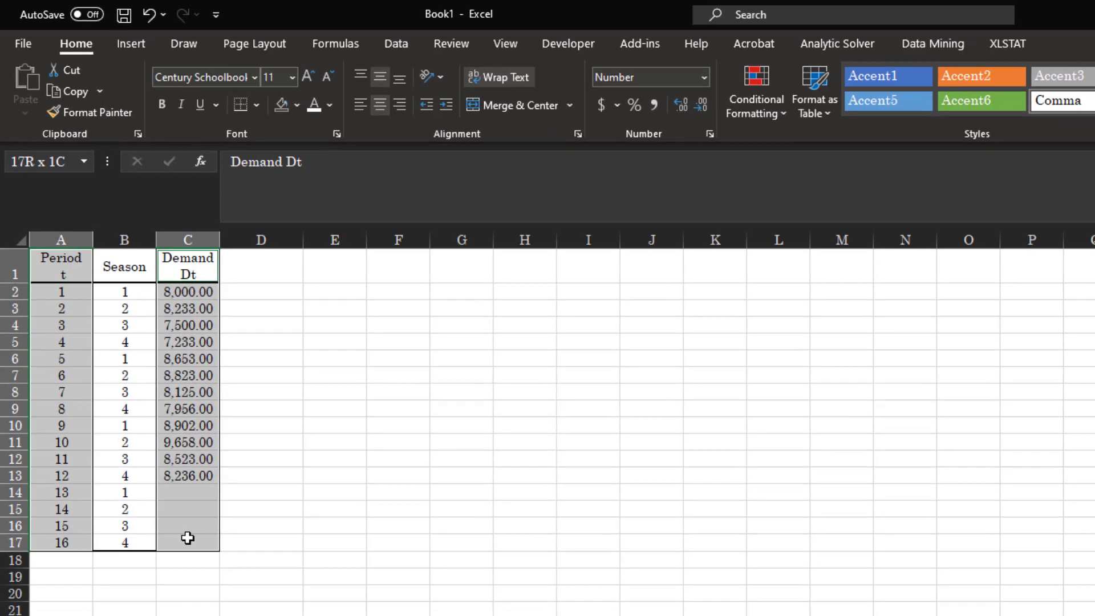
left_click(130, 44)
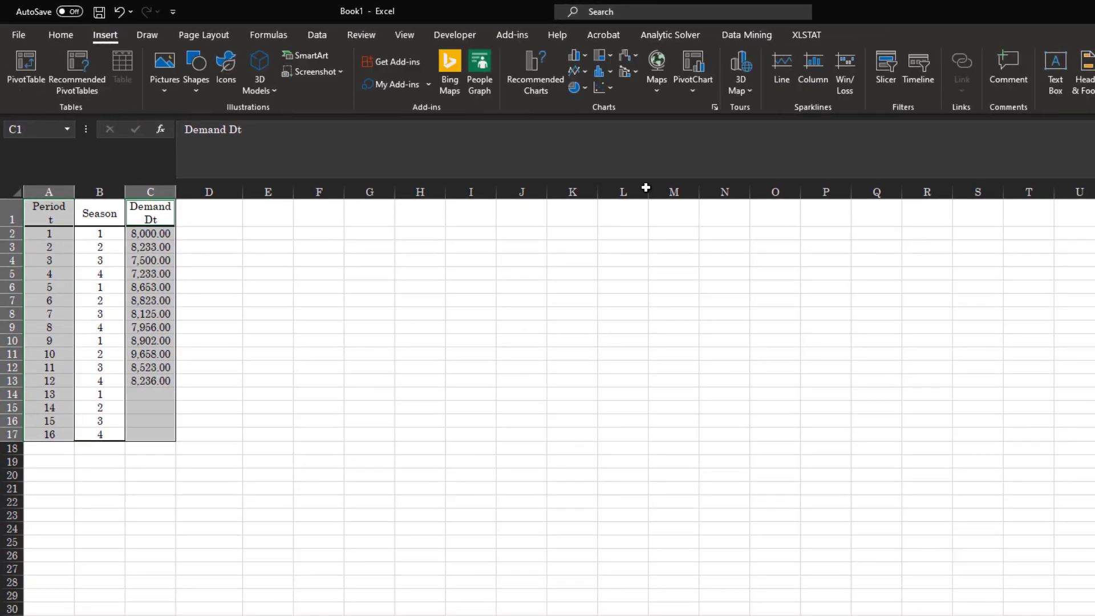
left_click(610, 88)
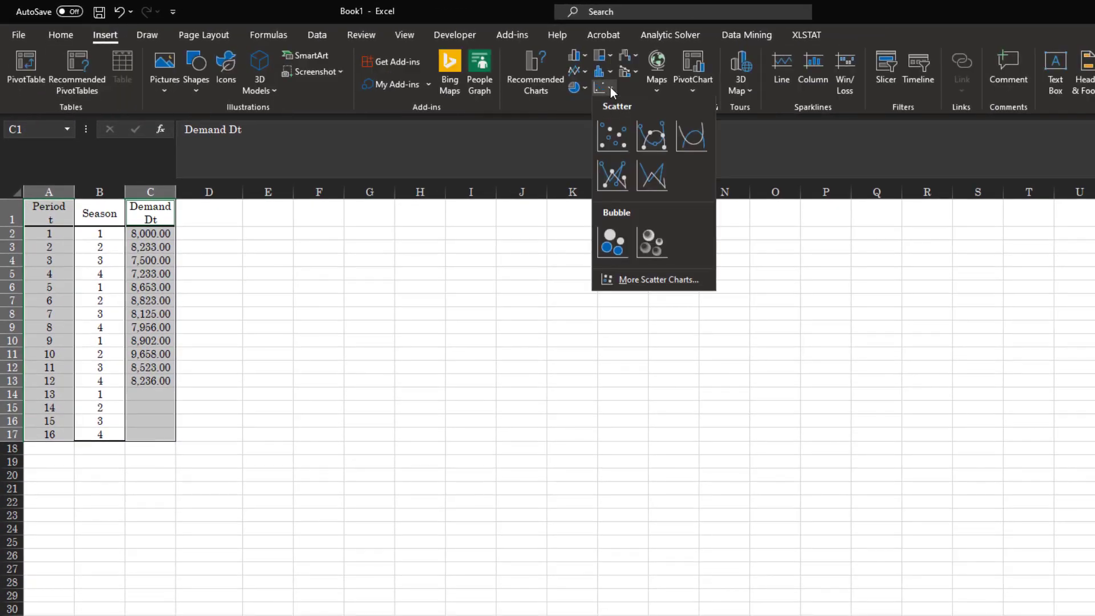
left_click(616, 181)
left_click_drag(592, 369, 348, 311)
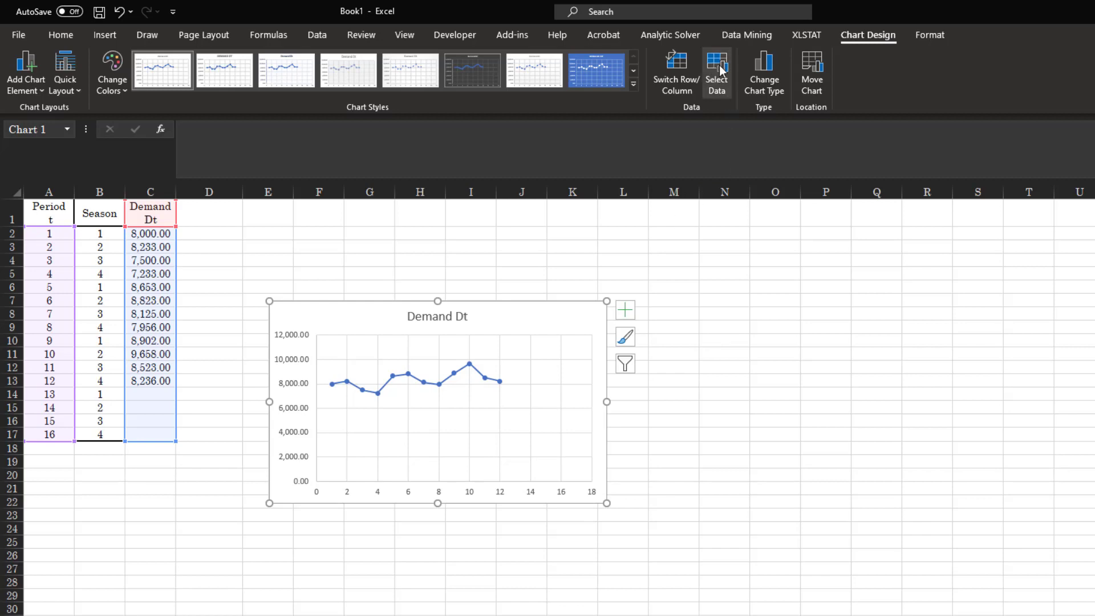
left_click(768, 67)
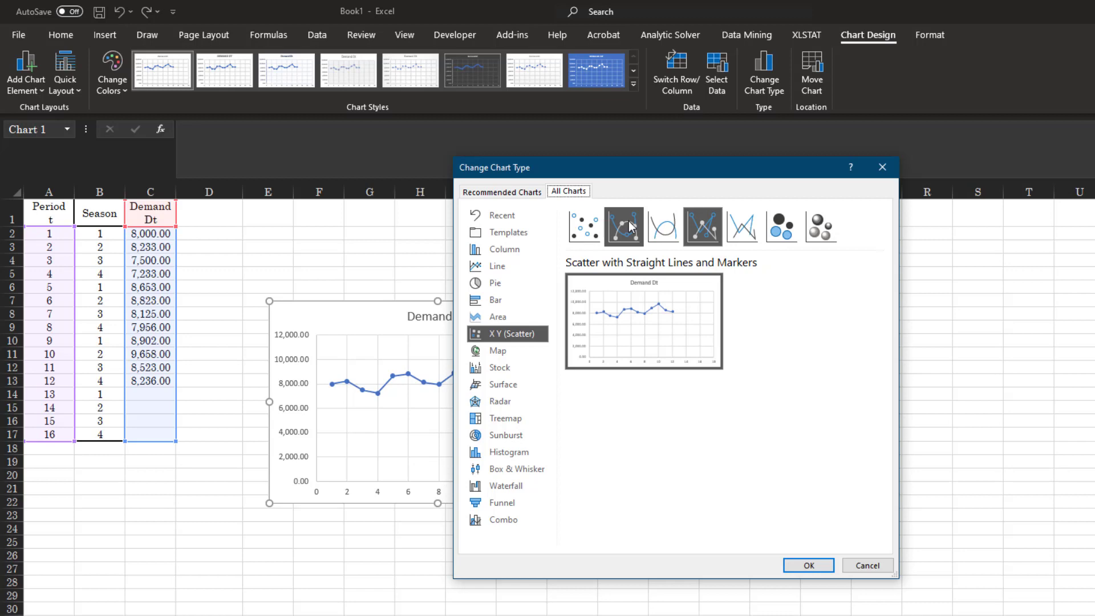
left_click(878, 568)
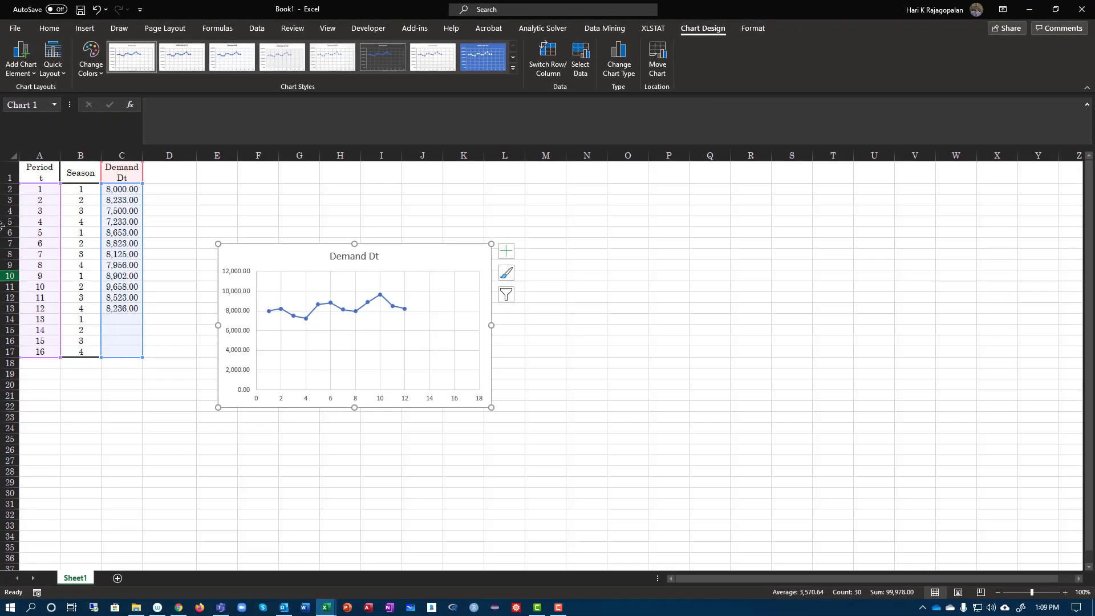
left_click_drag(285, 255, 229, 186)
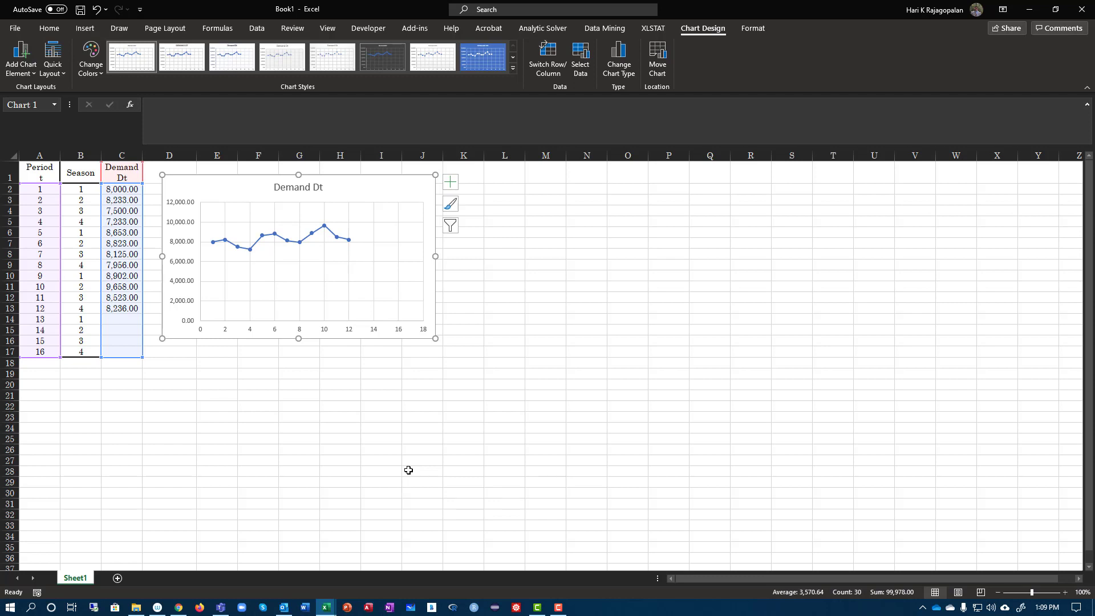
Step: Format the demand chart's horizontal axis to run from 0 to 17 in steps of 1
left_click(351, 334)
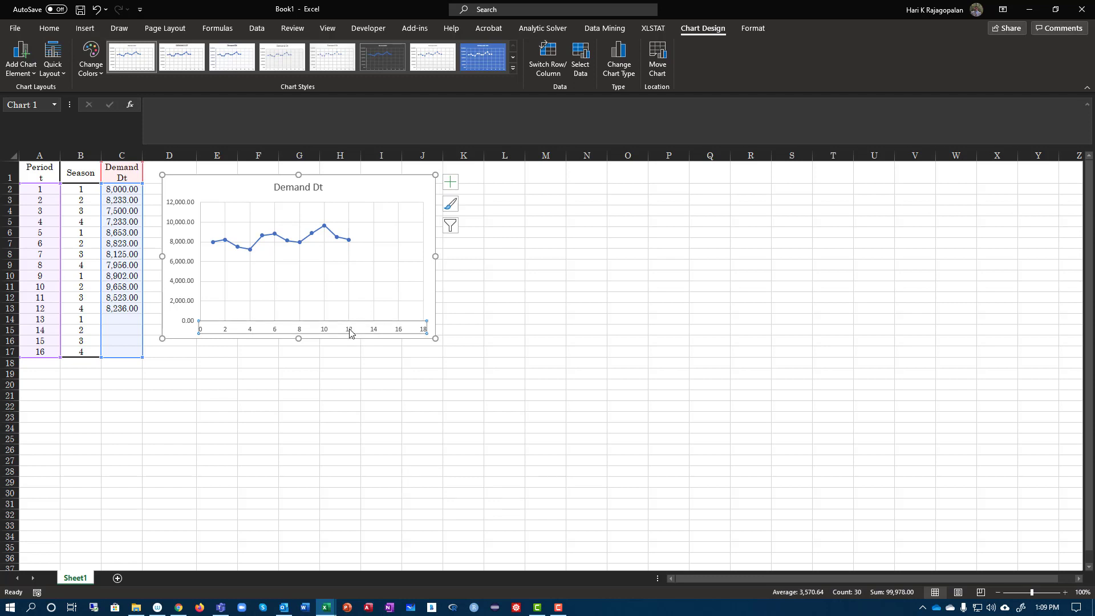
right_click(351, 333)
left_click(400, 478)
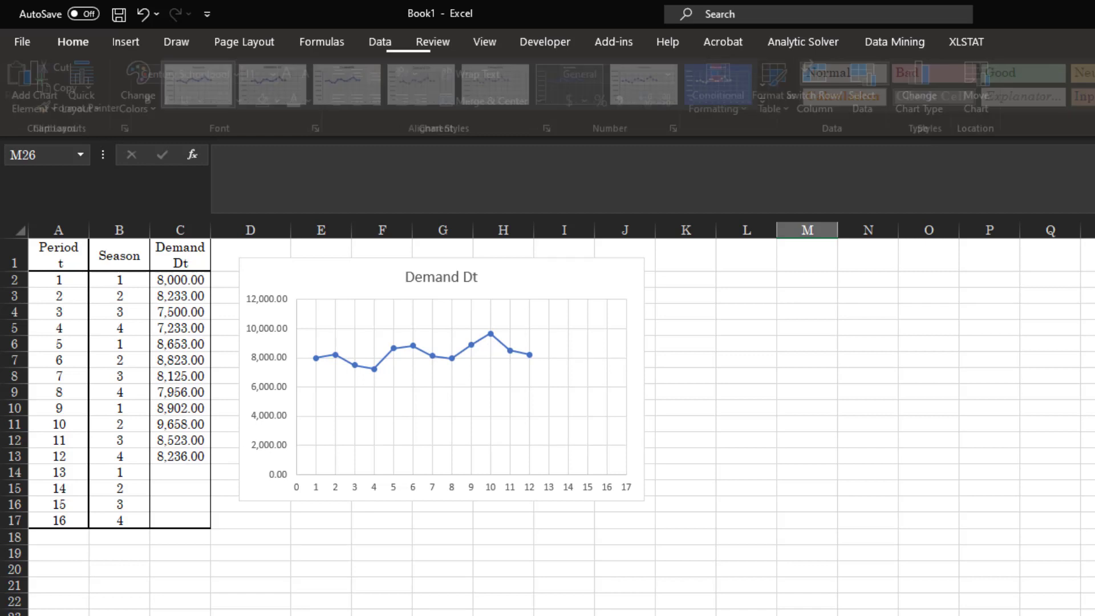
Step: Insert a second scatter chart with straight lines and markers from the season and demand cells B2:C5, and place it below the first chart
mouse_move(317, 359)
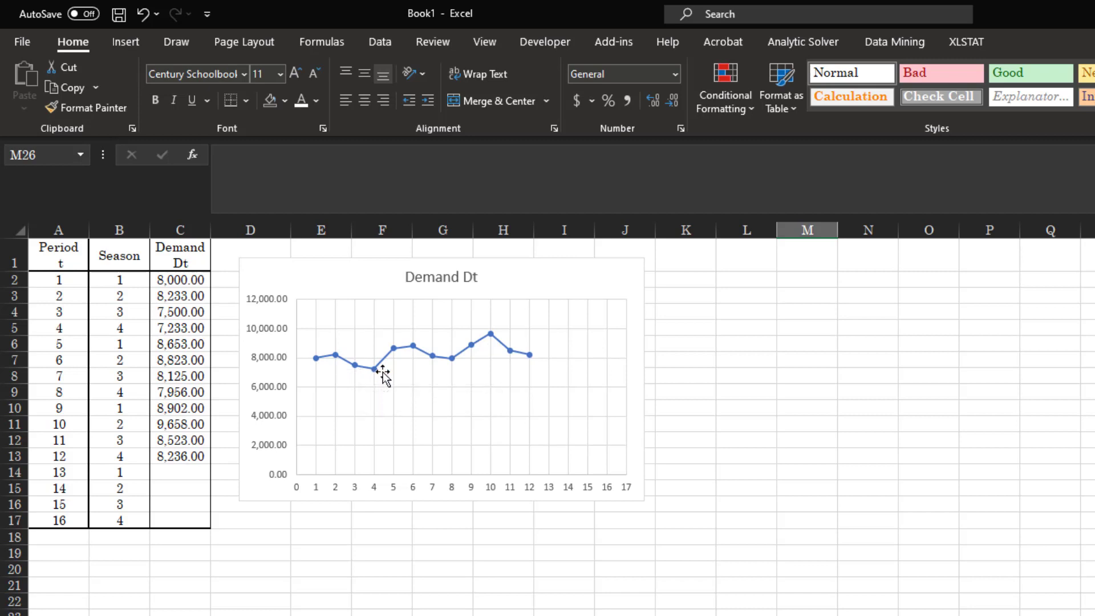
mouse_move(391, 350)
left_click(126, 42)
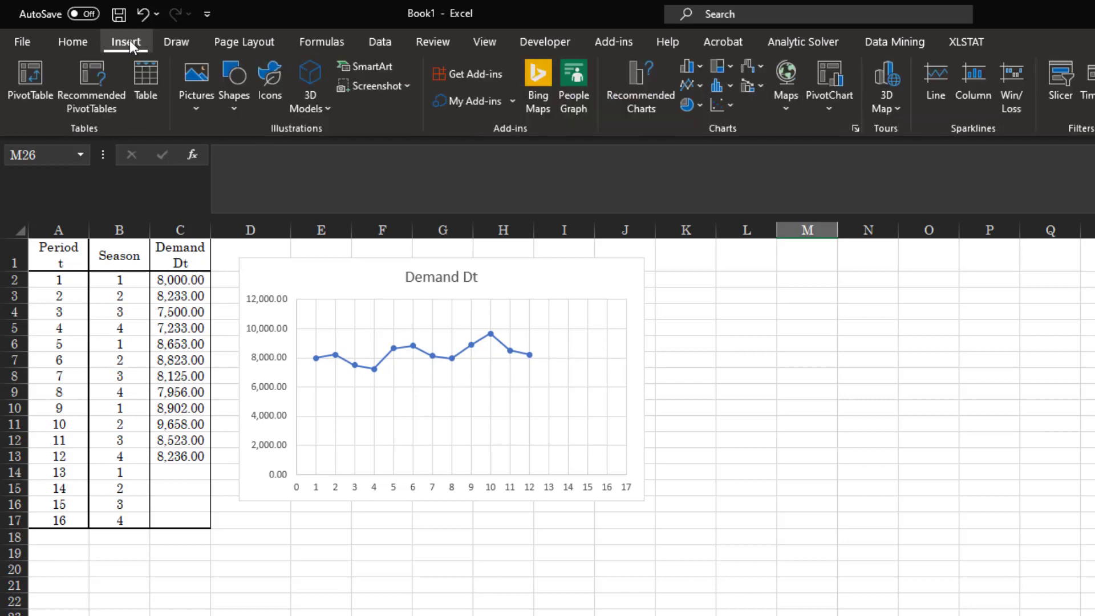
left_click_drag(119, 279, 115, 332)
left_click_drag(181, 279, 186, 328)
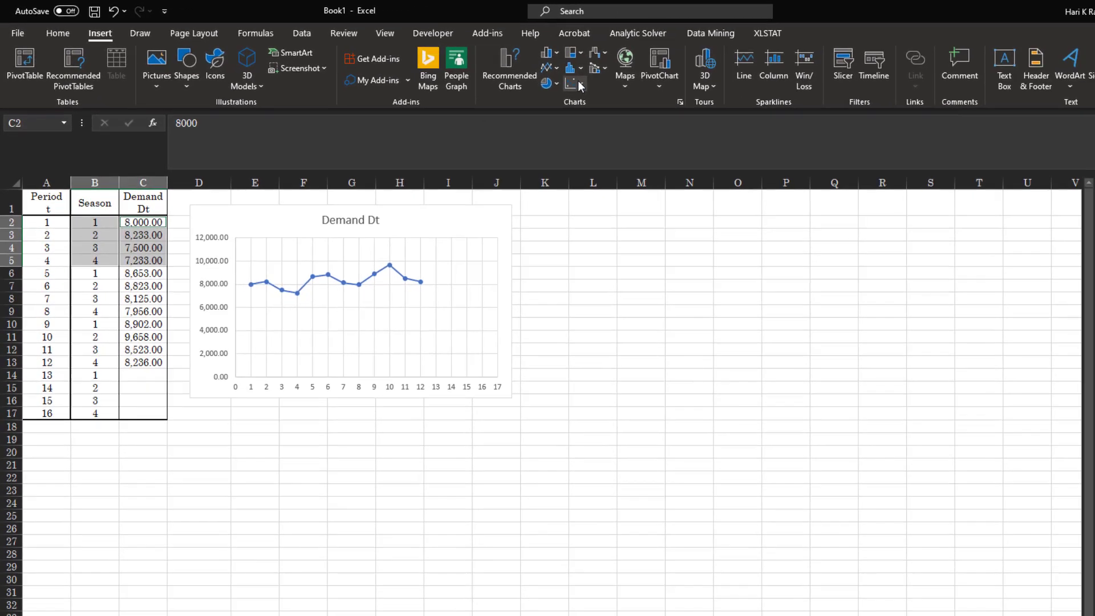
left_click(677, 97)
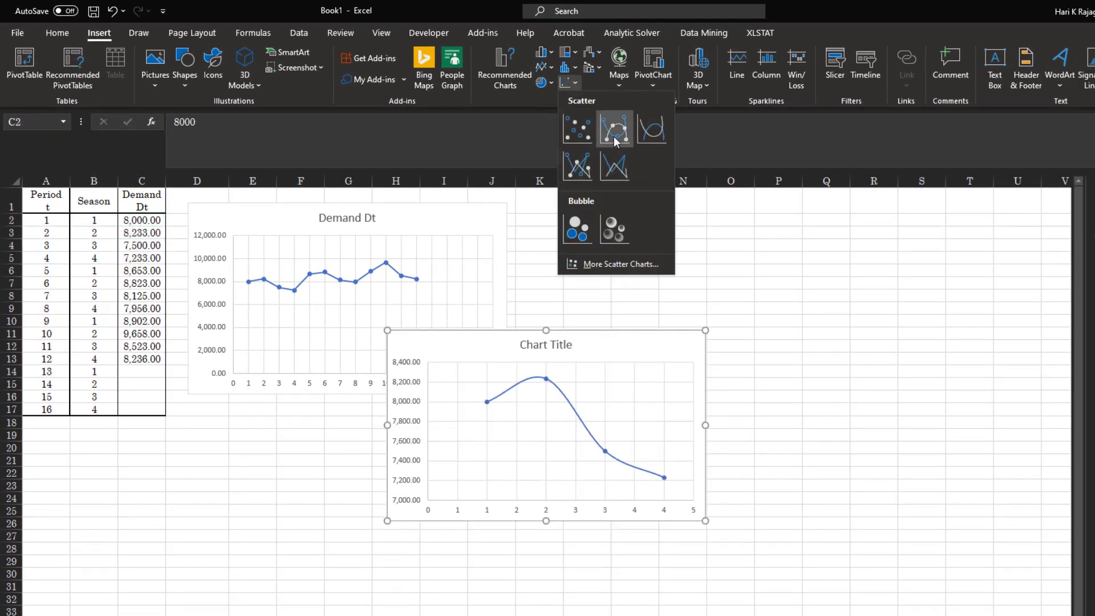
left_click(578, 166)
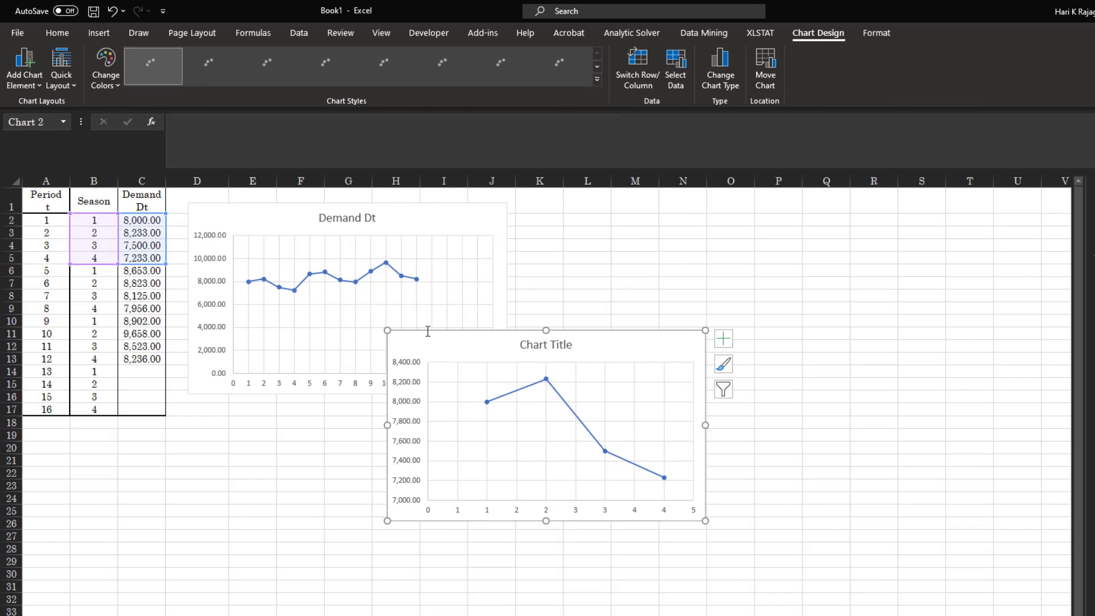
left_click_drag(433, 345, 249, 425)
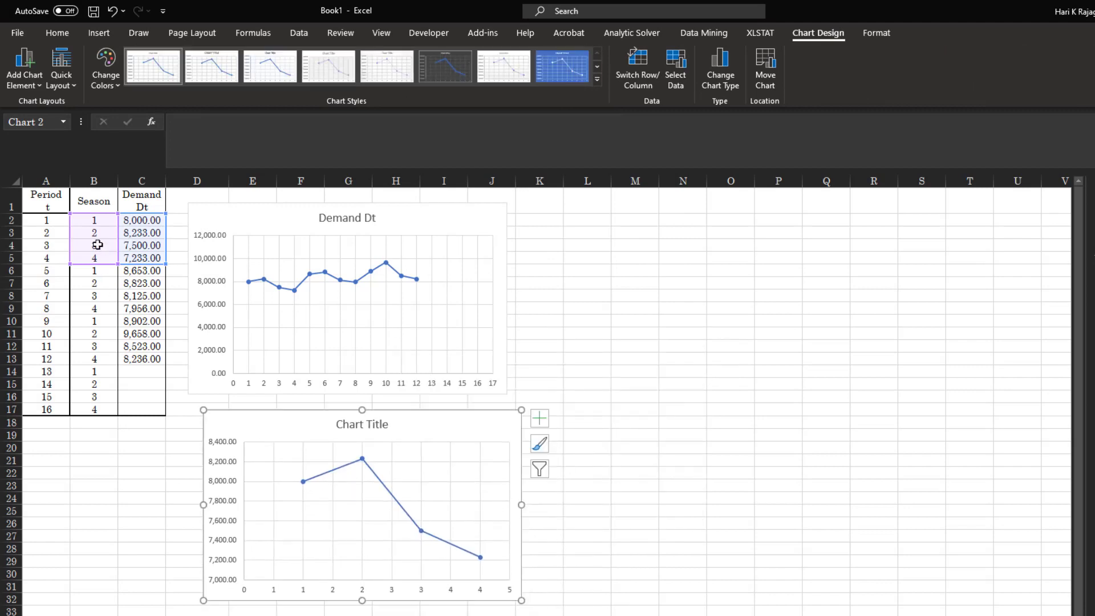
Step: Rename the existing data series of the second chart as Year 1
left_click(677, 61)
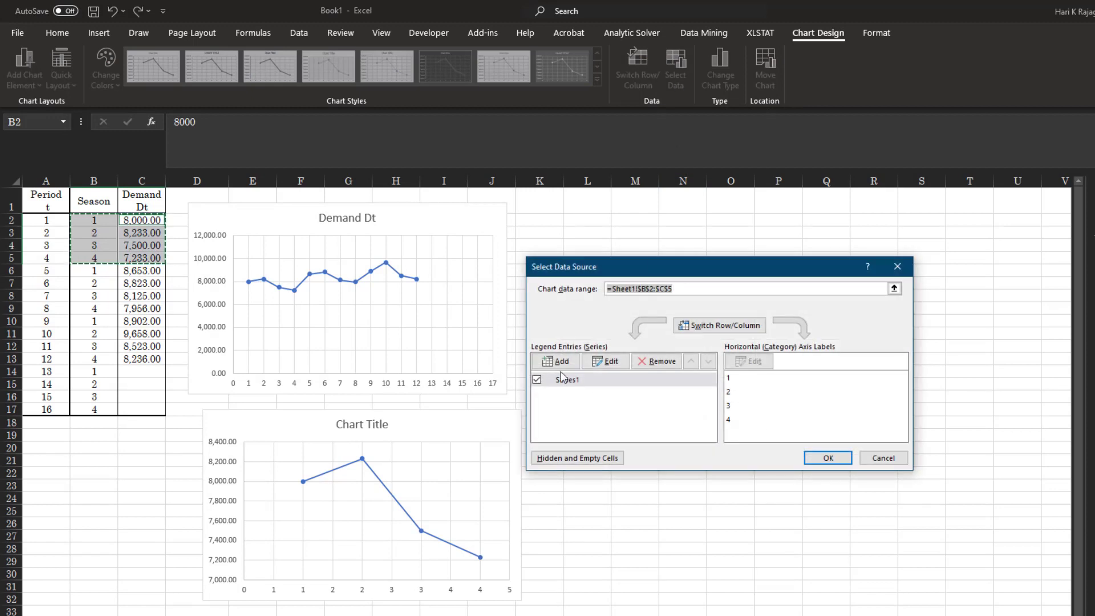
left_click(594, 380)
left_click(606, 361)
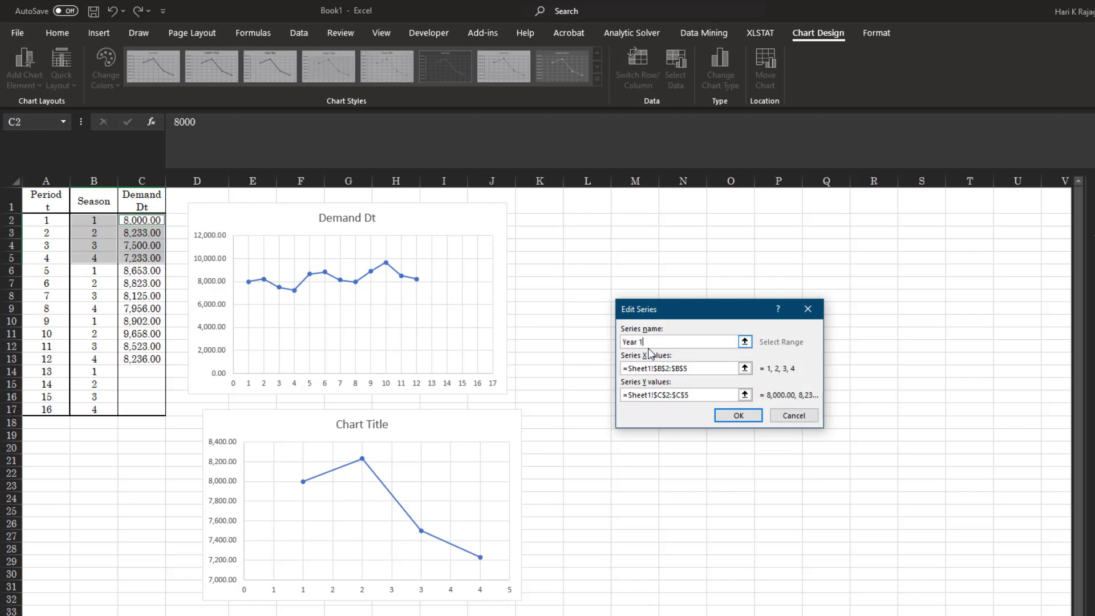
left_click(738, 415)
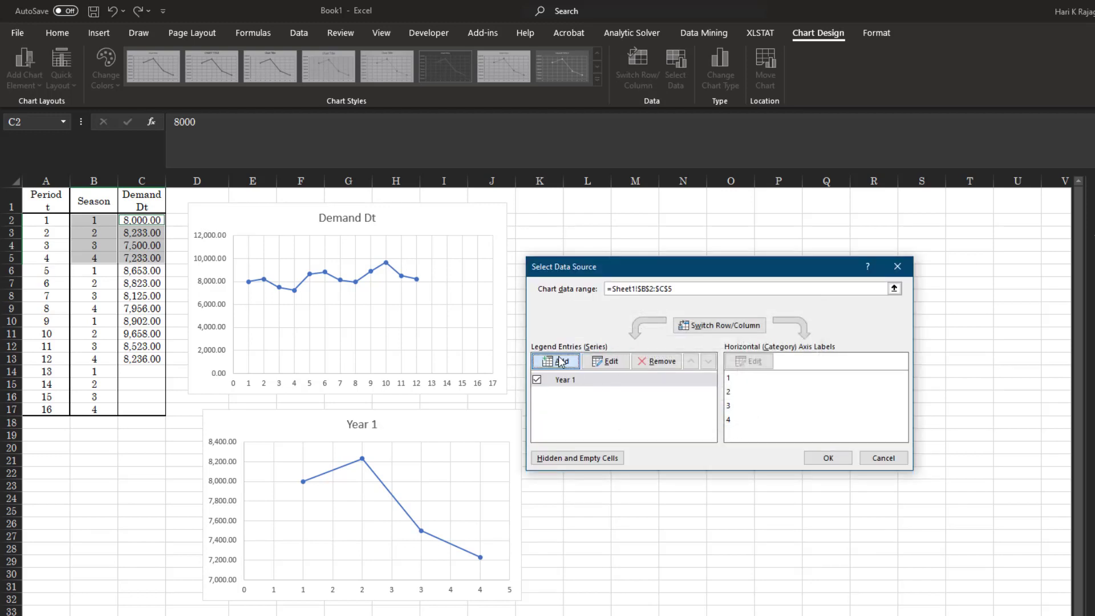
Step: Add a series named Year 2 to the second chart with Y values from C6:C9
left_click(560, 361)
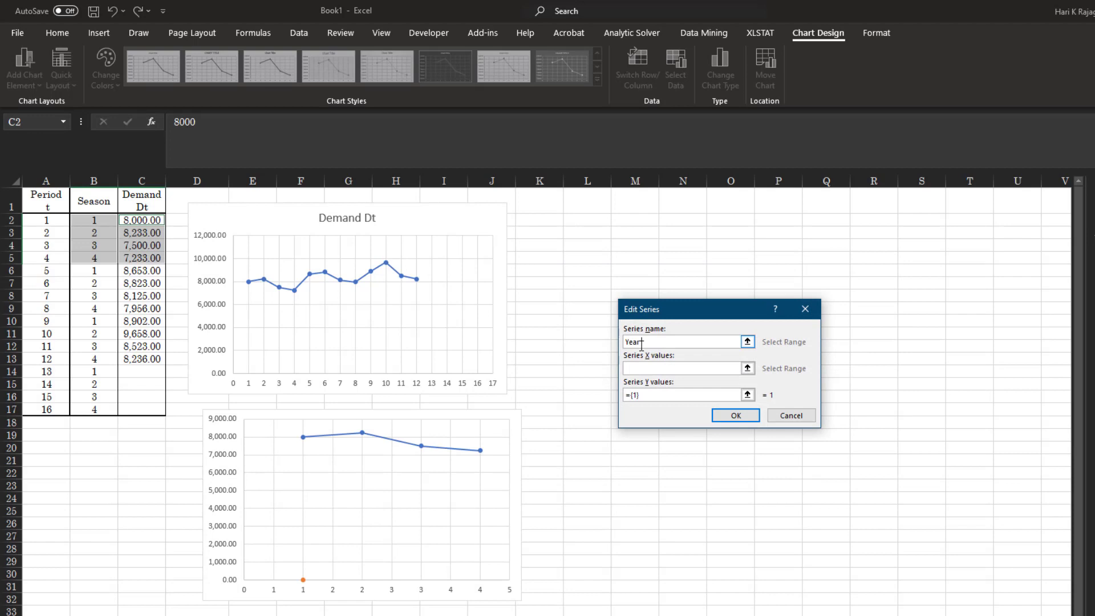
type("Year 2")
left_click_drag(664, 395, 626, 395)
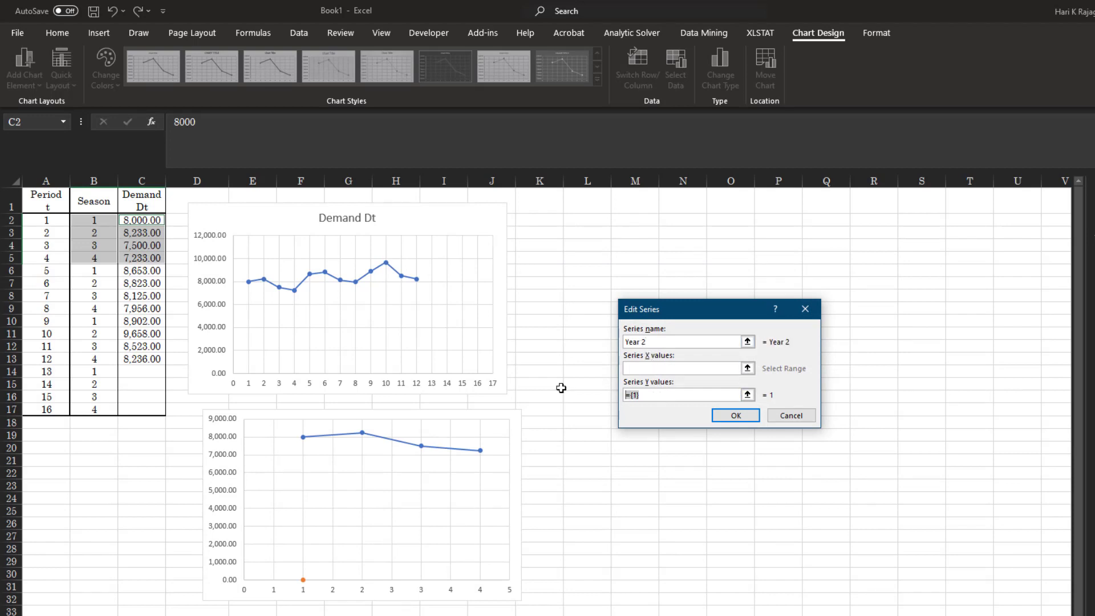
left_click_drag(134, 272, 141, 308)
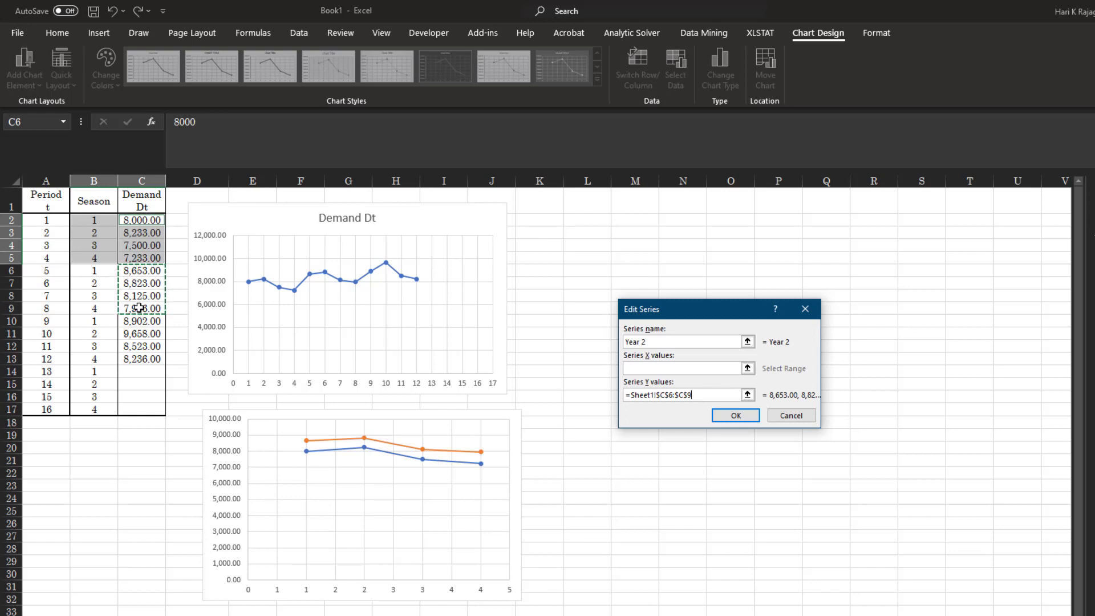
key("Return")
Step: Add a series named Year 3 with Y values from C10:C13 and accept the second chart's data source
left_click(556, 361)
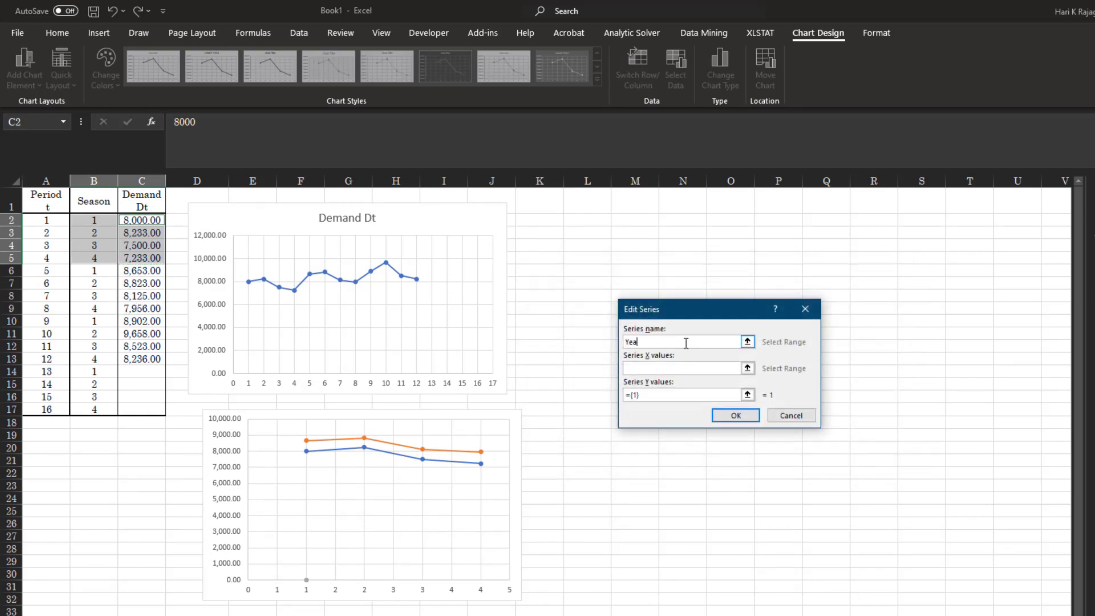
left_click_drag(673, 394, 609, 392)
key("BackSpace")
left_click_drag(143, 320, 144, 359)
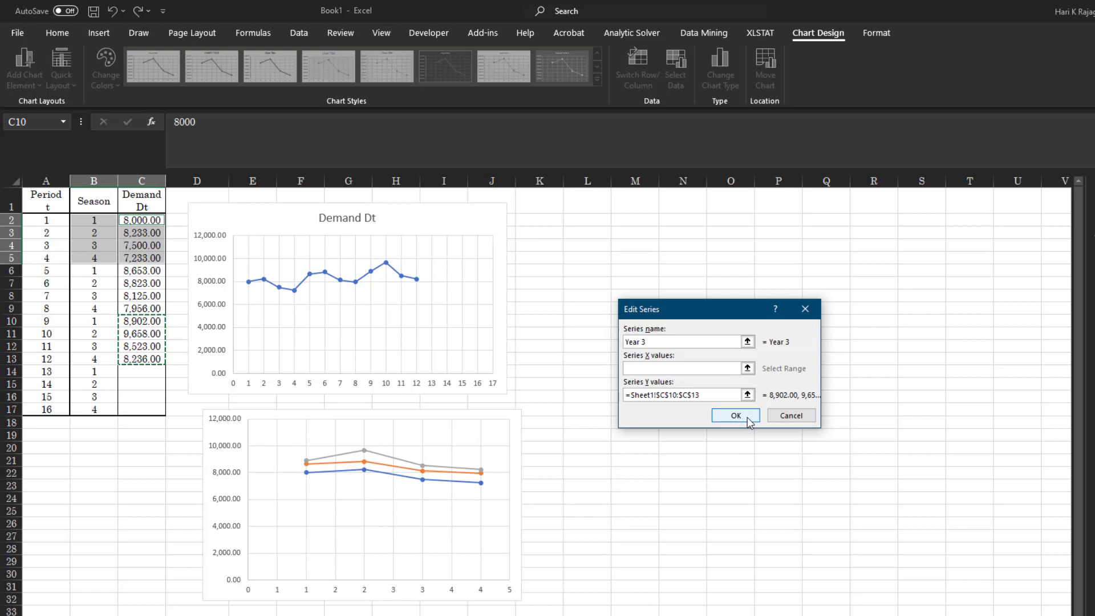
left_click(736, 415)
left_click(828, 455)
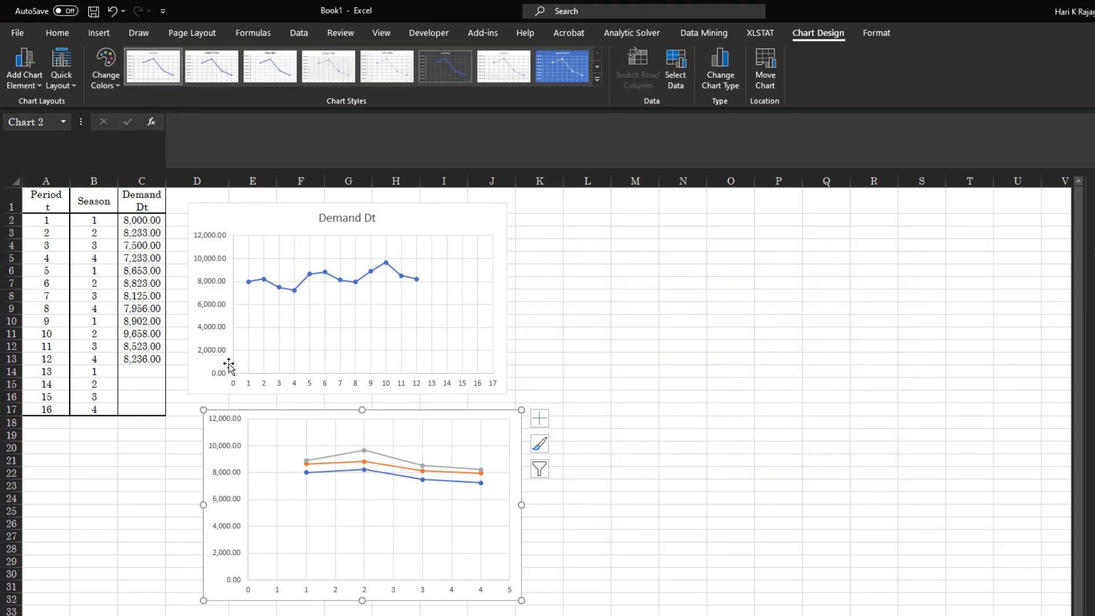
Step: Format the seasonal chart's horizontal axis to run from 1 to 4 in steps of 1
left_click(365, 278)
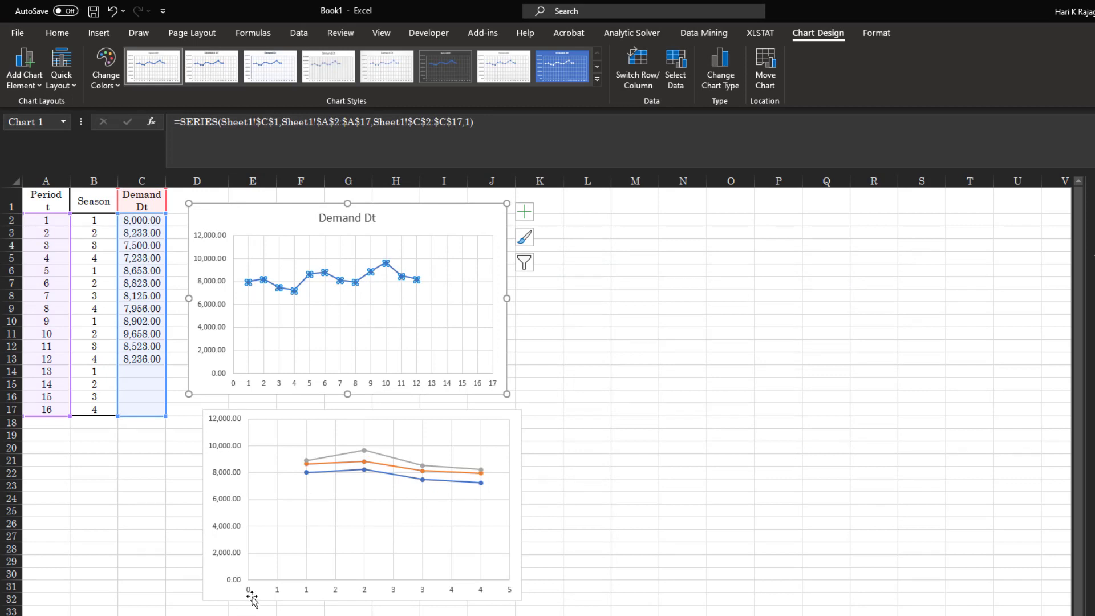
left_click(425, 596)
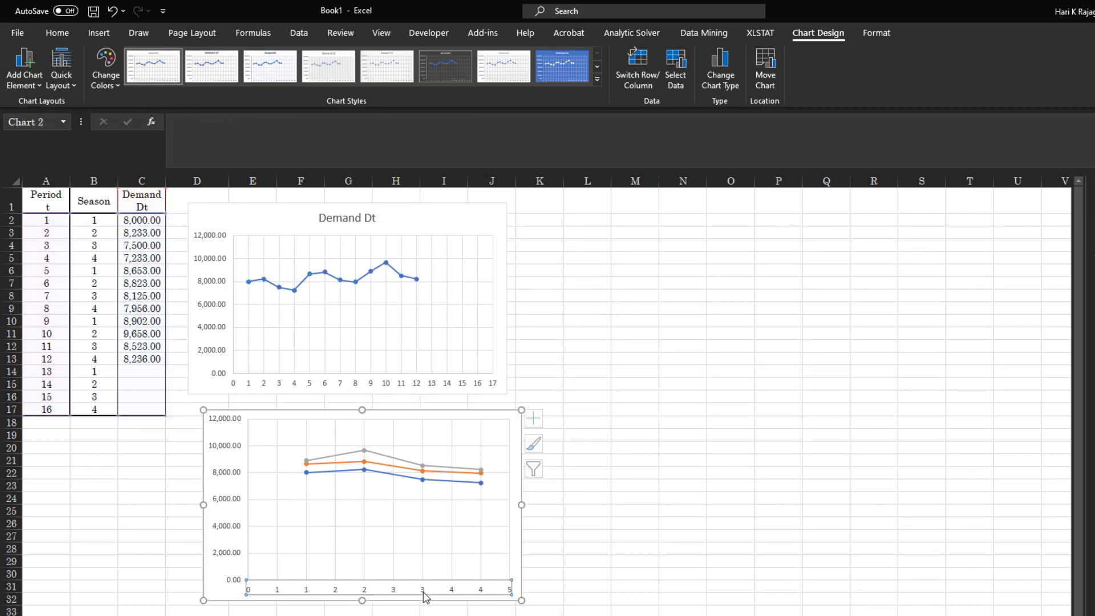
right_click(425, 596)
key("Escape")
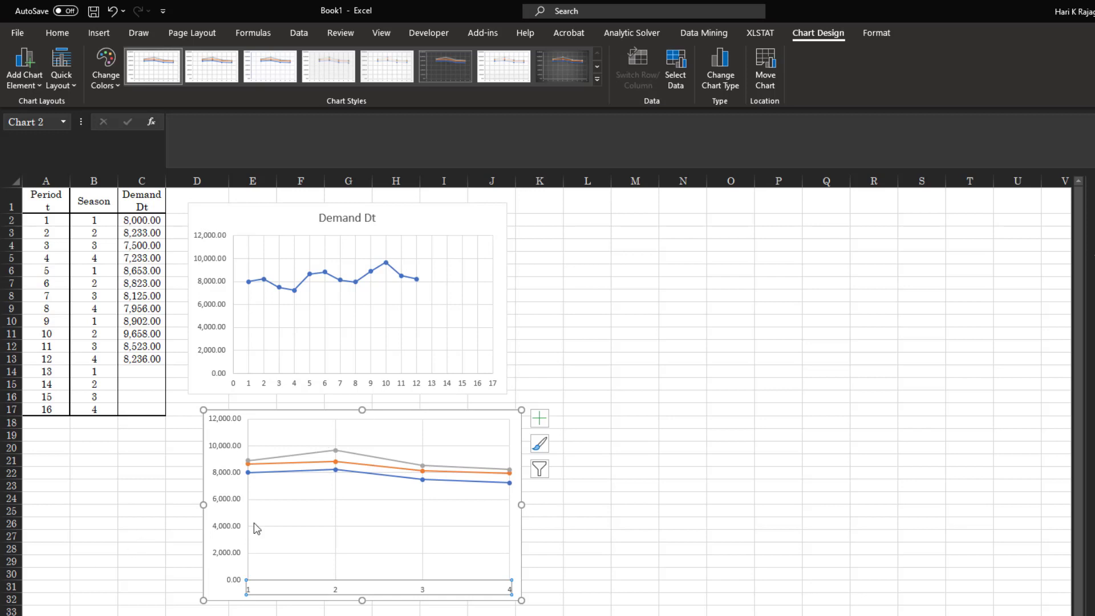
Step: Add a legend along the bottom of the seasonal chart to identify the three yearly series
left_click(24, 67)
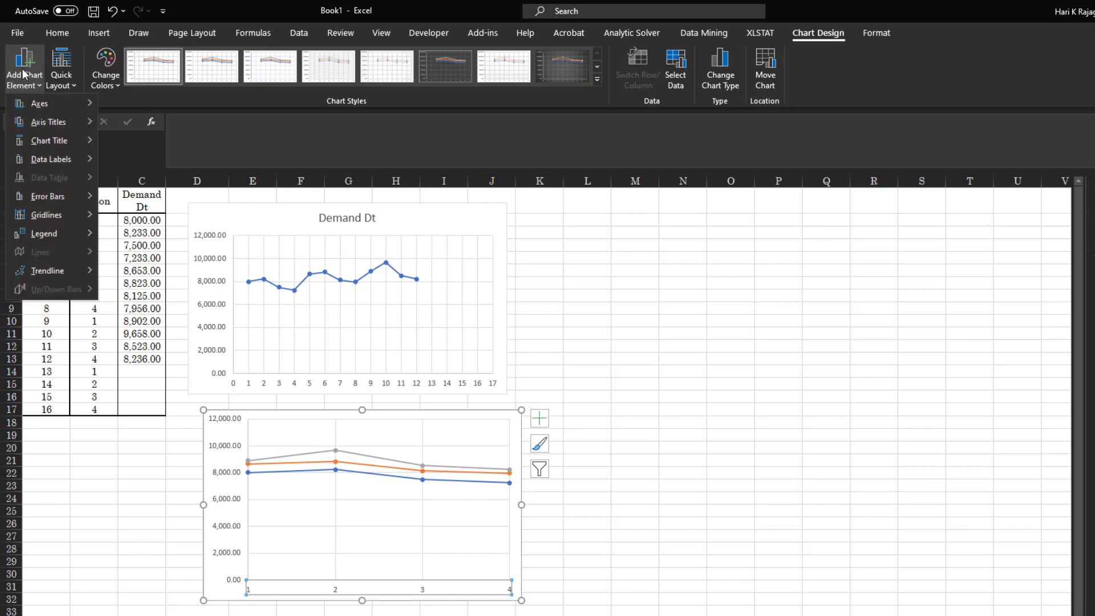
mouse_move(56, 158)
mouse_move(61, 233)
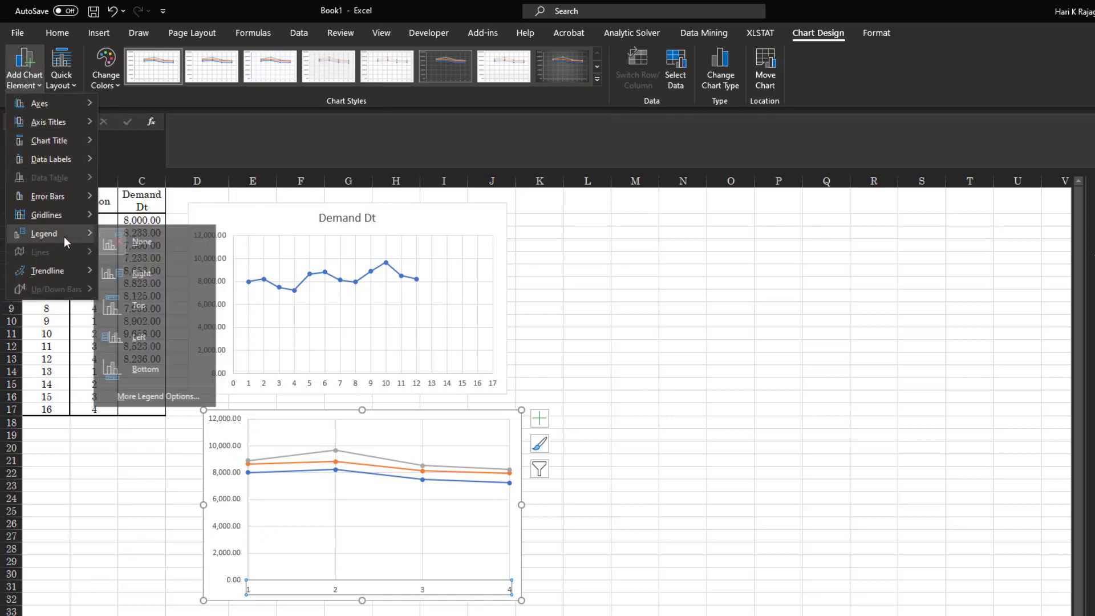
left_click(149, 368)
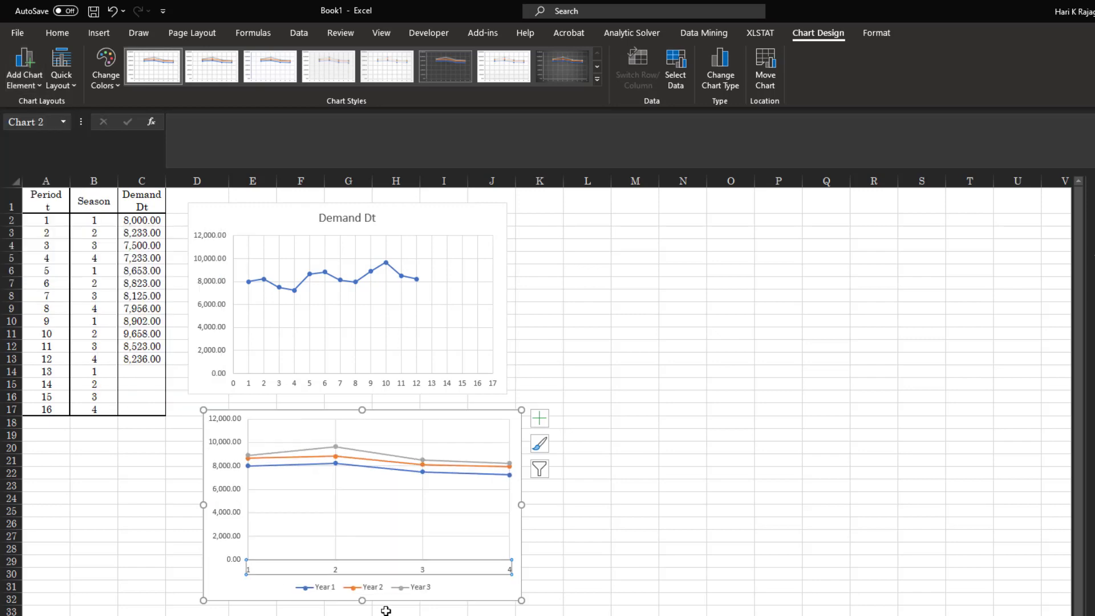
double_click(320, 569)
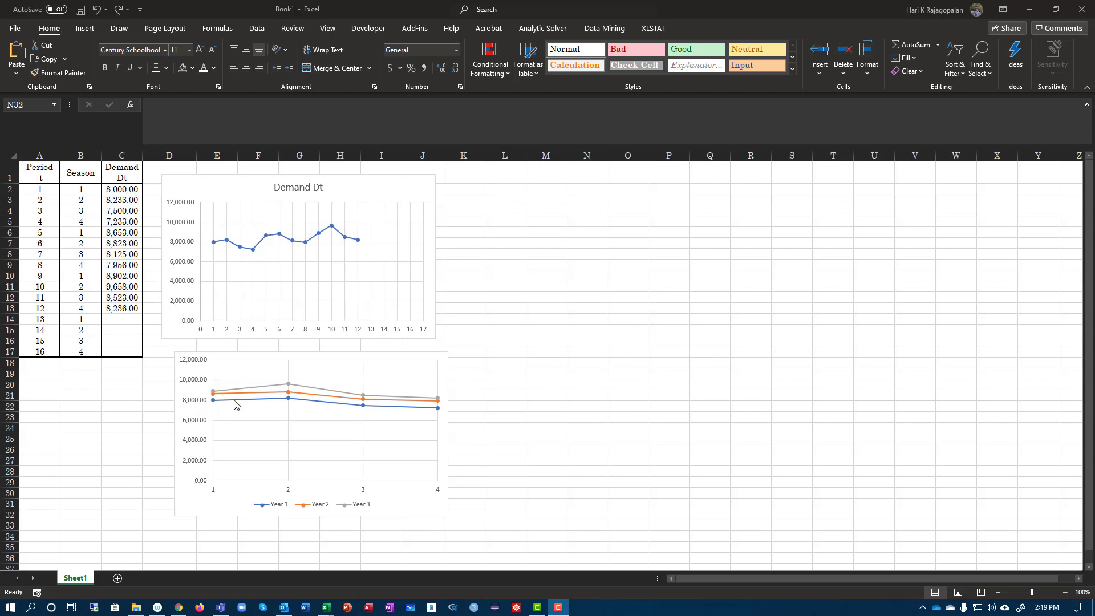
Step: Delete the seasonal chart and the Demand Dt chart from the worksheet
mouse_move(223, 404)
left_click(446, 369)
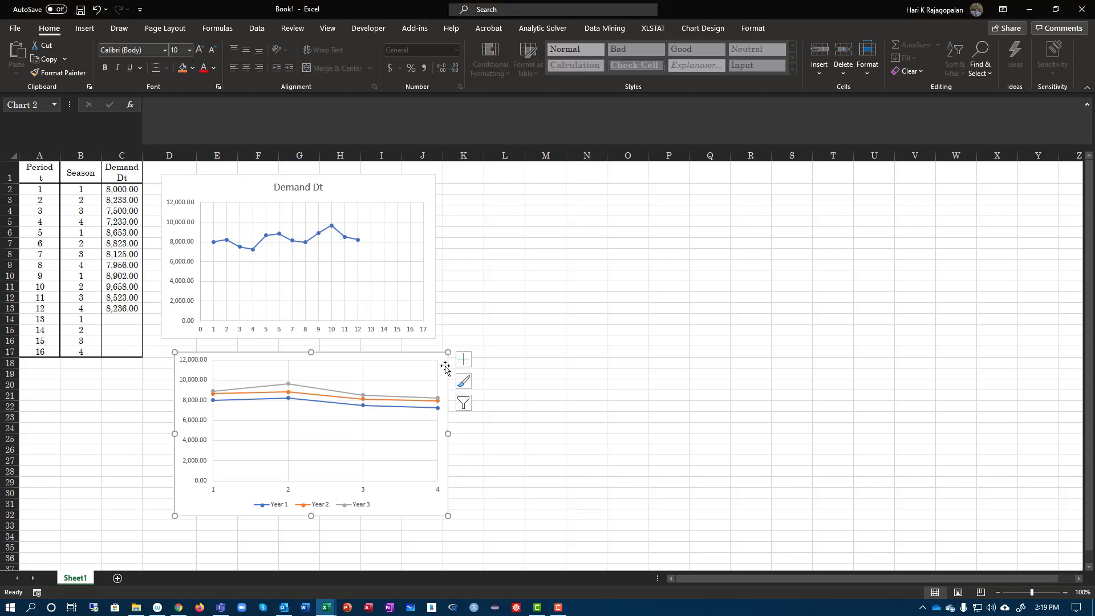
key("Delete")
left_click(427, 338)
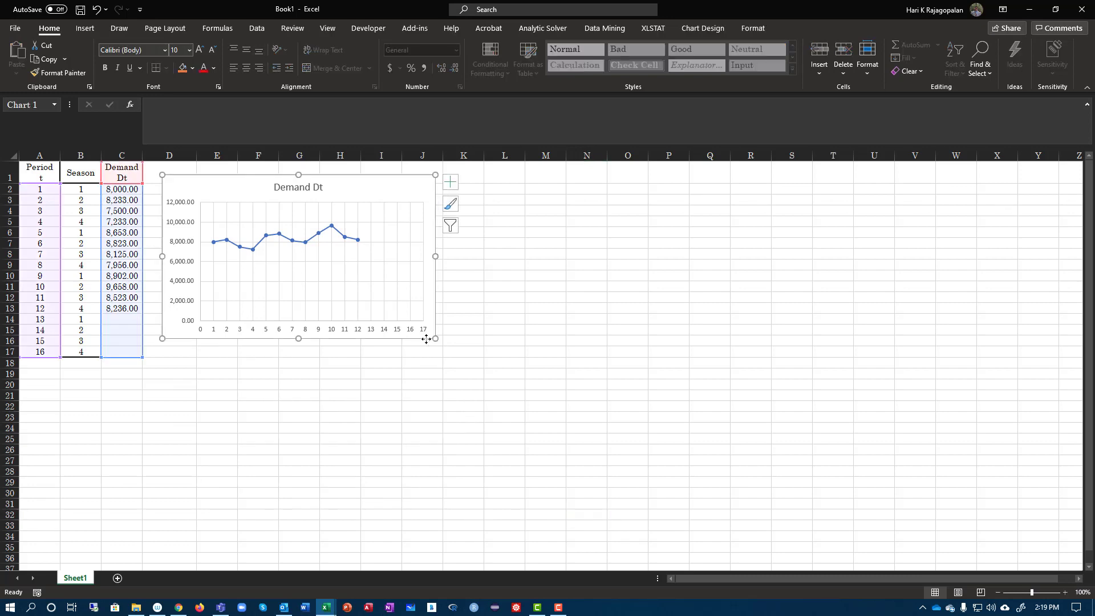
key("Delete")
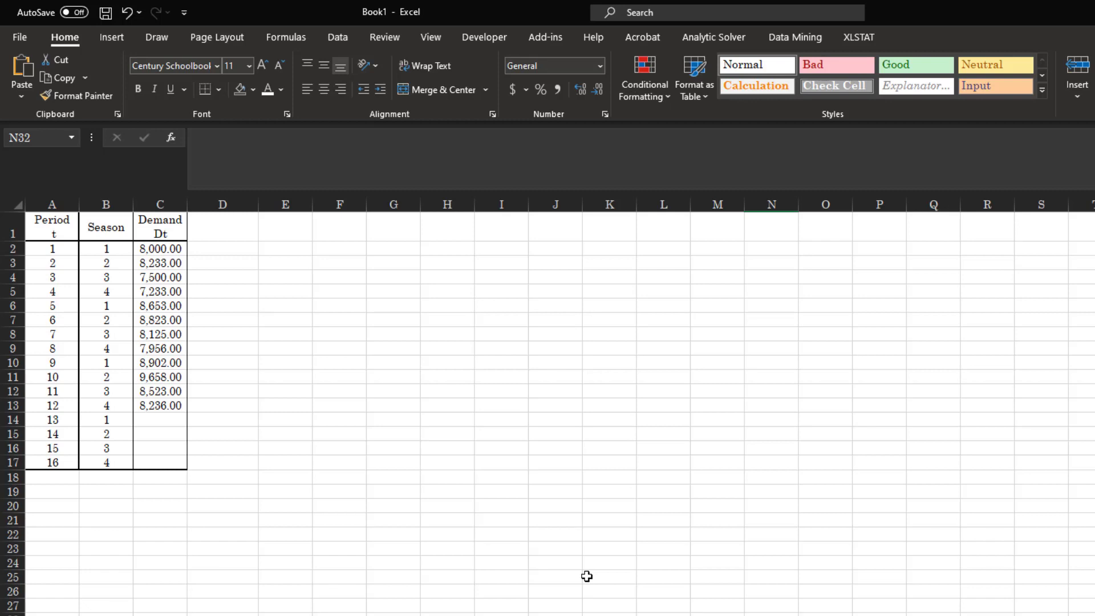
Step: Reveal the hidden forecast column in D1:D17 by setting its font color to Automatic
left_click(224, 222)
left_click_drag(223, 222, 223, 465)
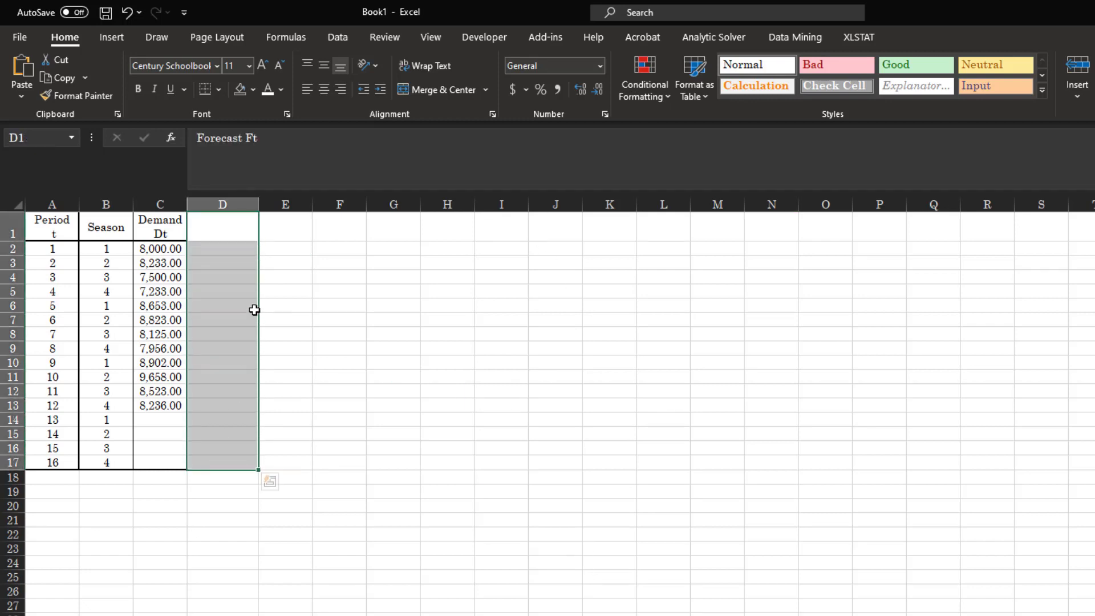
left_click(281, 89)
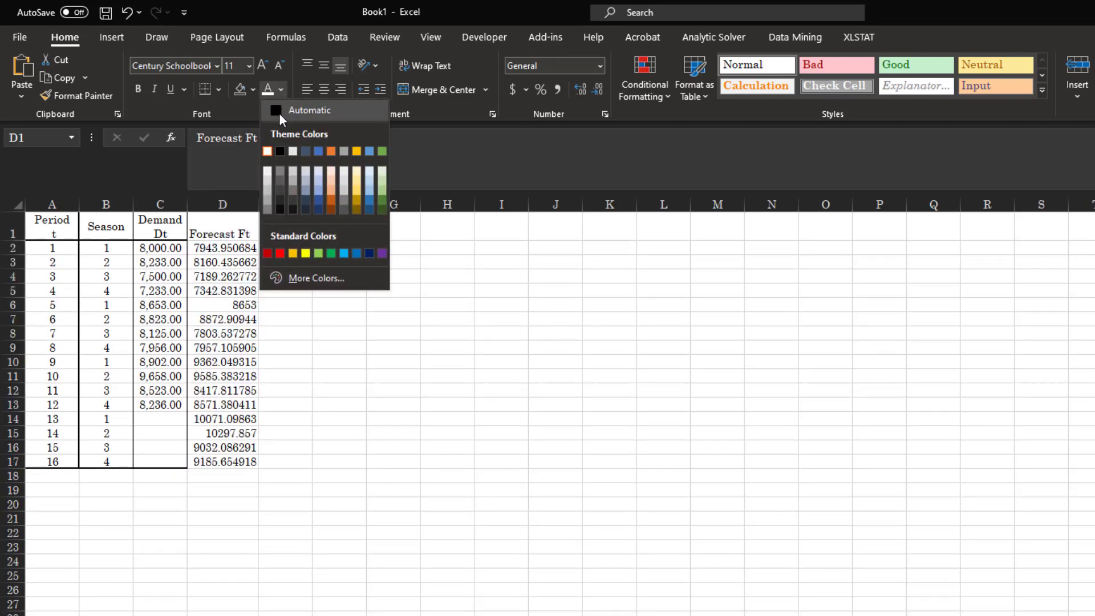
left_click(278, 112)
left_click(329, 354)
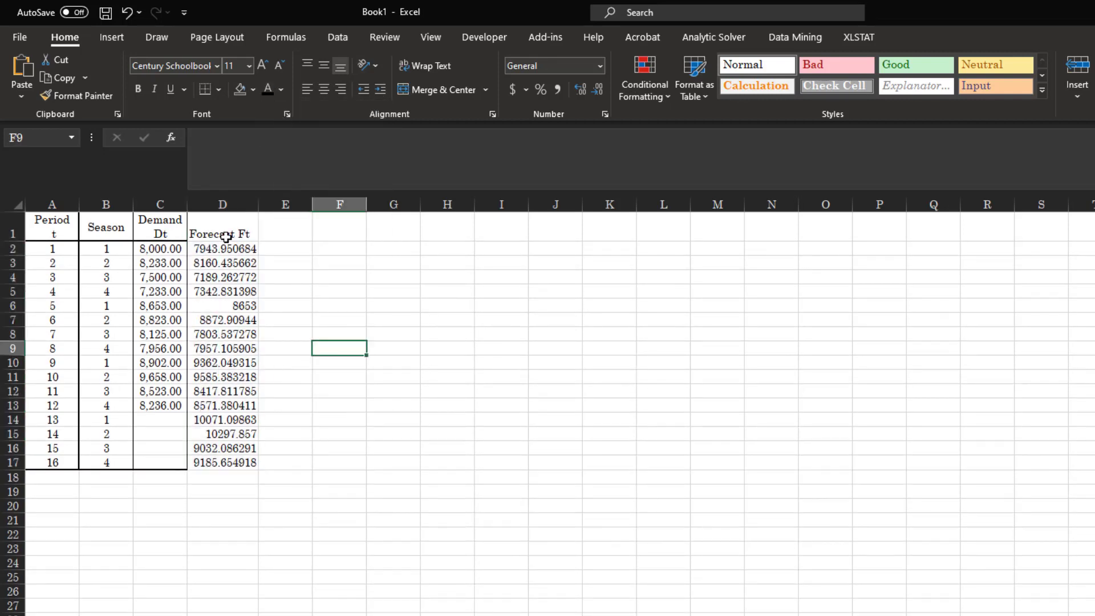
Step: Copy the formatting of the Demand Dt header onto the Forecast Ft header in D1
left_click(149, 227)
left_click(74, 96)
left_click(227, 227)
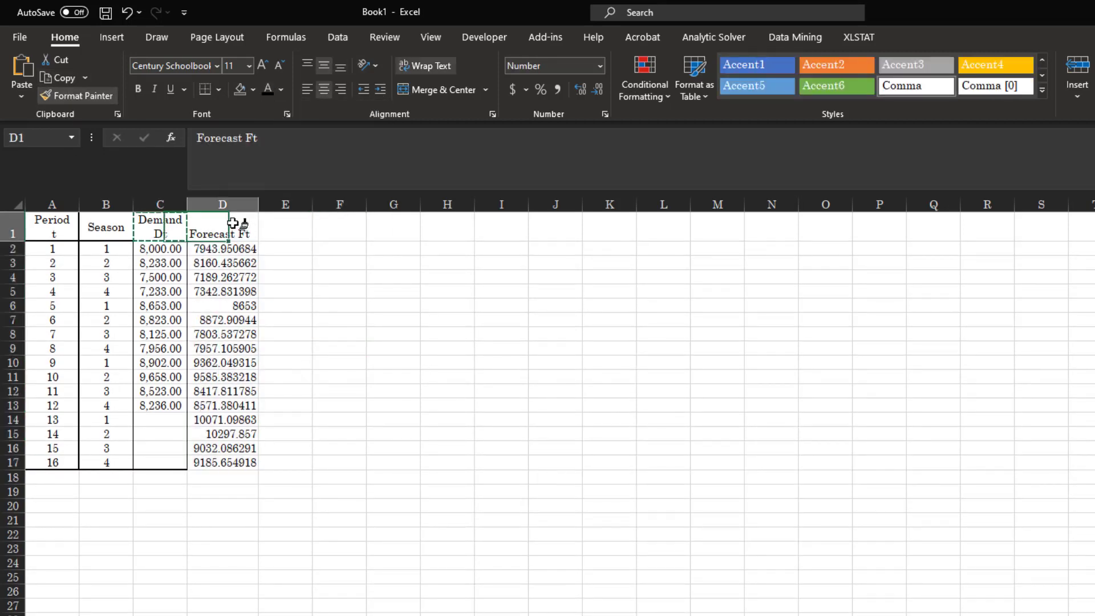
left_click(301, 293)
Step: Format the forecast values in D2:D17 as Number with 2 decimal places and a 1000 separator
left_click_drag(227, 251, 226, 459)
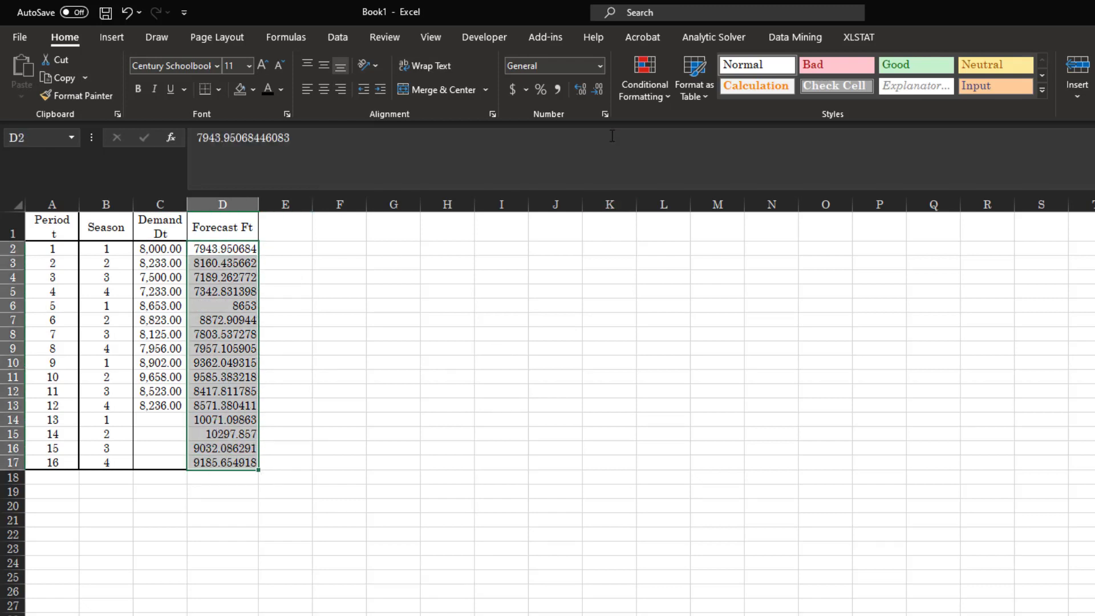
left_click(605, 114)
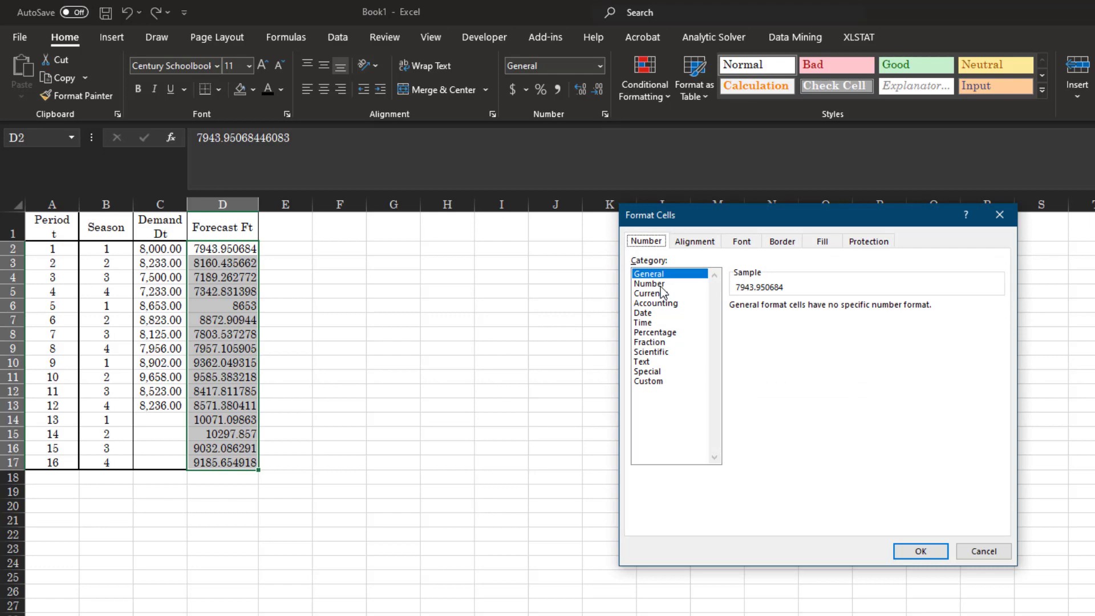
left_click(656, 283)
left_click(795, 327)
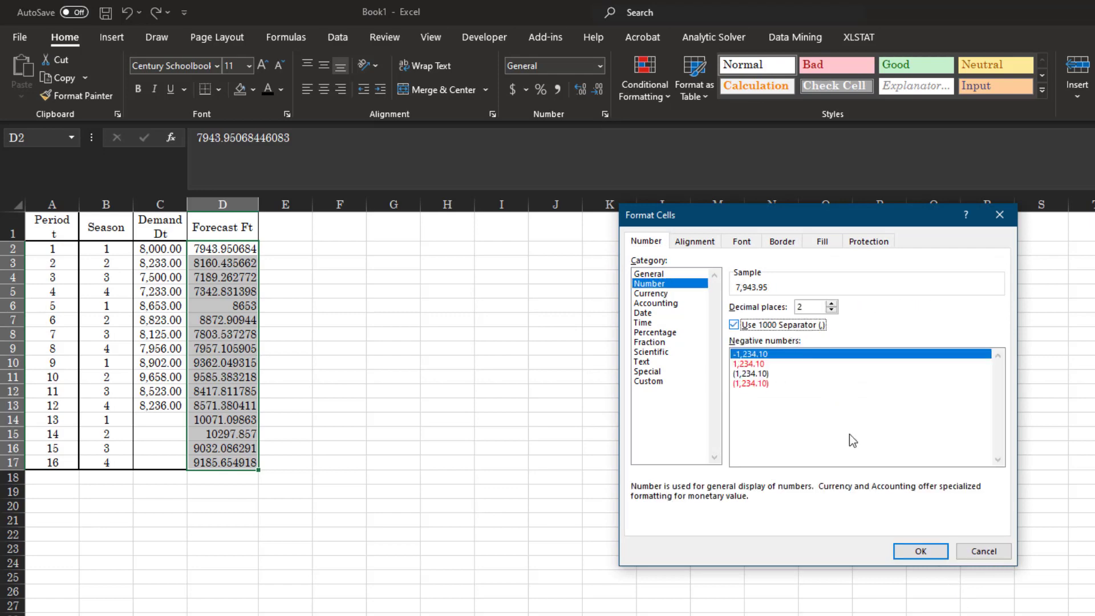
left_click(919, 551)
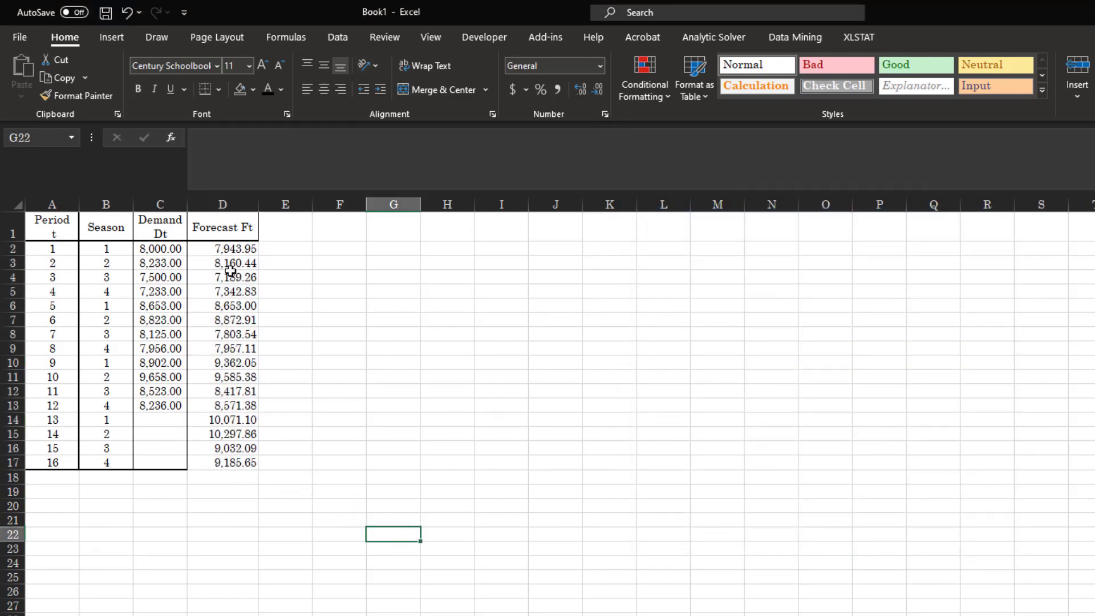
Step: Center the forecast values in D2:D17 horizontally
left_click_drag(217, 249, 228, 463)
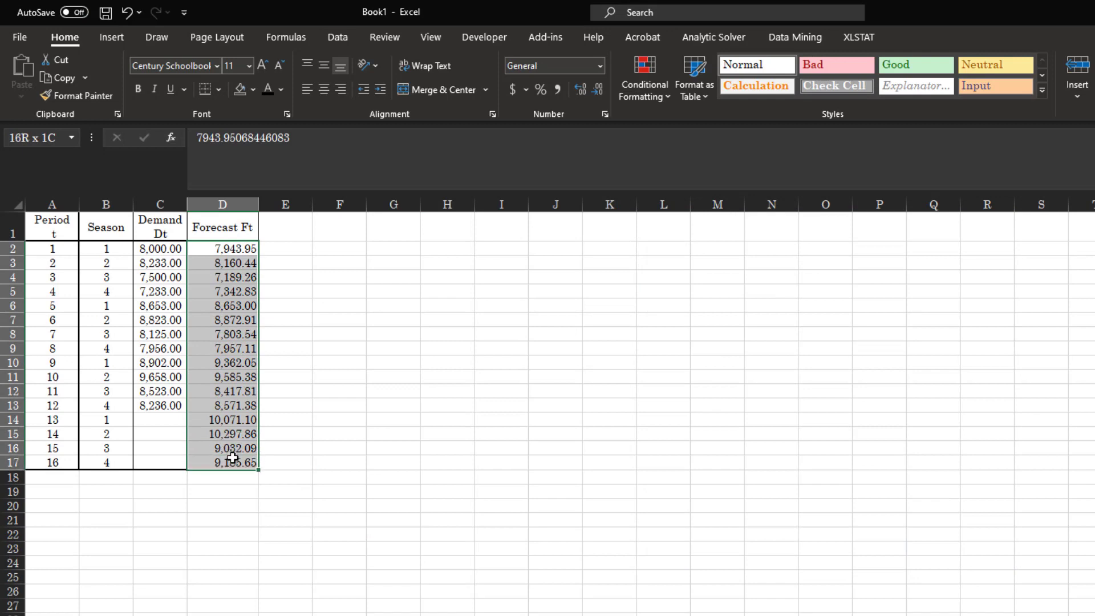
left_click(326, 91)
left_click(336, 333)
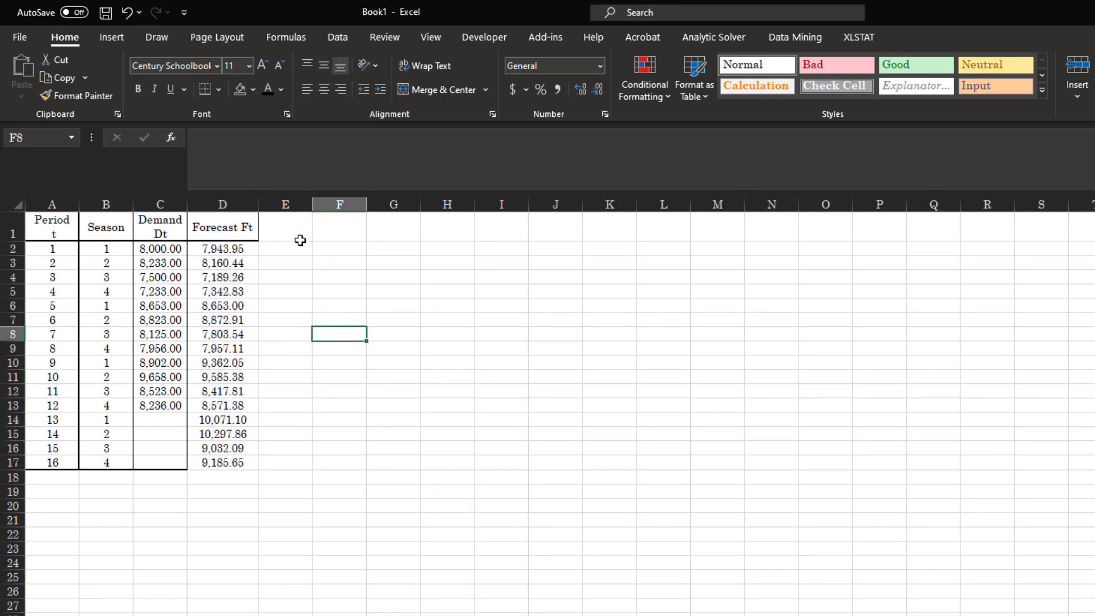
Step: Enter the column header "Error Et" in E1, beside the forecast header
left_click(296, 227)
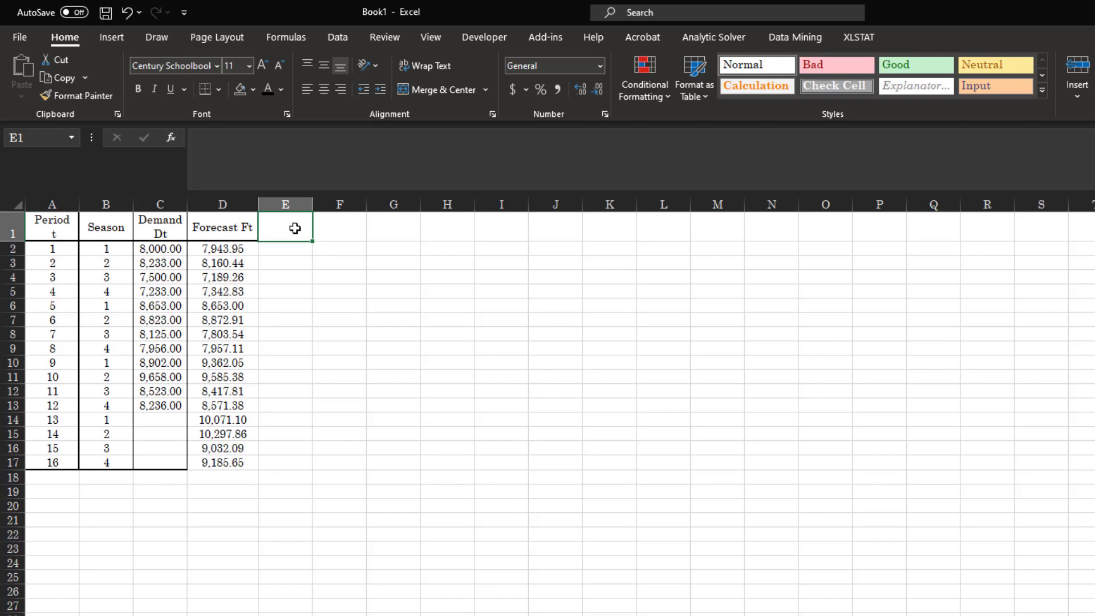
type("Error")
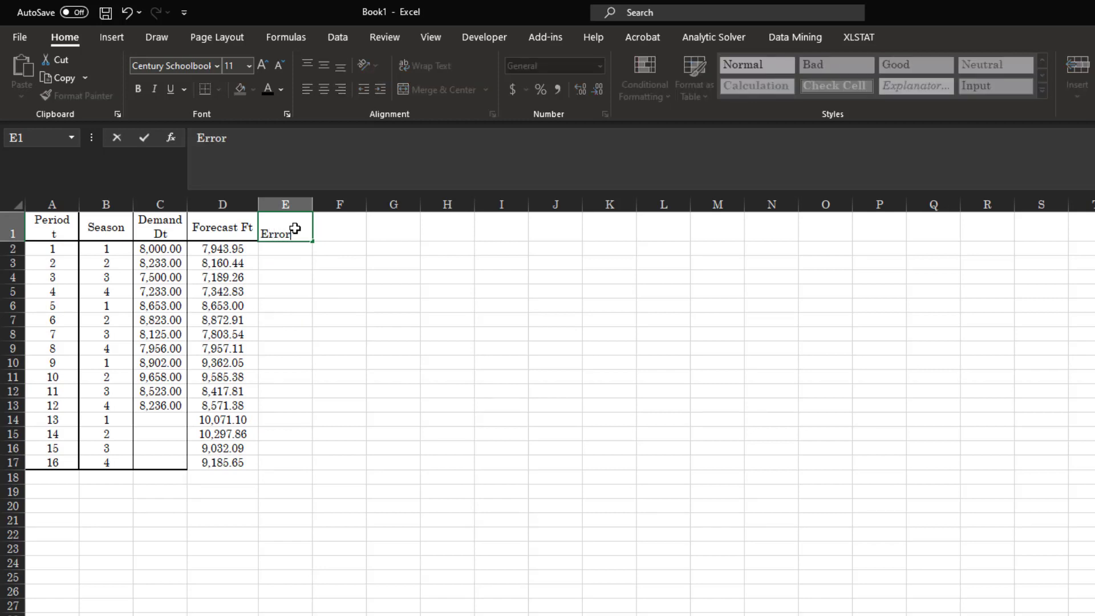
key("Return")
key("Up")
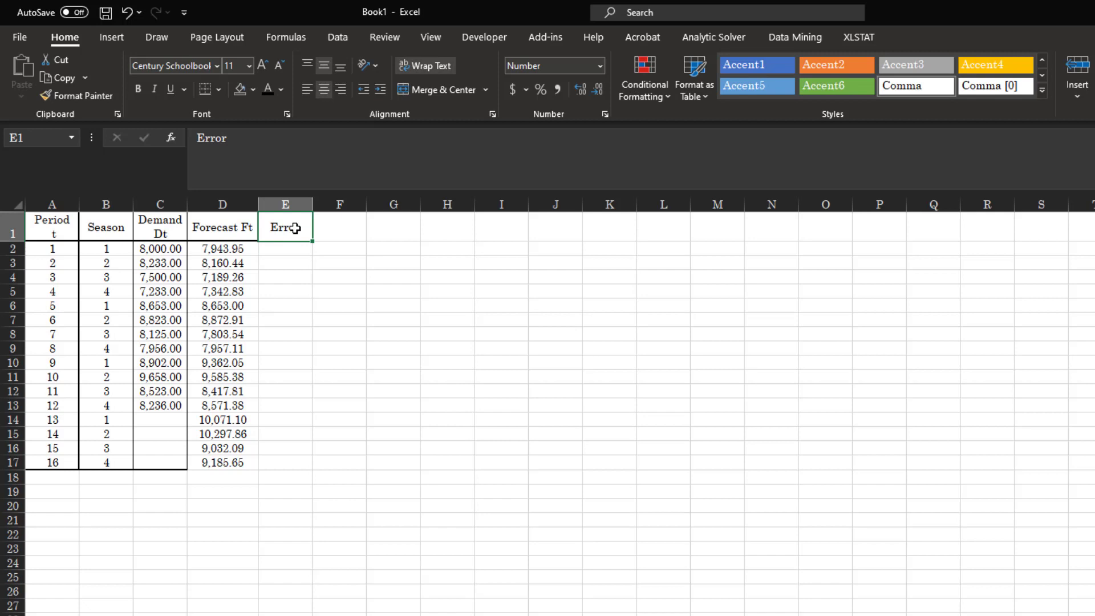
double_click(295, 228)
type("Et")
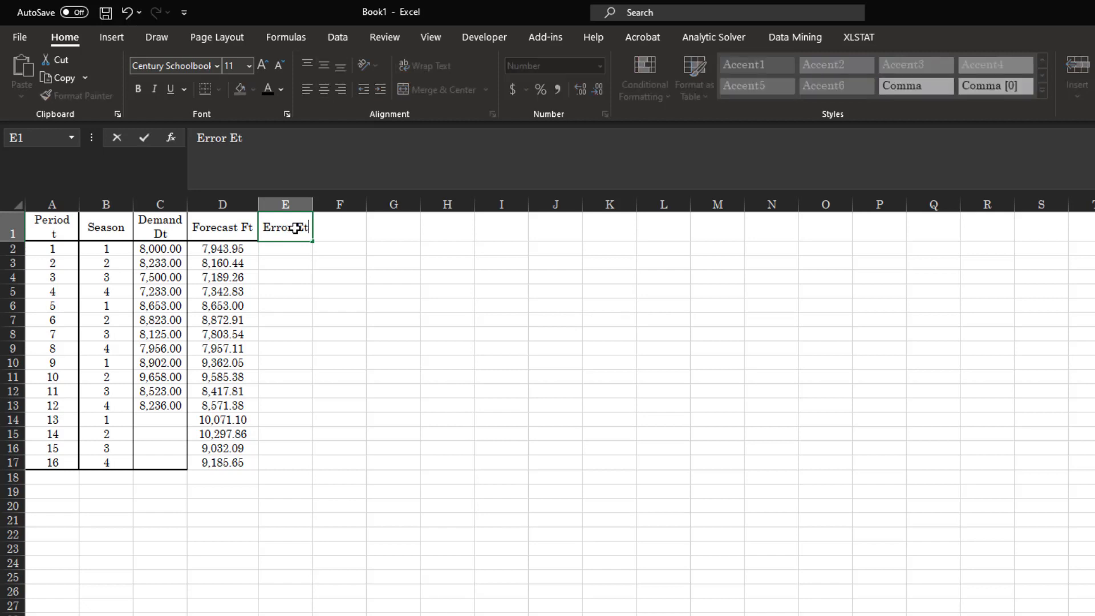
key("Return")
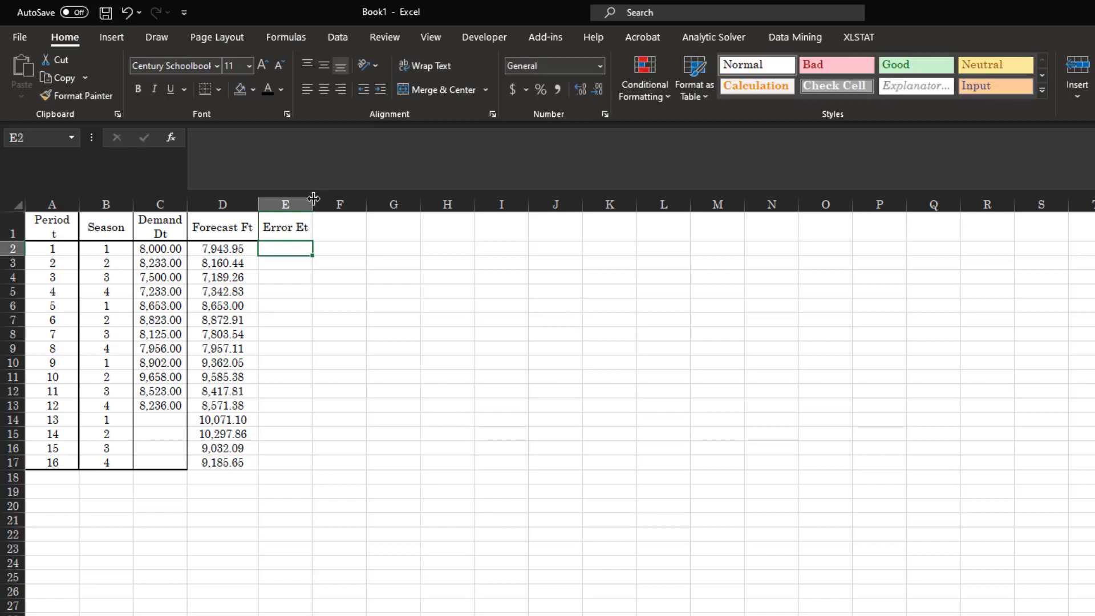
Step: Calculate the forecast error in E2 with =D2-C2 and fill the formula down to E13
type("=")
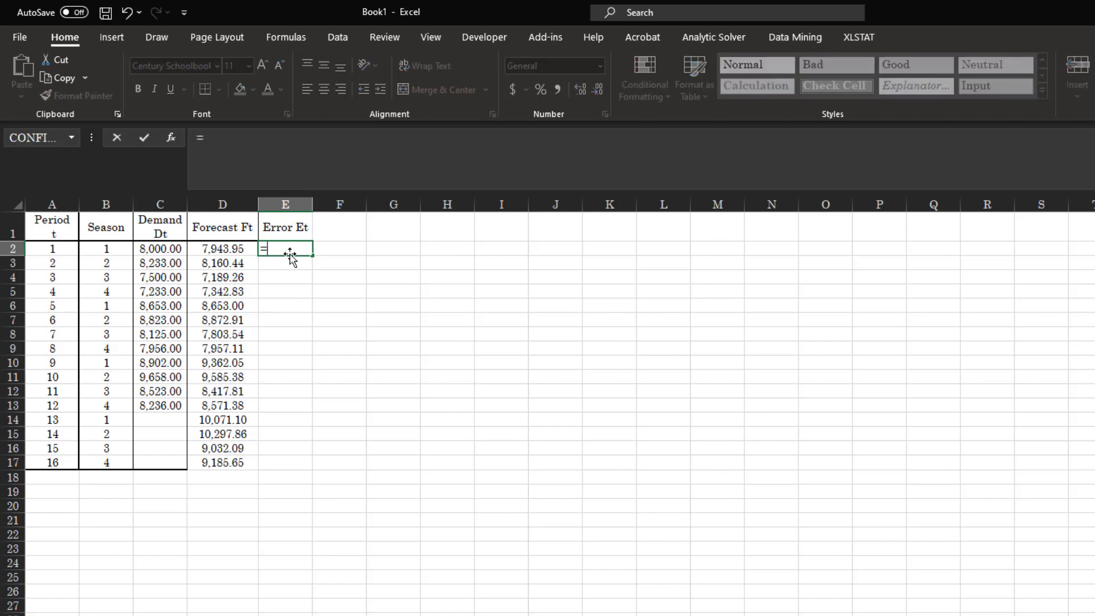
key("Left")
type("-")
key("Left")
key("Left")
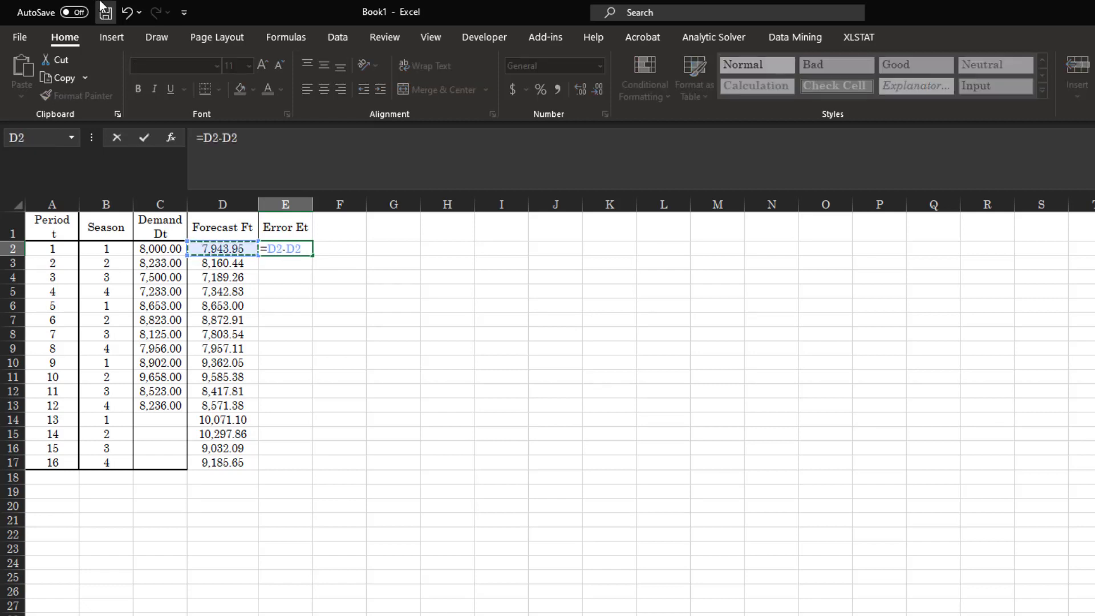
key("Return")
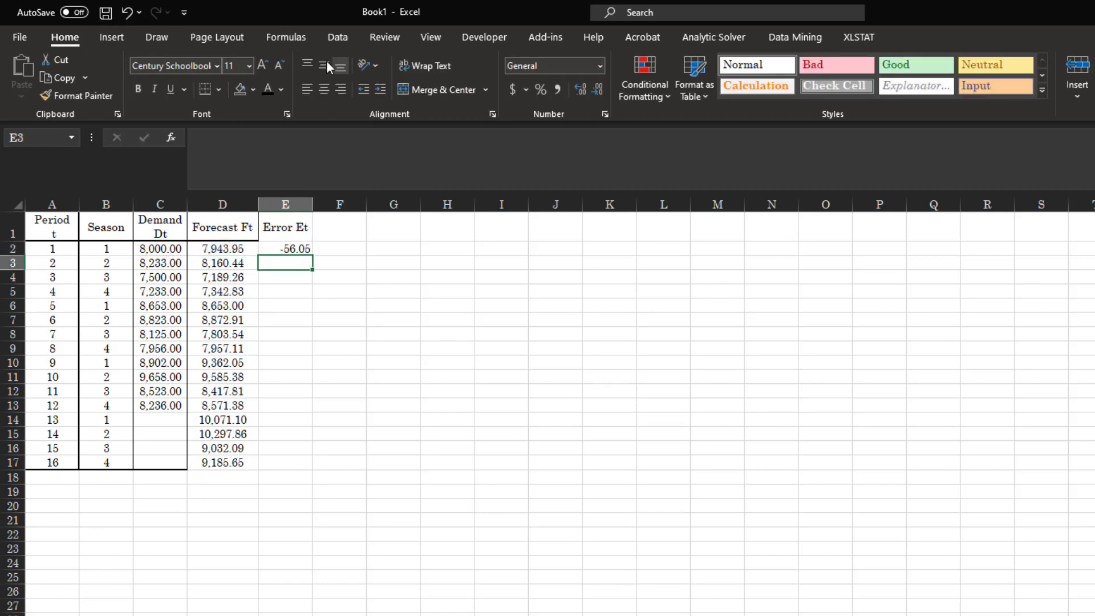
left_click(298, 250)
left_click_drag(313, 267, 289, 412)
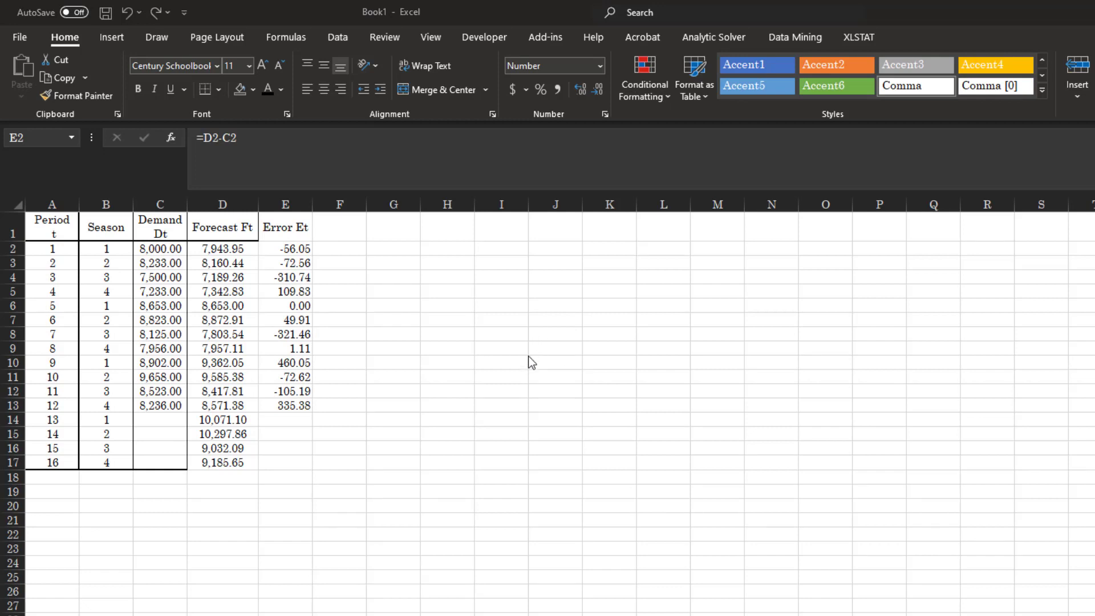
key("ctrl+y")
Step: Enter the column header "Abs. Error" in F1
left_click(337, 226)
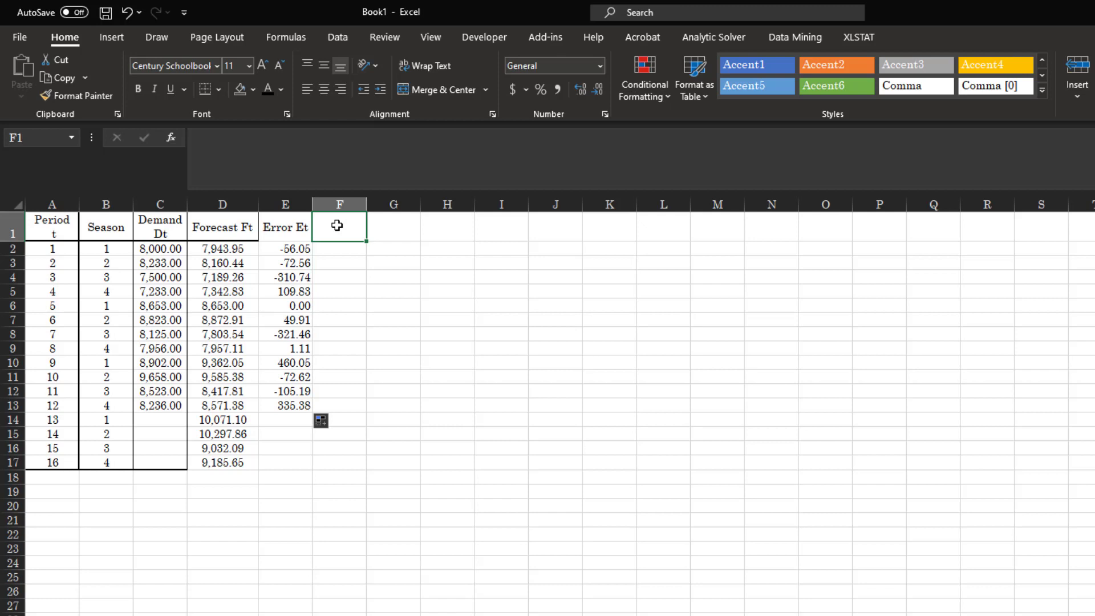
type("Abs. Erro")
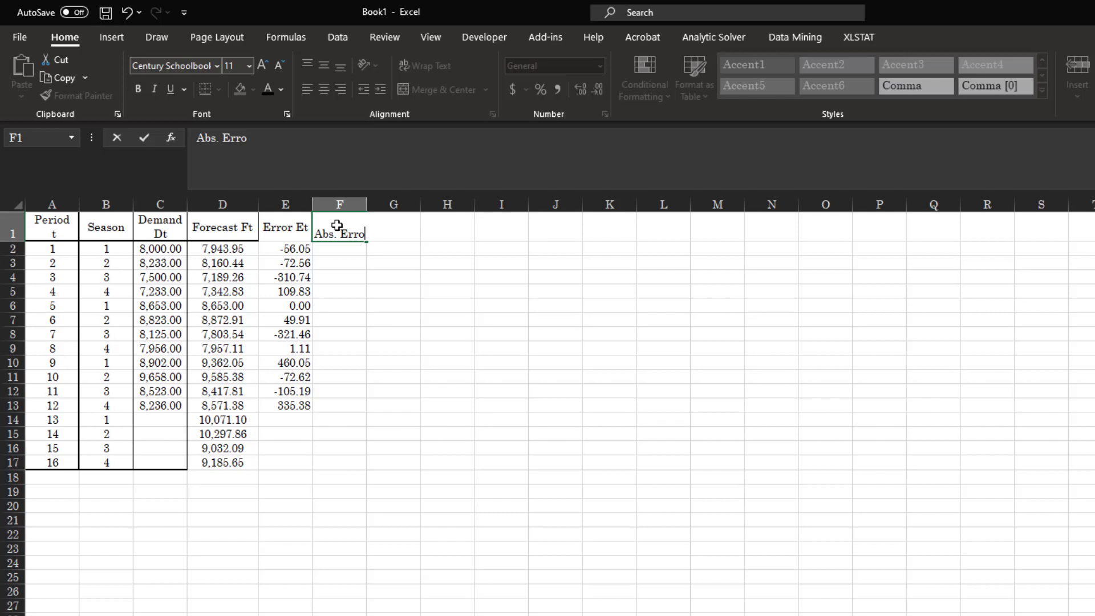
type("r")
key("Return")
Step: Calculate the absolute error in F2 with =ABS(E2) and fill the formula down to F13
type("=")
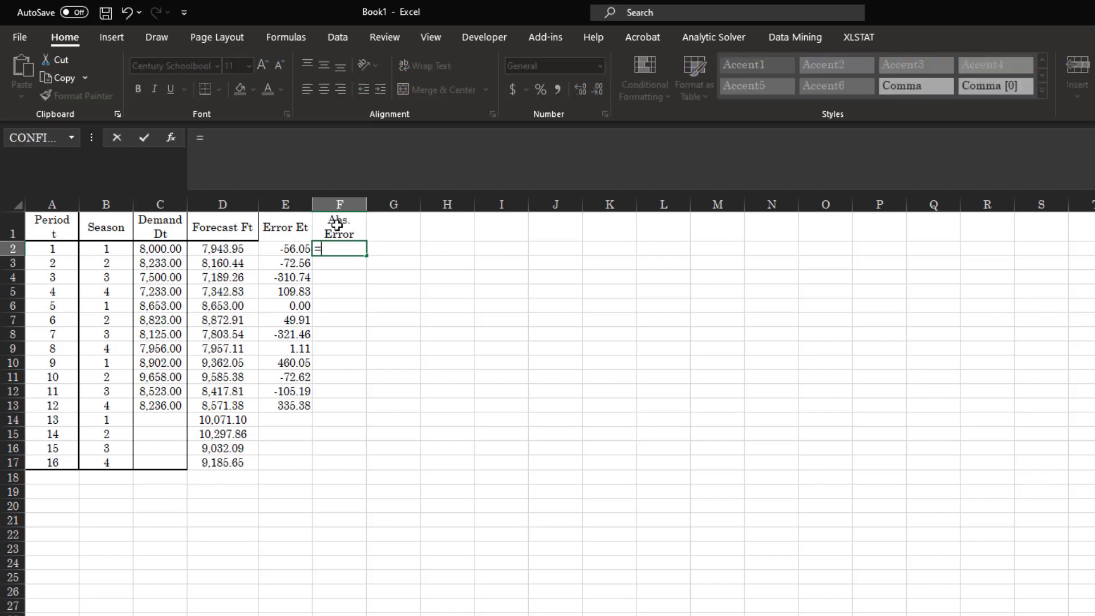
type("Abs")
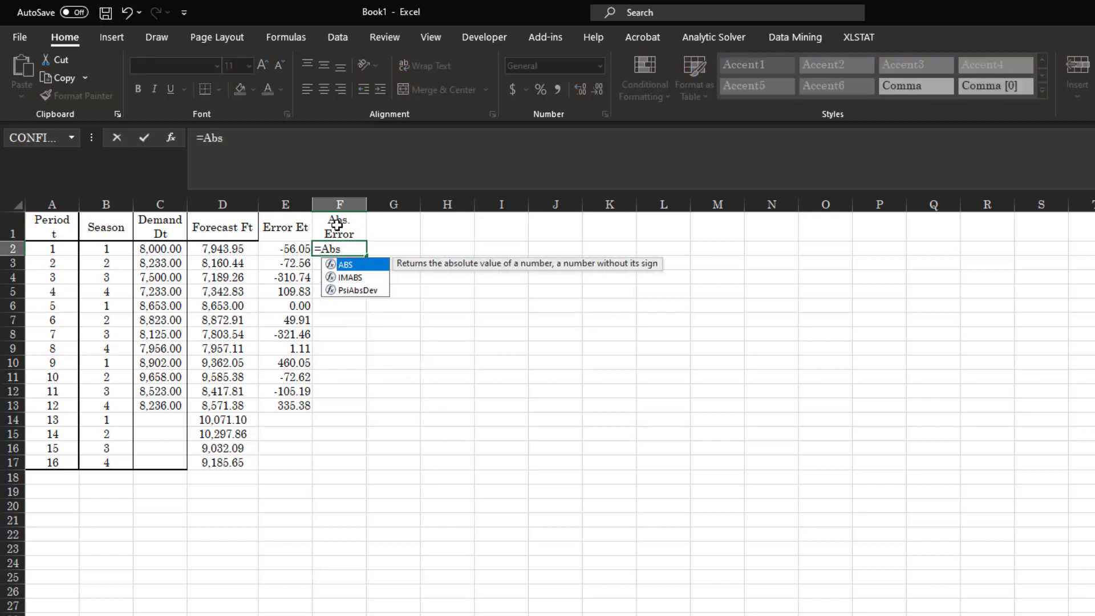
type("(")
key("Left")
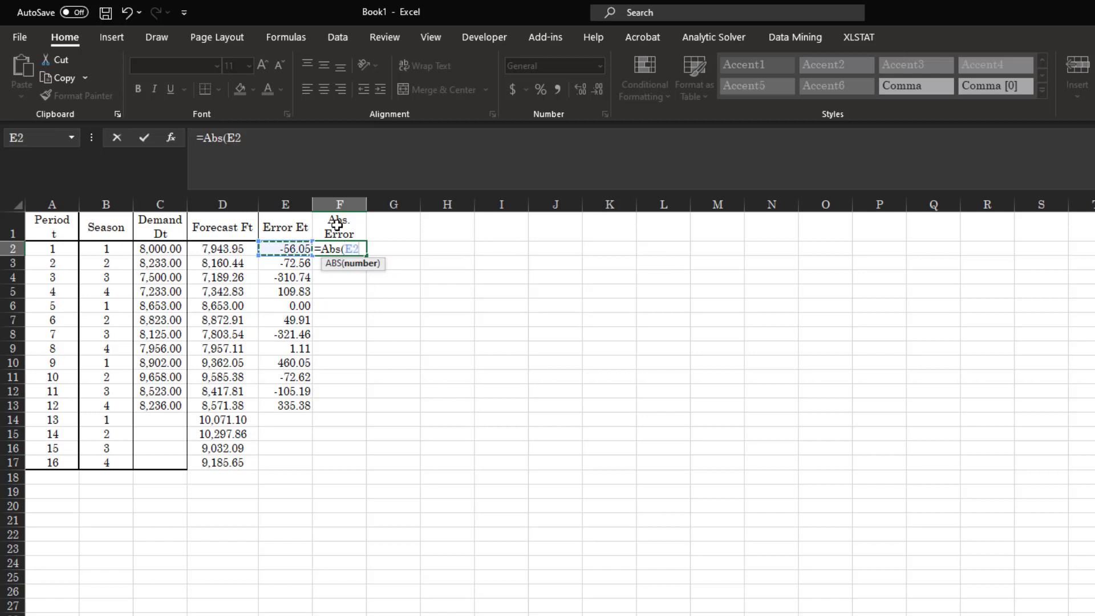
type(")")
key("Return")
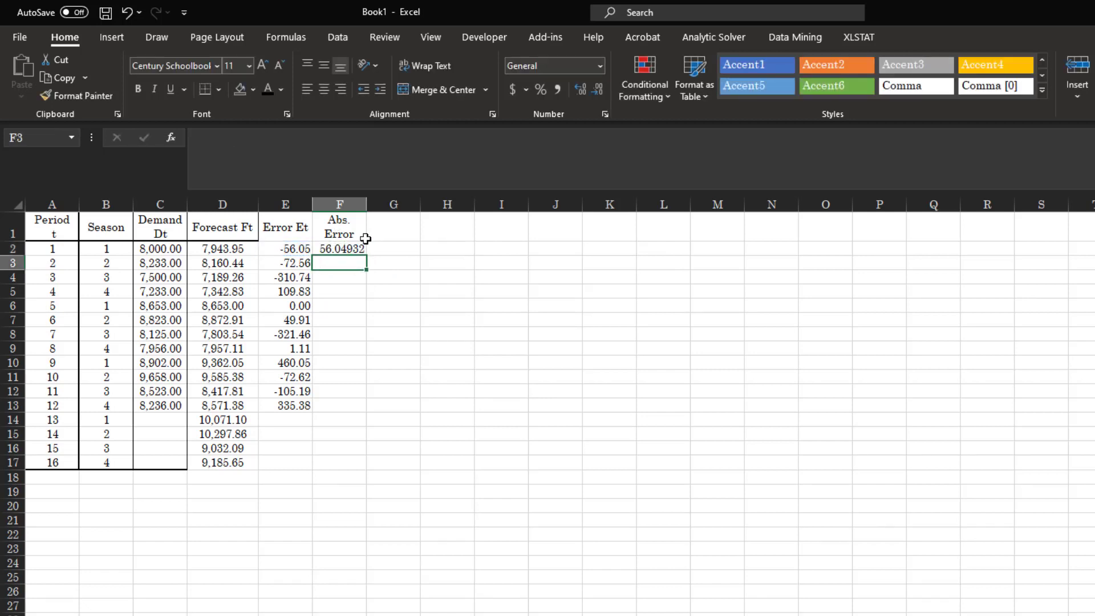
left_click(365, 246)
left_click_drag(367, 256, 361, 410)
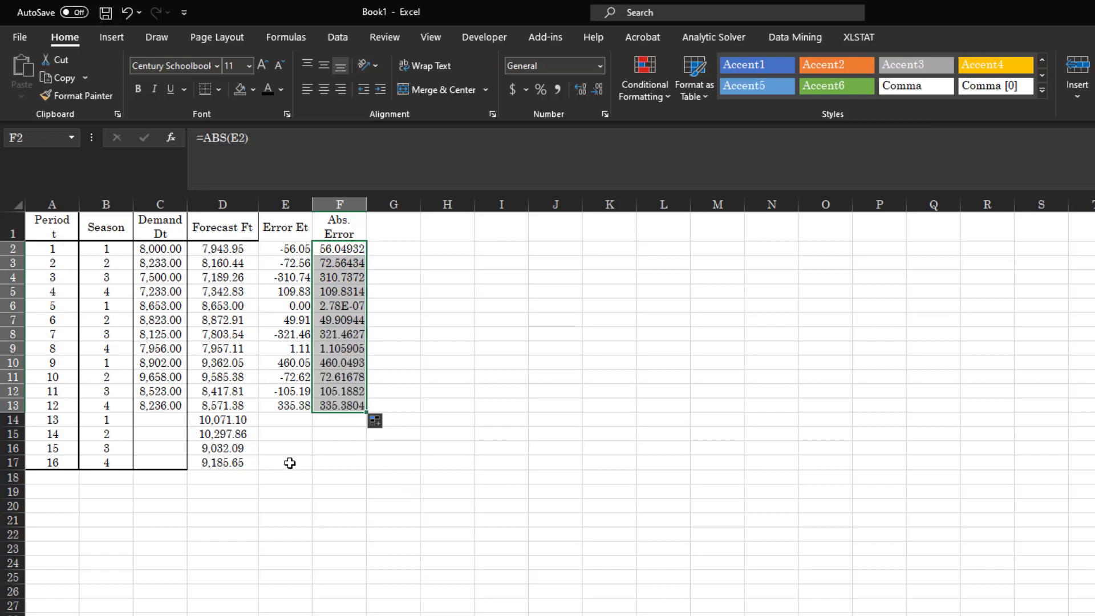
Step: Enter the column header "Squared Error" in G1
left_click(399, 230)
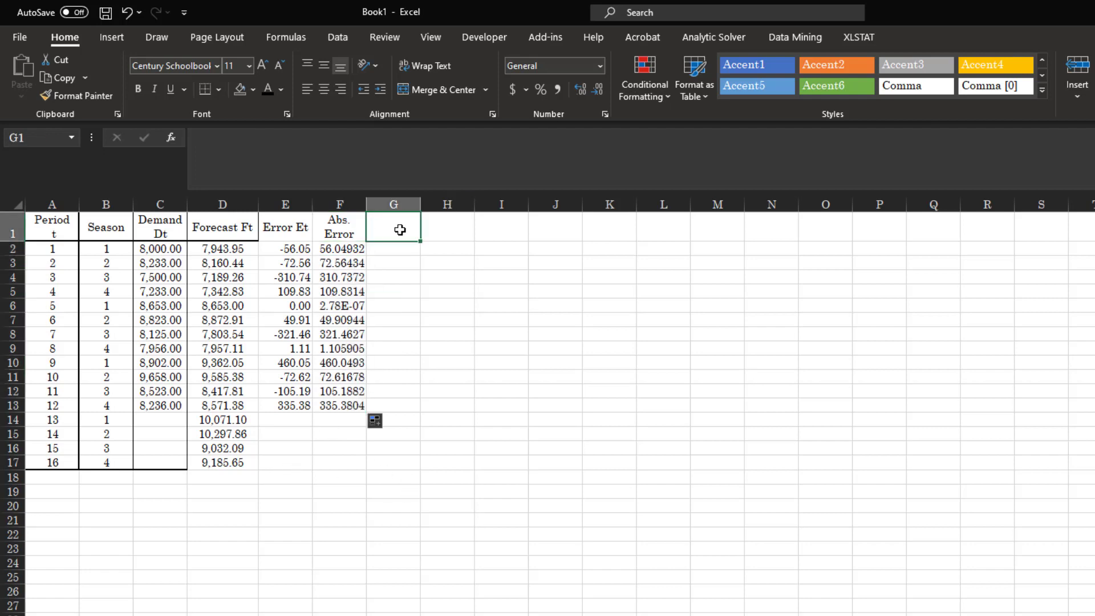
type("Squared Error")
key("Return")
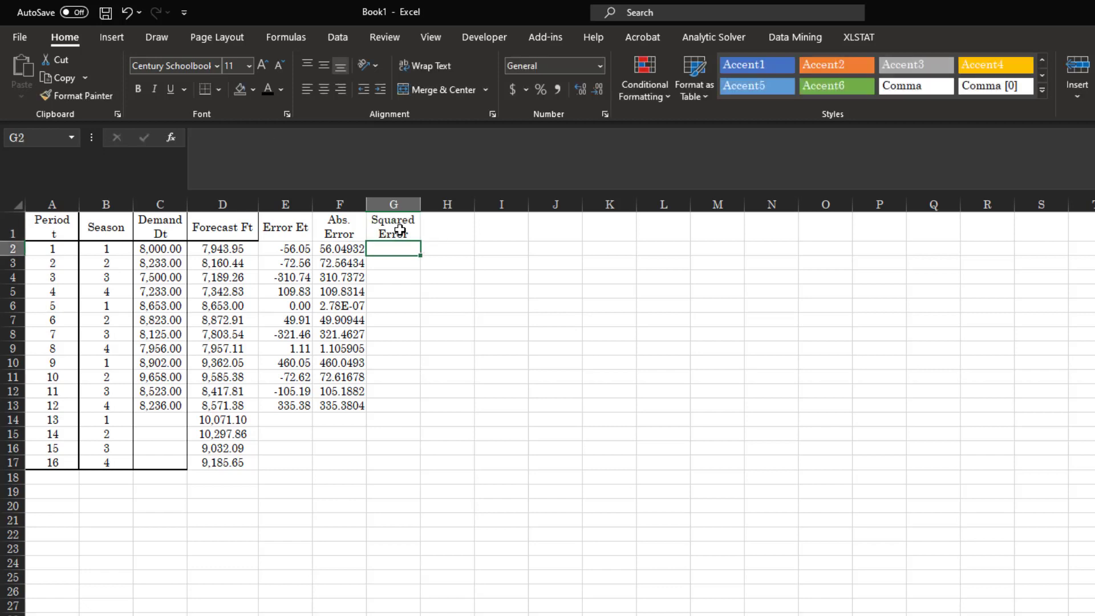
left_click(400, 230)
Step: Calculate the squared error in G2 with =E2^2 and fill the formula down to G13
left_click(407, 245)
type("=")
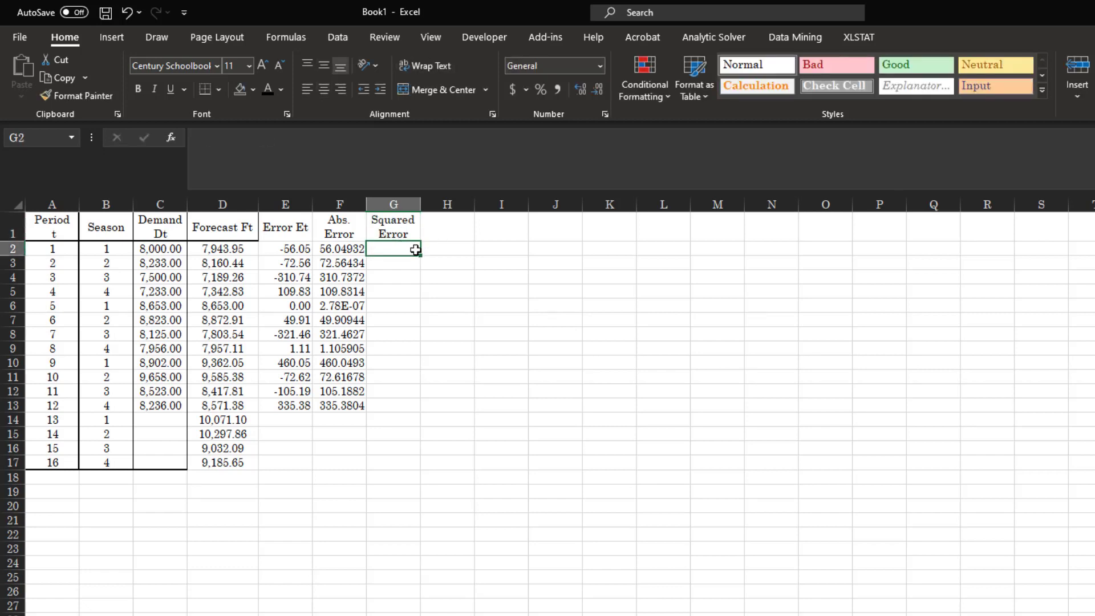
key("Left")
key("Left")
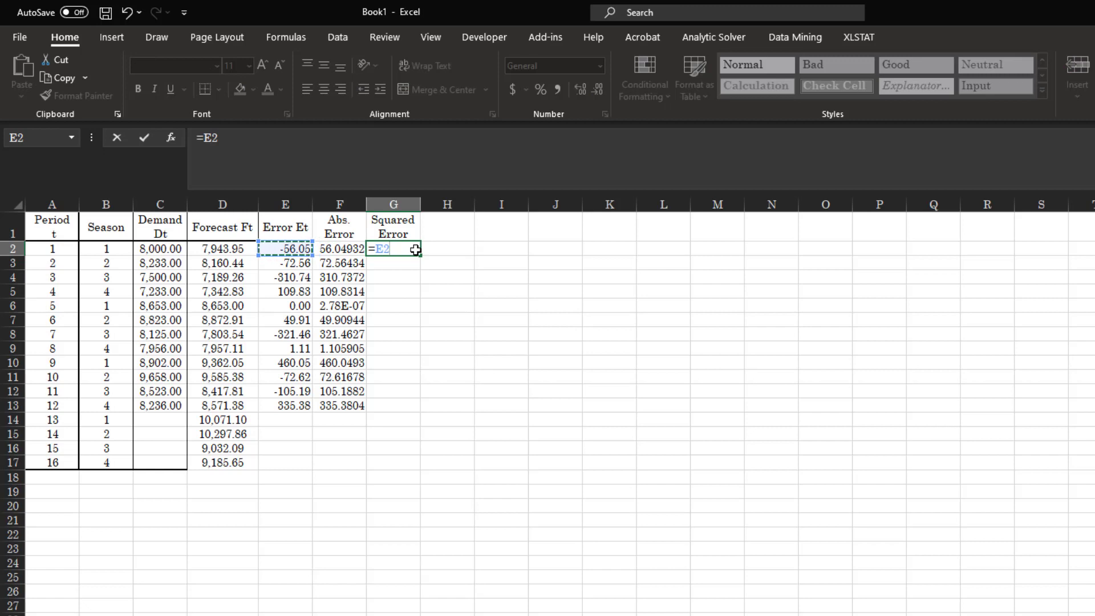
type("^2")
key("Return")
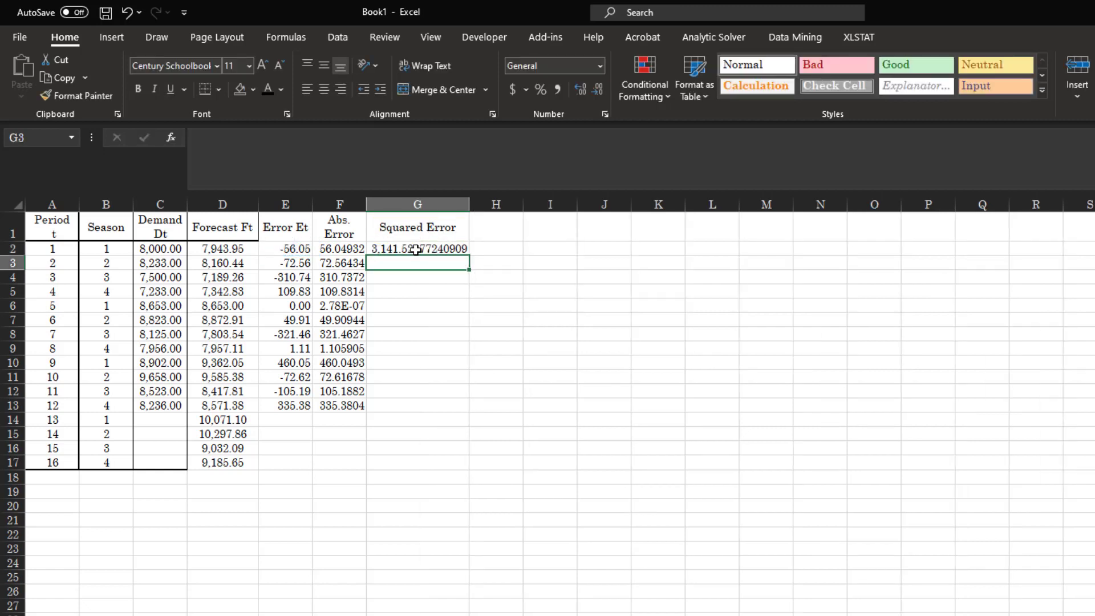
left_click(416, 249)
left_click_drag(472, 297, 467, 414)
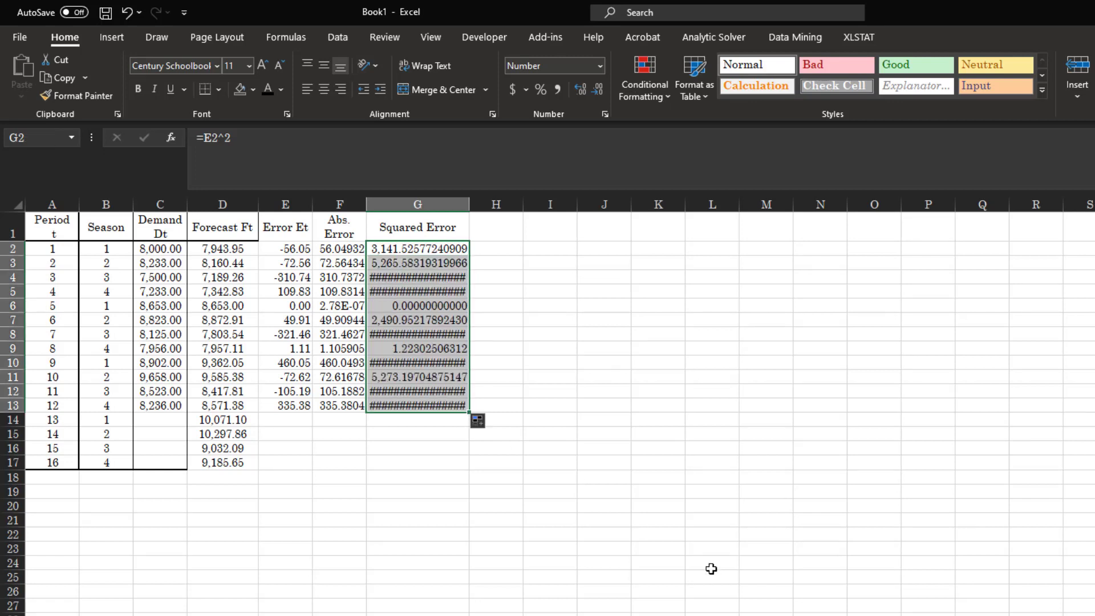
Step: Copy the number formatting of the Error Et values in column E onto F2:G13
left_click_drag(289, 250, 287, 399)
left_click(77, 96)
mouse_move(329, 249)
left_mouse_down()
mouse_move(399, 341)
mouse_move(422, 406)
left_mouse_up()
left_click(417, 491)
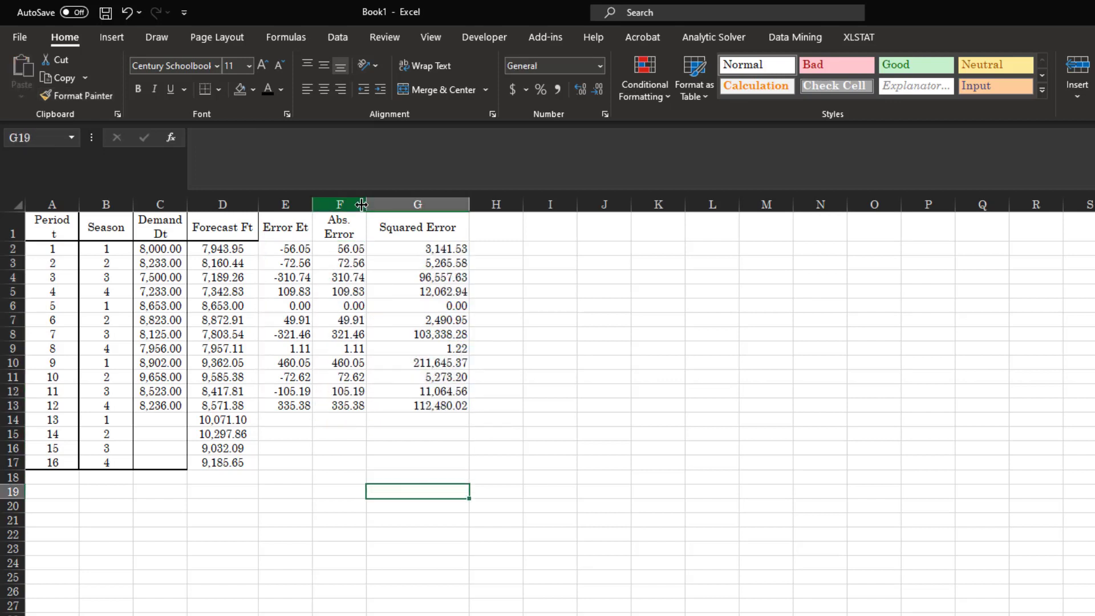
Step: Fit column G to its contents and narrow it so the Squared Error header wraps onto two lines
double_click(469, 204)
left_click(515, 348)
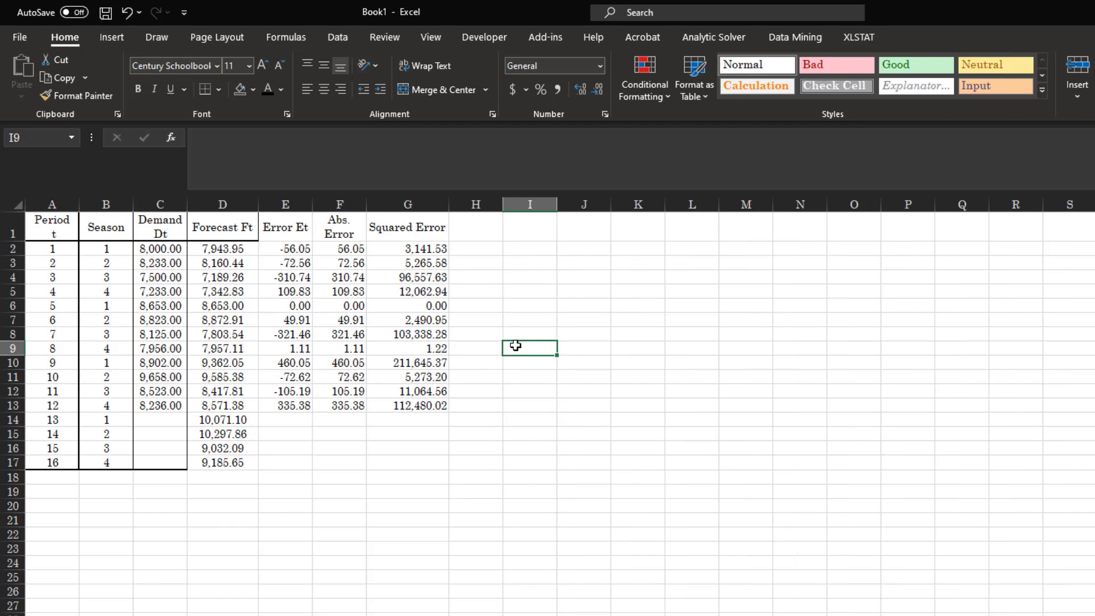
left_click(485, 225)
left_click_drag(449, 205, 431, 204)
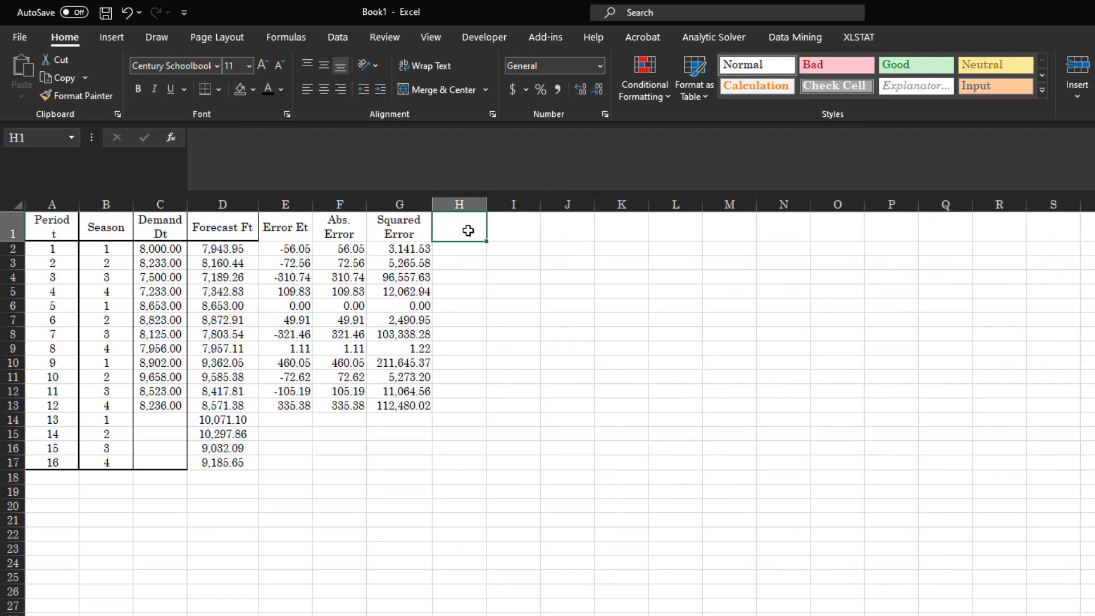
Step: Enter the column header "Percent Error" in H1
type("Percent Error")
key("Return")
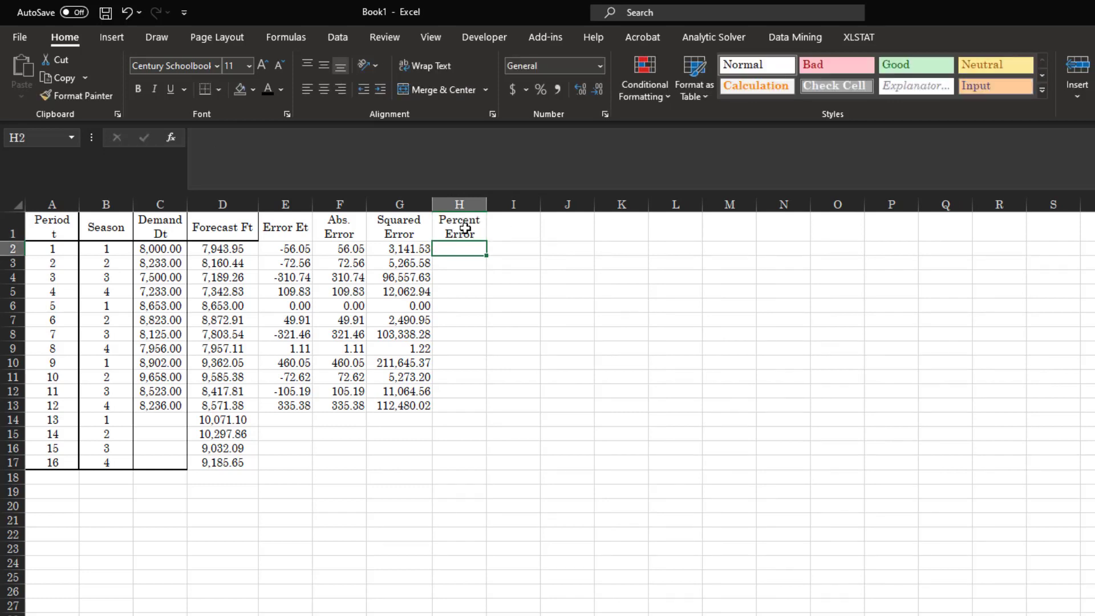
left_click(465, 228)
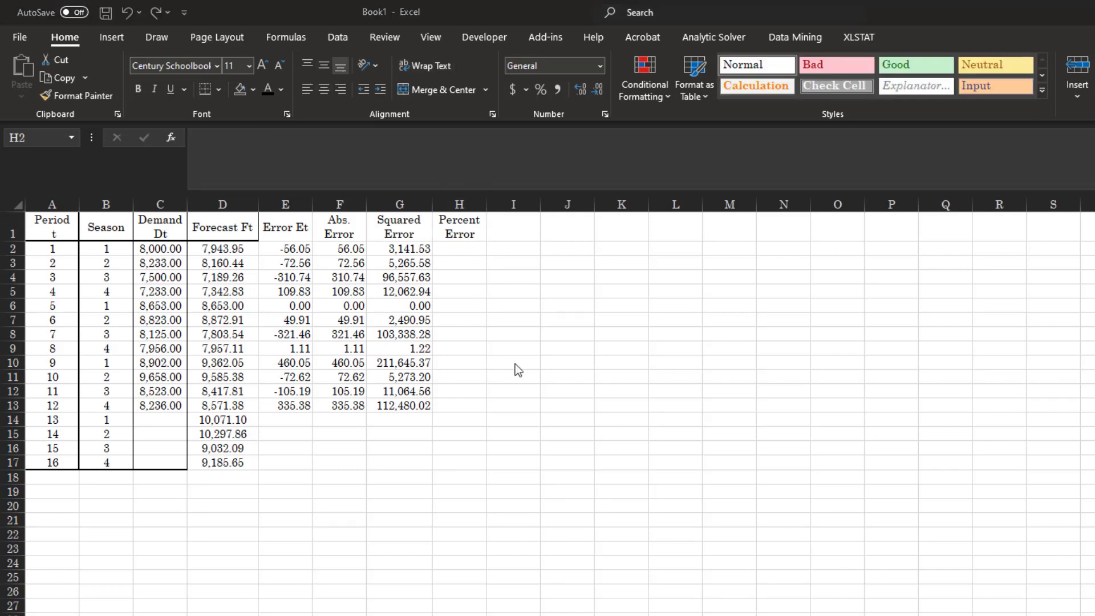
Step: Calculate the percent error in H2 with =F2/C2 and fill the formula down to H13
left_click(463, 251)
type("=")
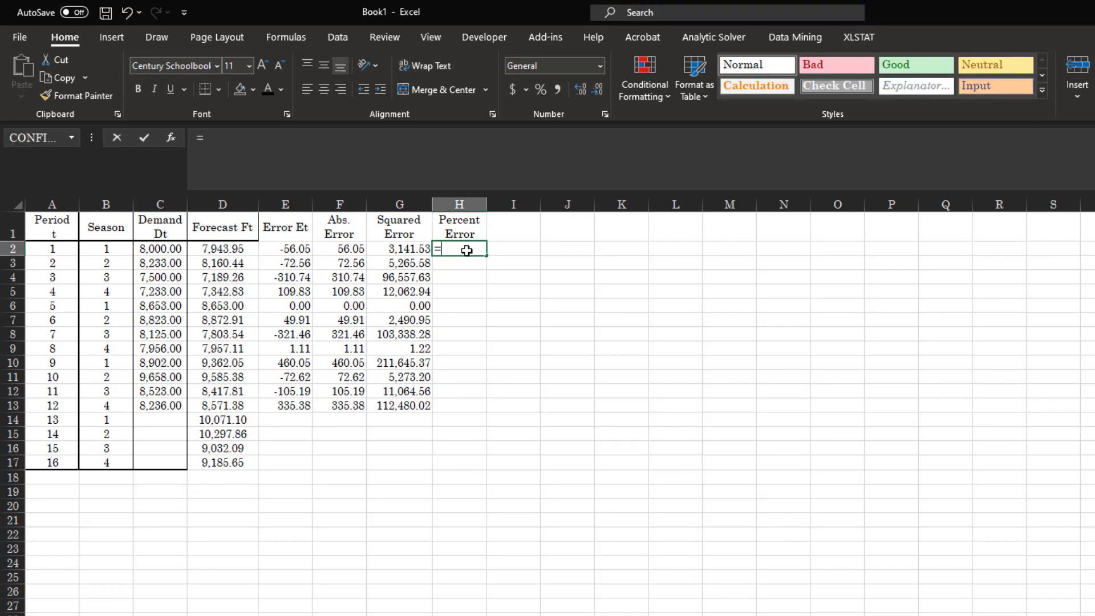
key("Left")
key("Left")
type("/")
key("Left")
key("Left")
key("Left")
key("Left")
key("Left")
key("Return")
left_click(468, 250)
left_click_drag(490, 254, 490, 410)
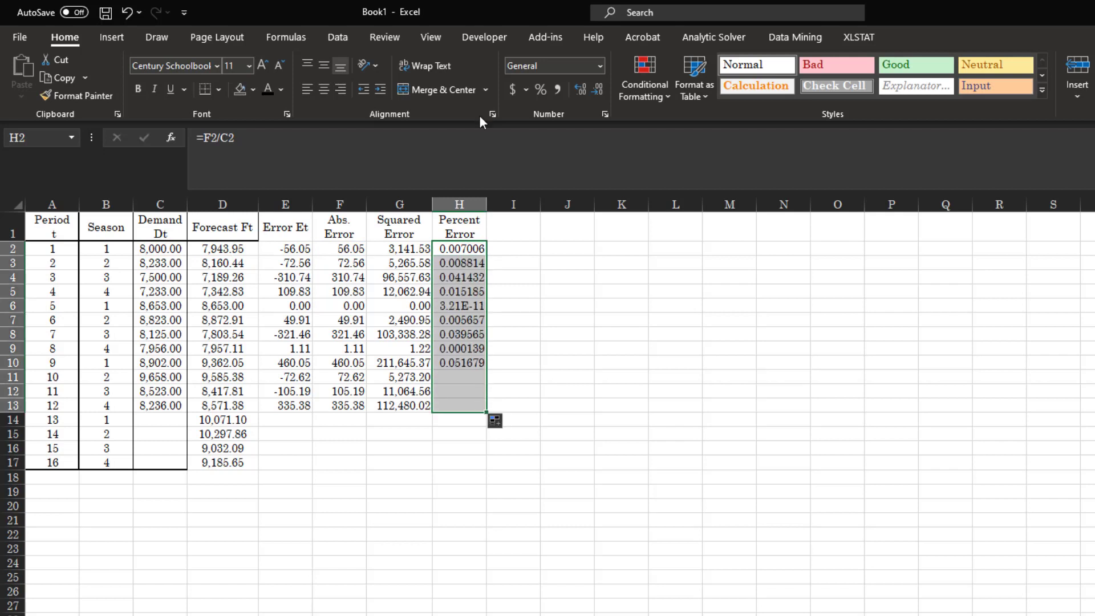
Step: Format H2:H13 as percentages with two decimal places and center the values horizontally and vertically
left_click(539, 90)
left_click(580, 88)
left_click(579, 88)
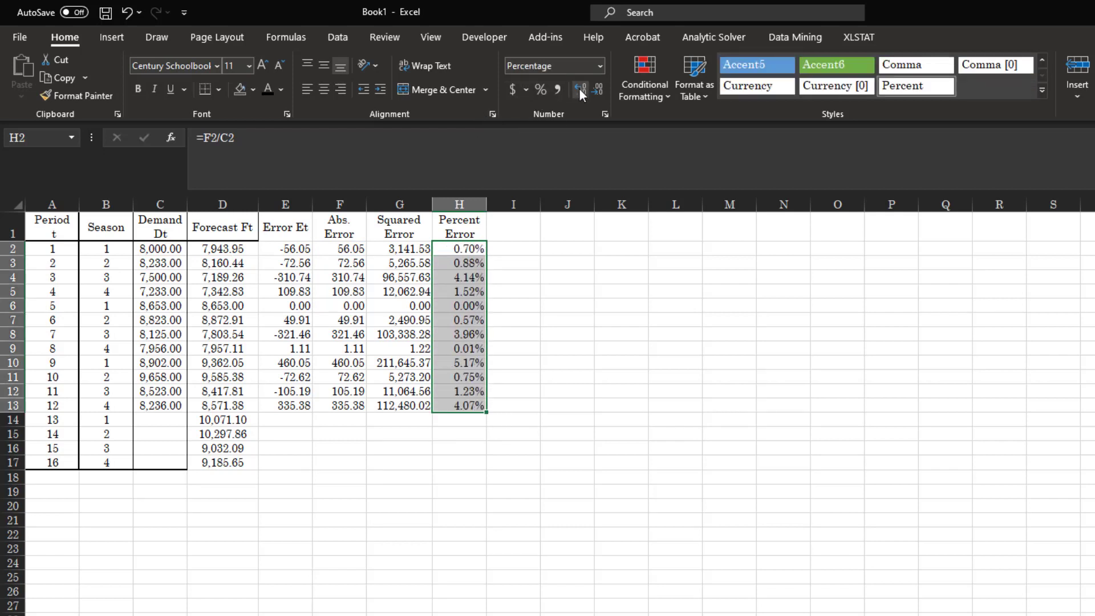
left_click(324, 89)
left_click(324, 65)
left_click(554, 562)
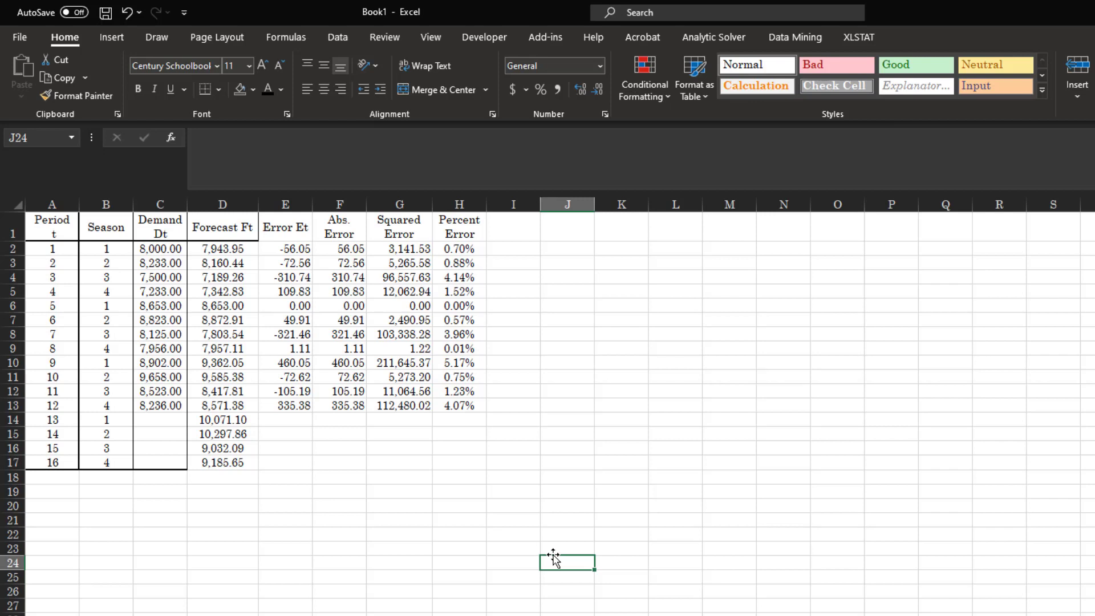
Step: Enter the column headers MAD, MSE, RMSE and MAPE in I1 through L1
left_click(496, 233)
type("MAD")
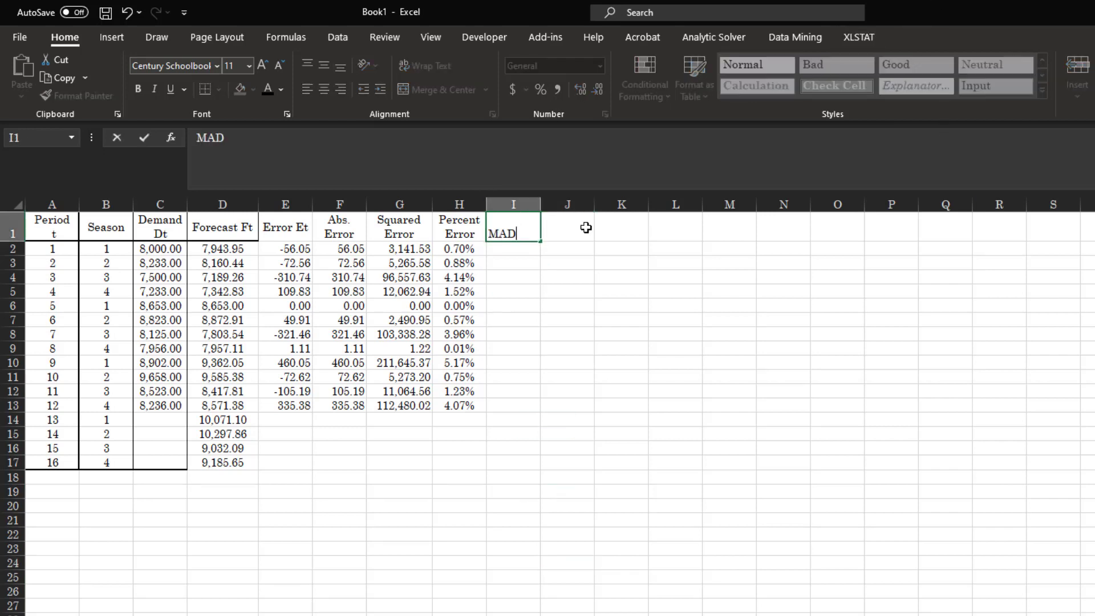
key("ctrl+Return")
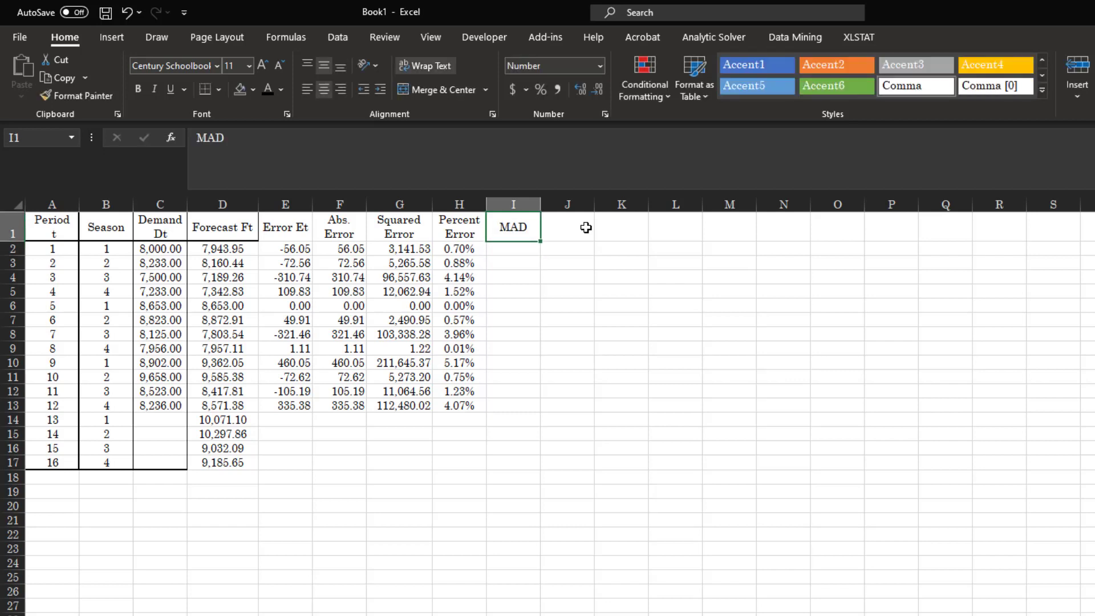
left_click(586, 227)
type("MSE")
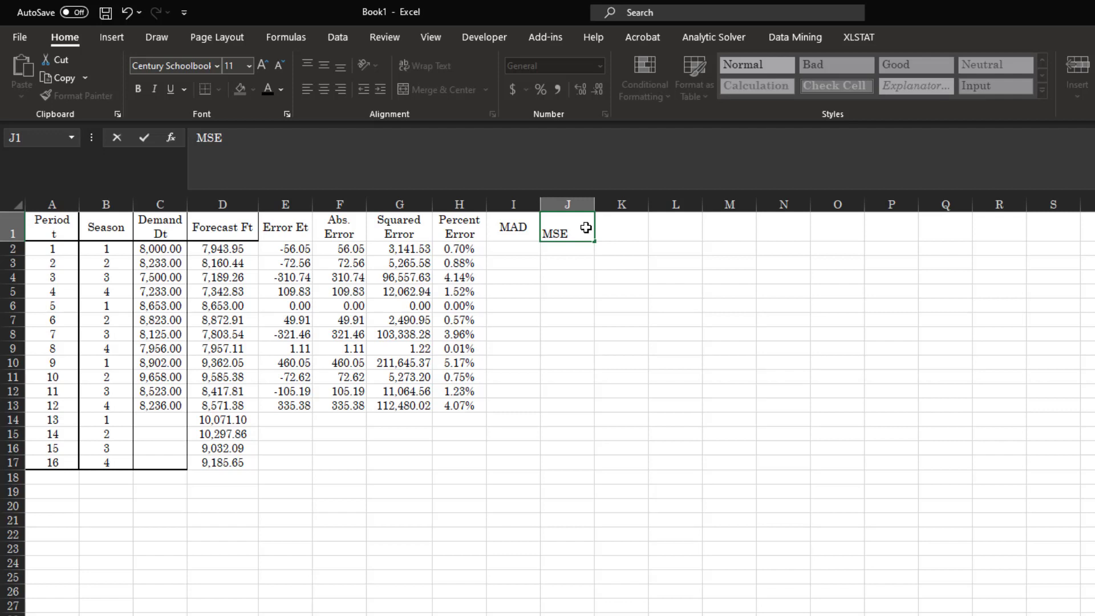
key("Tab")
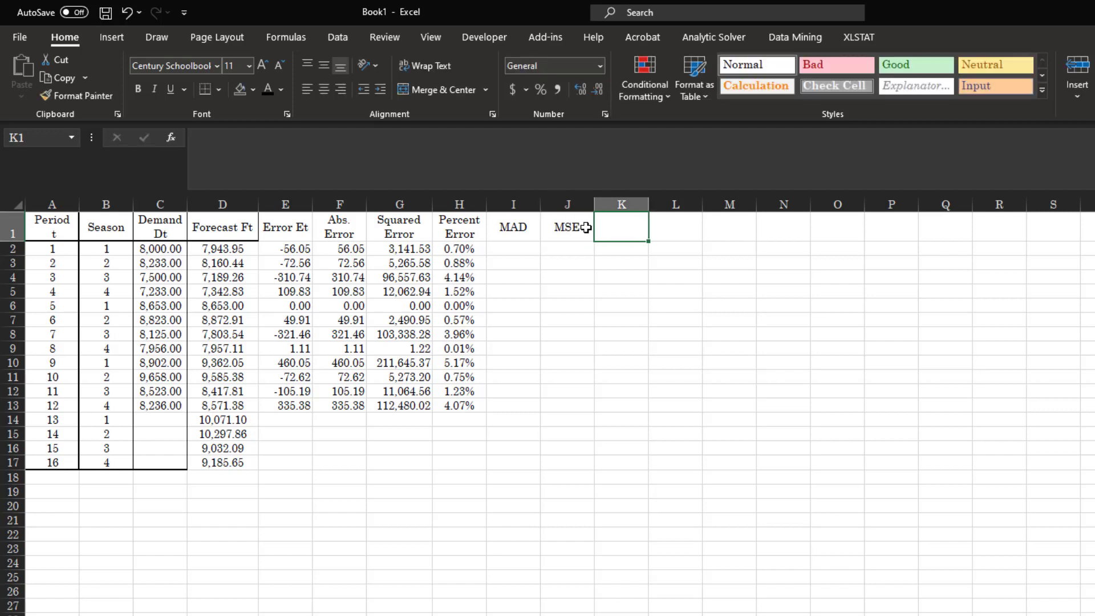
type("RMSE")
key("Tab")
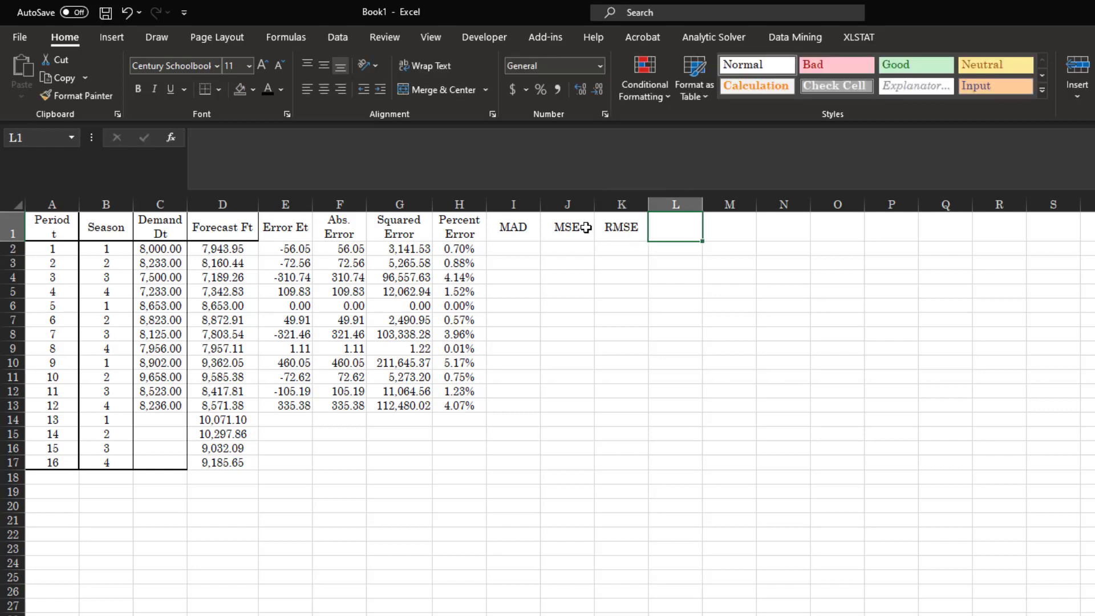
type("MAPE")
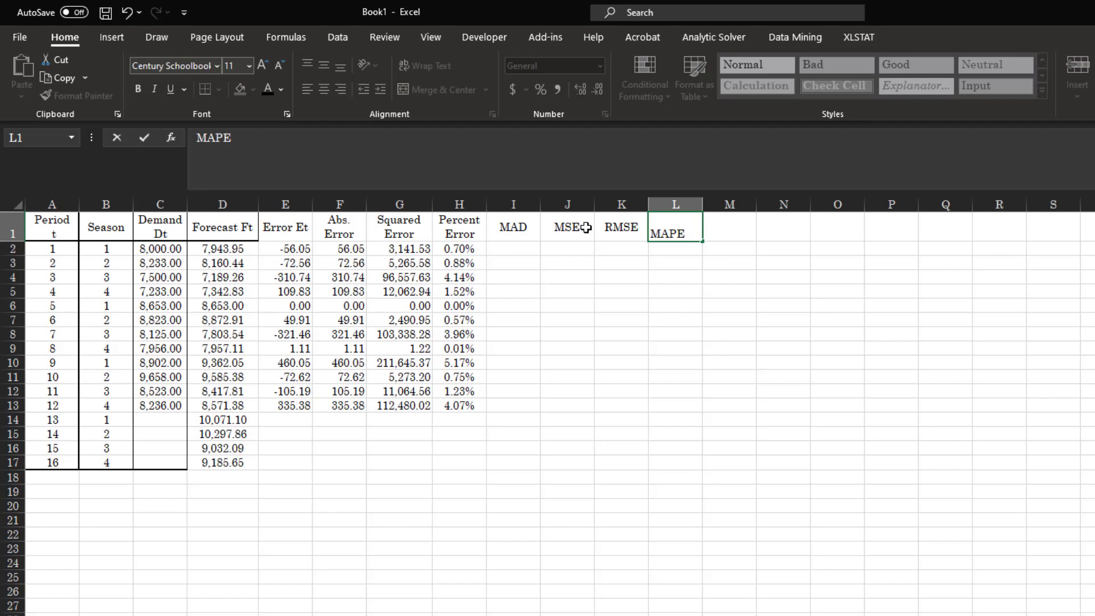
key("Return")
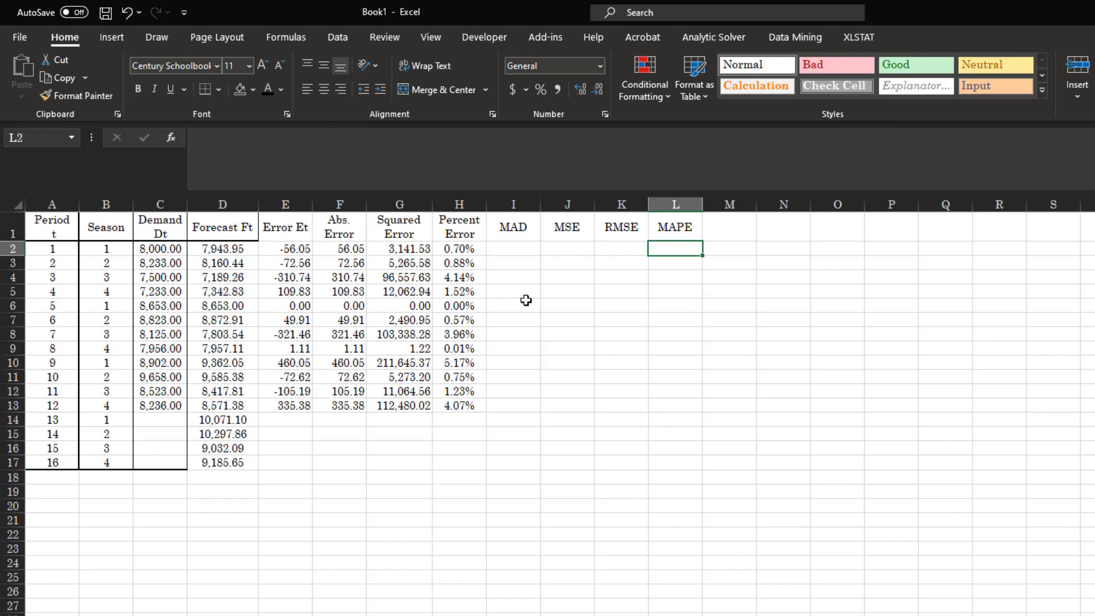
Step: Examine the absolute, squared and percent error columns across periods 1 to 12 and the accuracy measures each one feeds
left_click(507, 246)
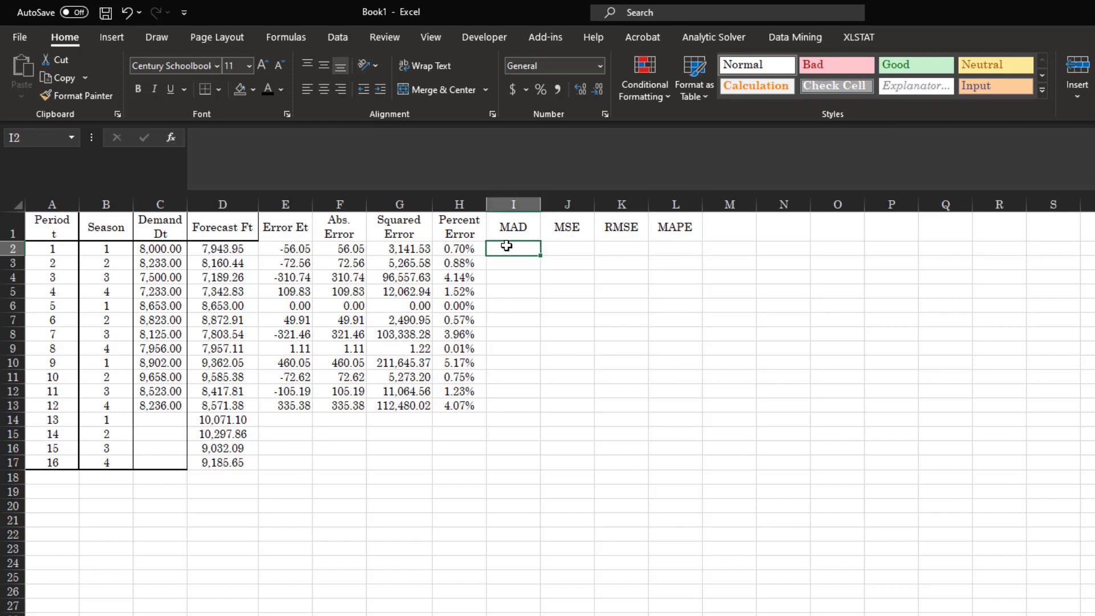
left_click_drag(106, 249, 482, 252)
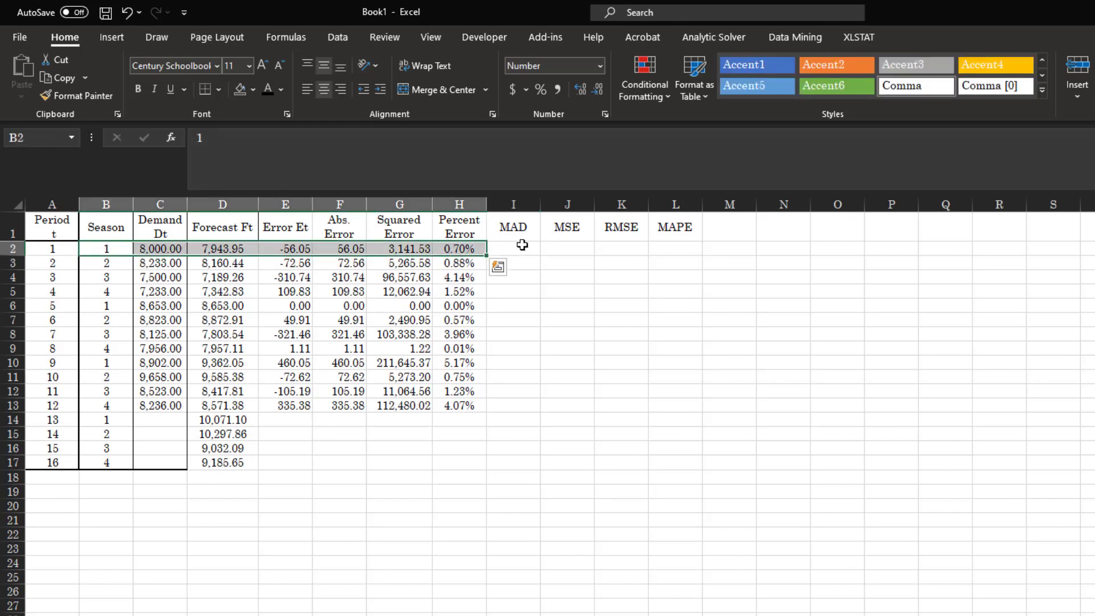
left_click(516, 263)
left_click(508, 405)
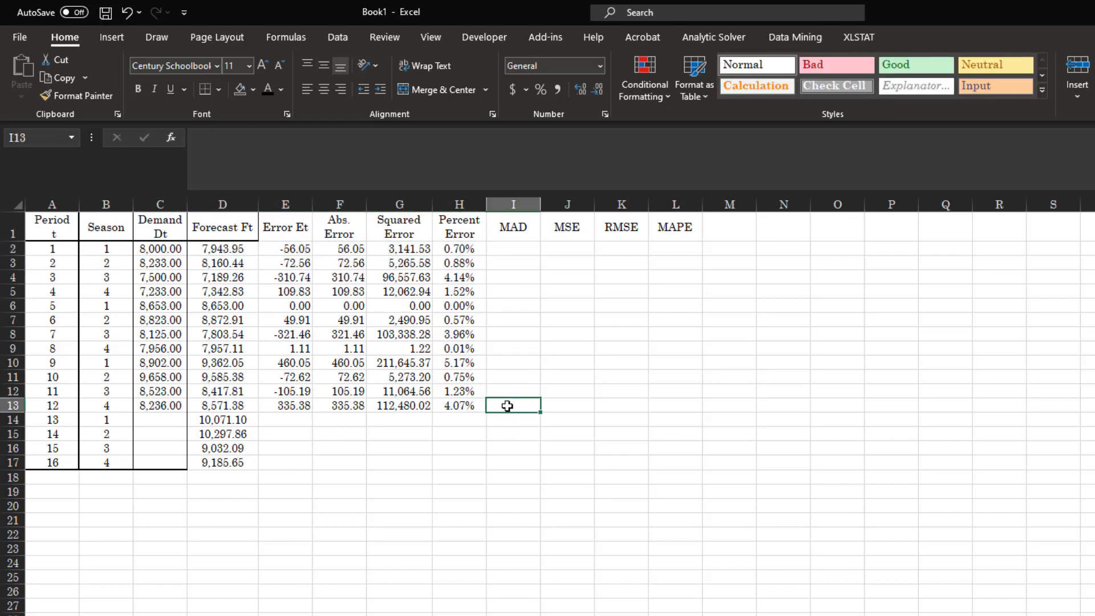
left_click_drag(508, 404, 672, 406)
left_click_drag(344, 246, 343, 402)
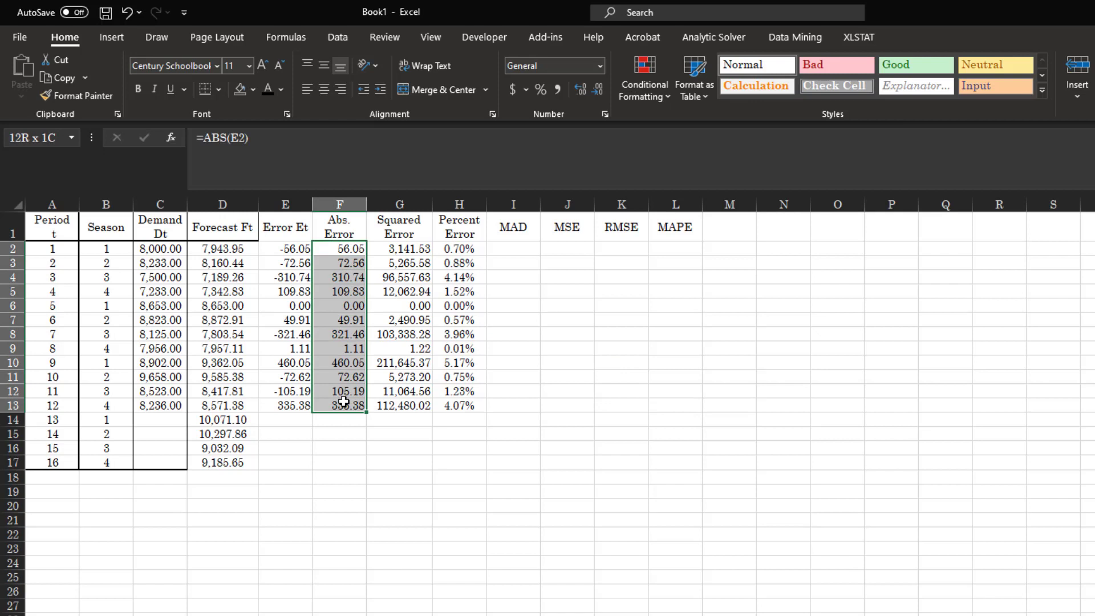
left_click_drag(410, 249, 410, 403)
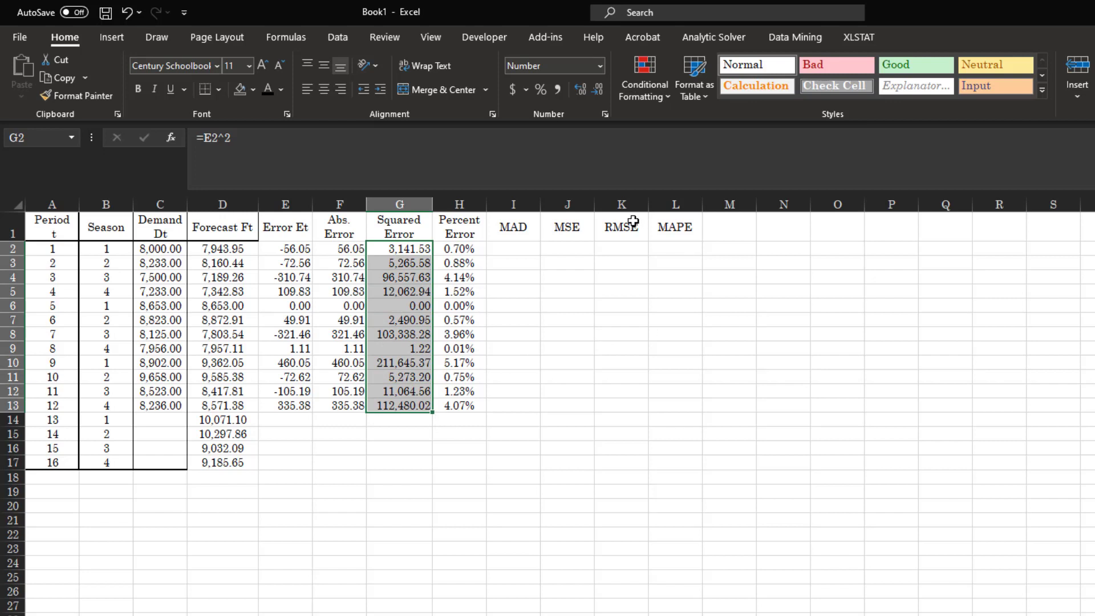
left_click_drag(456, 248, 458, 404)
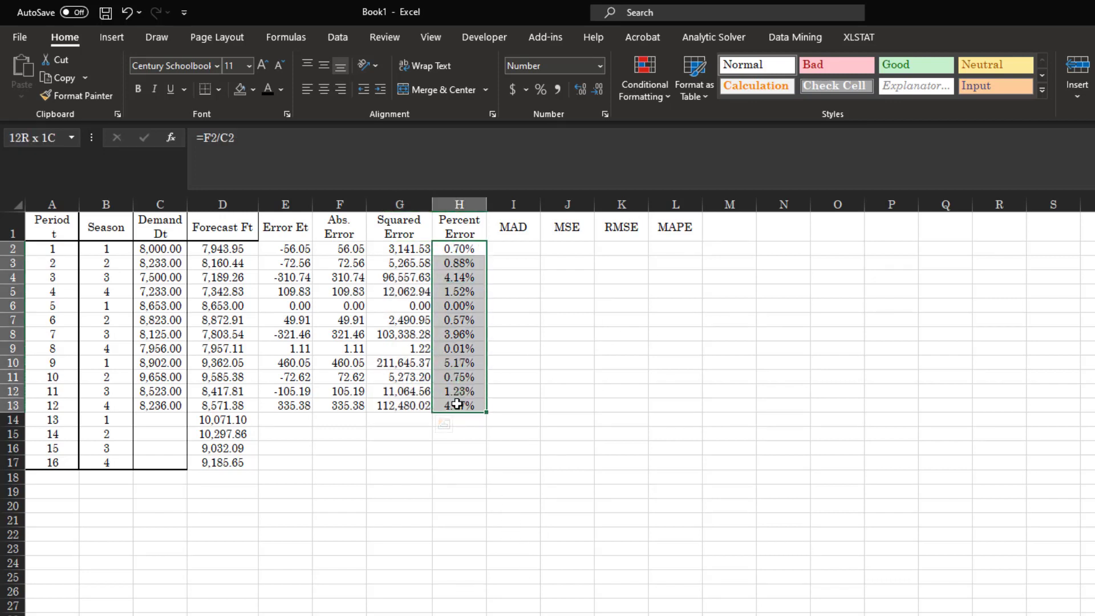
left_click_drag(458, 404, 458, 405)
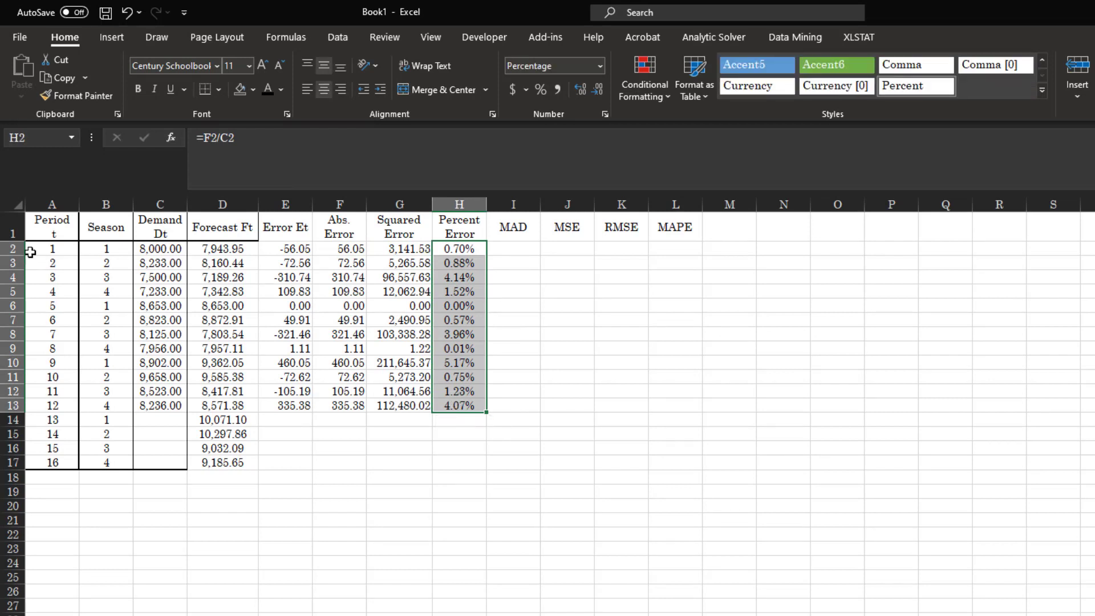
left_click_drag(51, 249, 51, 404)
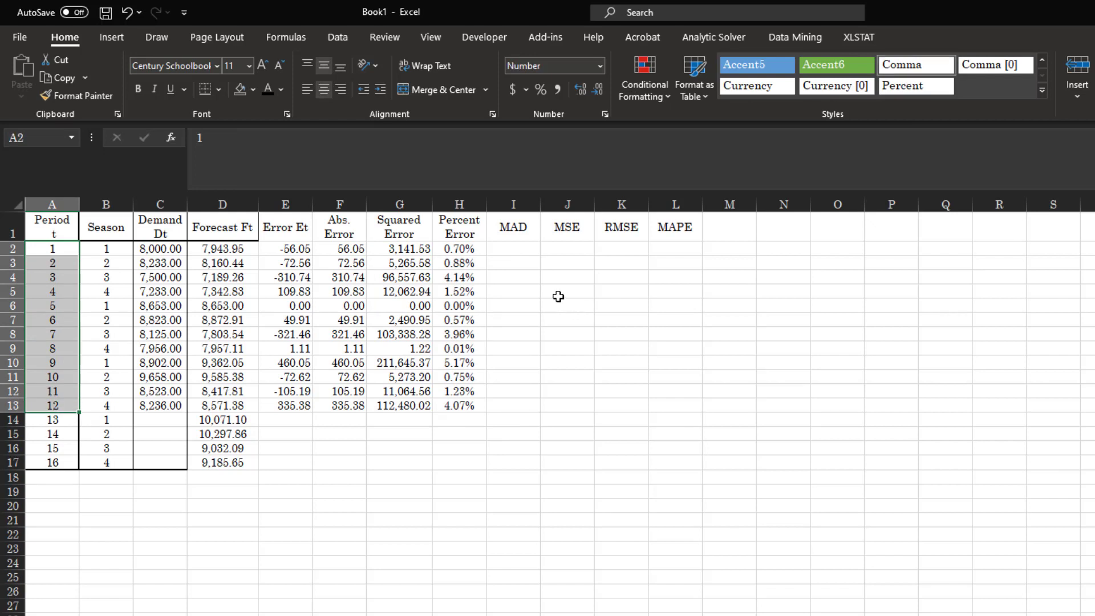
left_click_drag(518, 219, 671, 223)
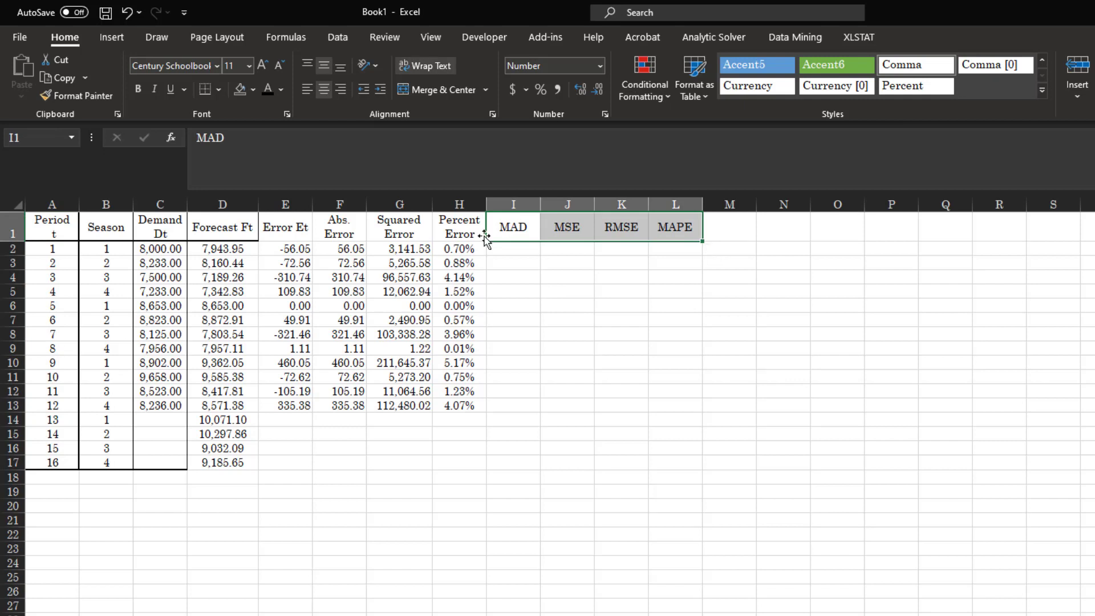
Step: Calculate the running MAD in I2 with =AVERAGE($F$2:F2) and fill the formula down to I13
left_click(514, 245)
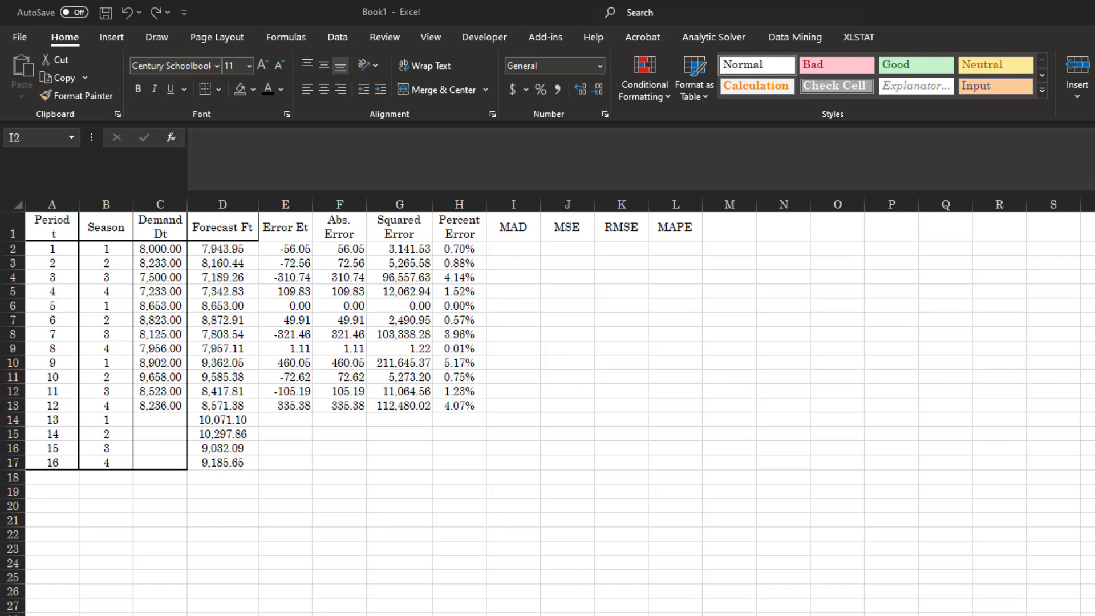
left_click(527, 246)
type("=aver")
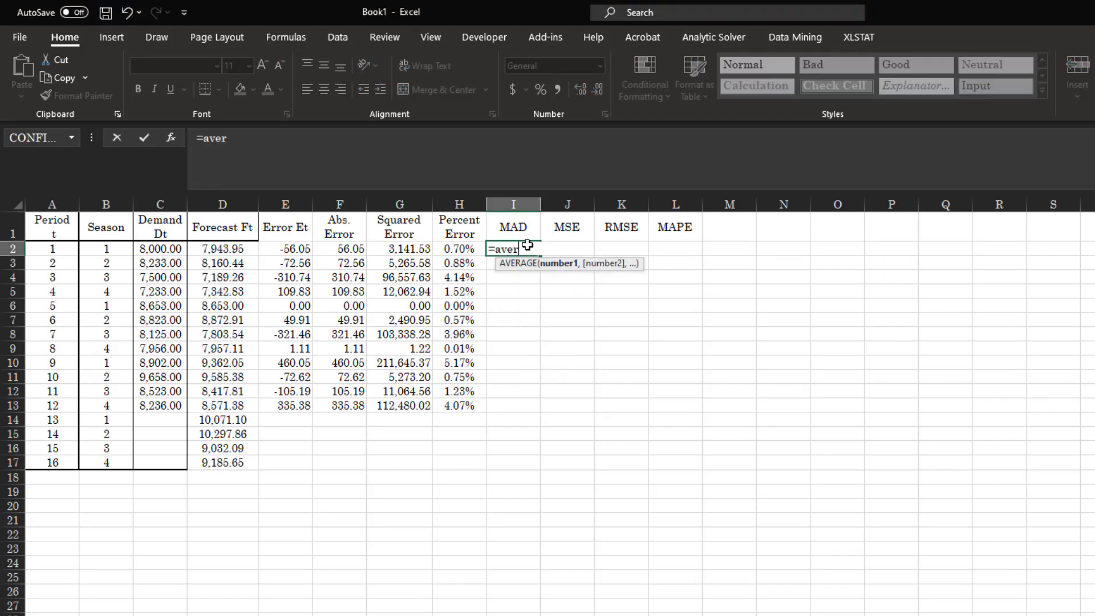
key("Tab")
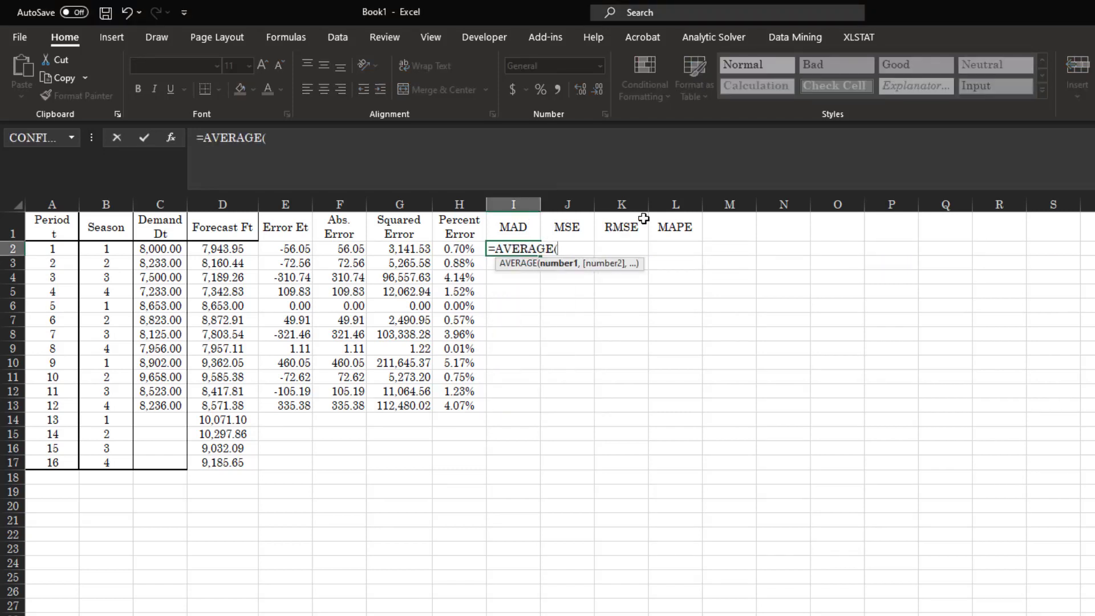
left_click(343, 249)
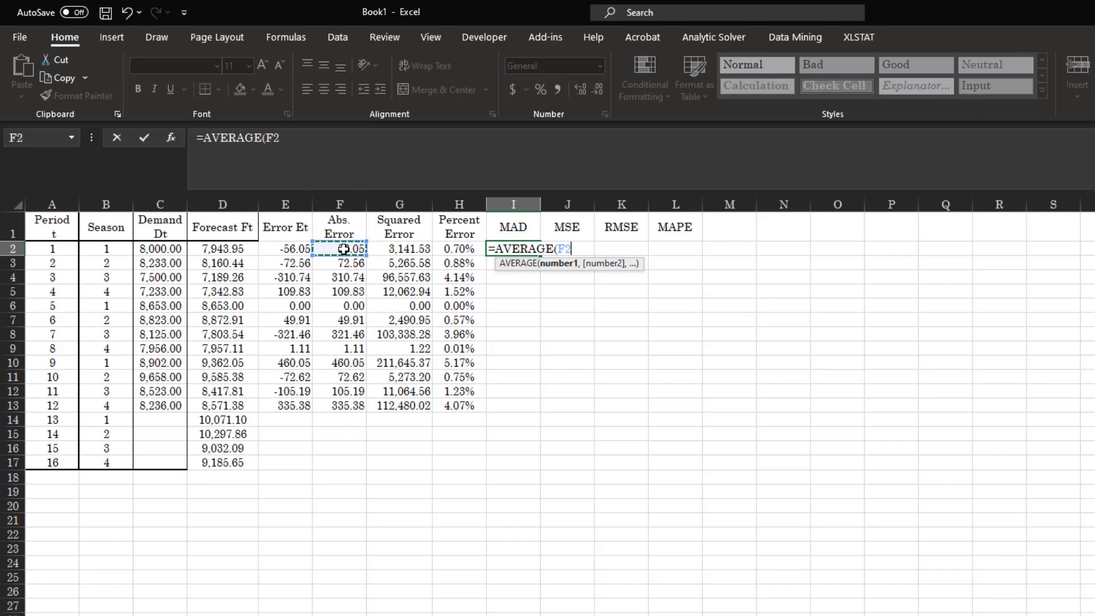
left_click_drag(343, 249, 343, 249)
left_click(310, 131)
type(")")
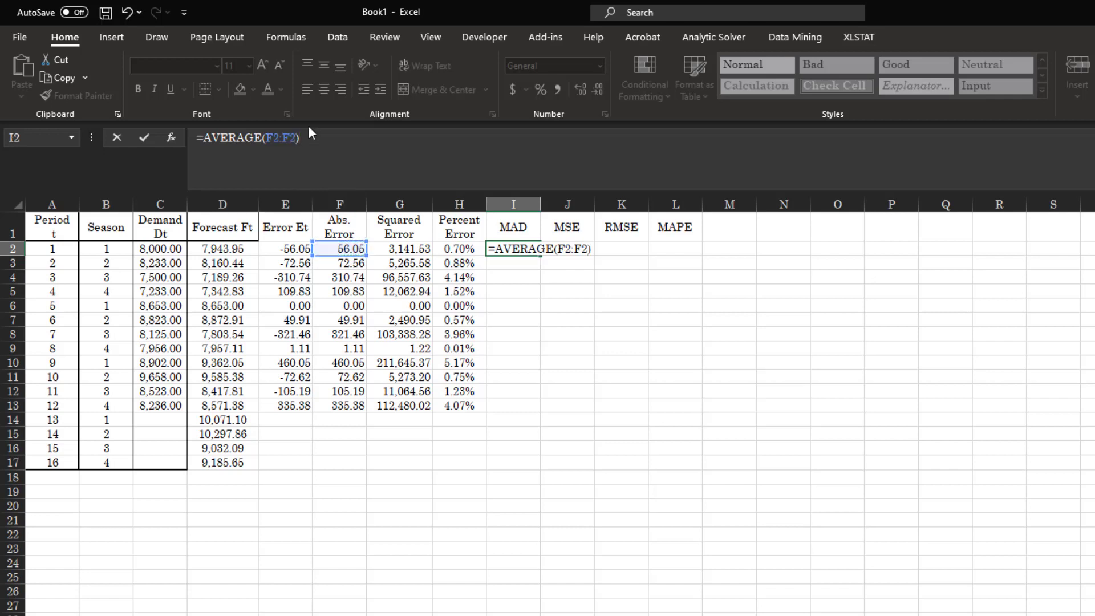
left_click(275, 138)
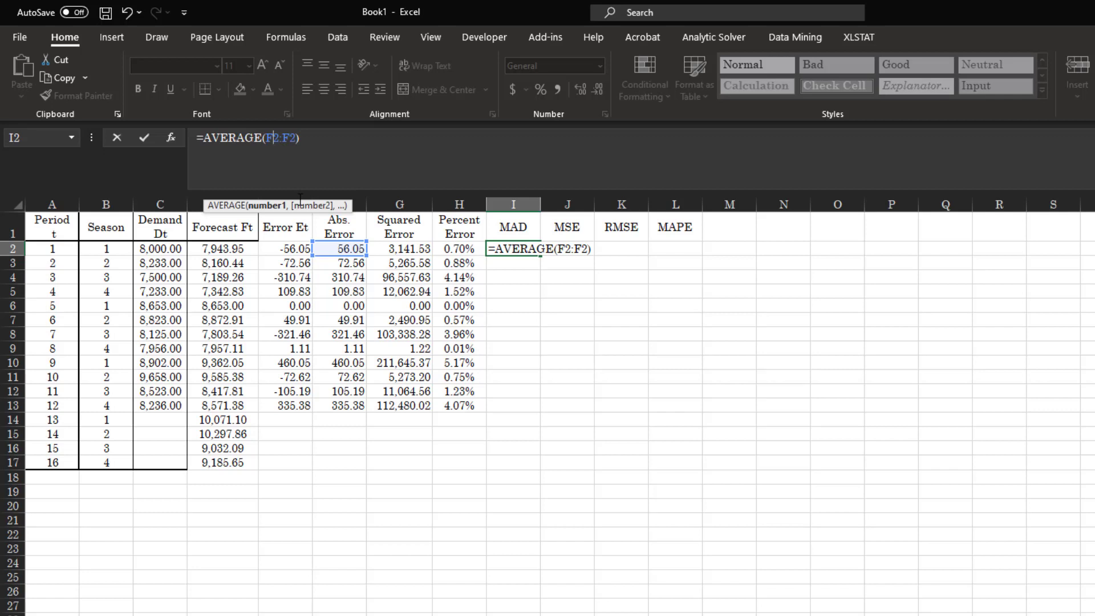
key("F4")
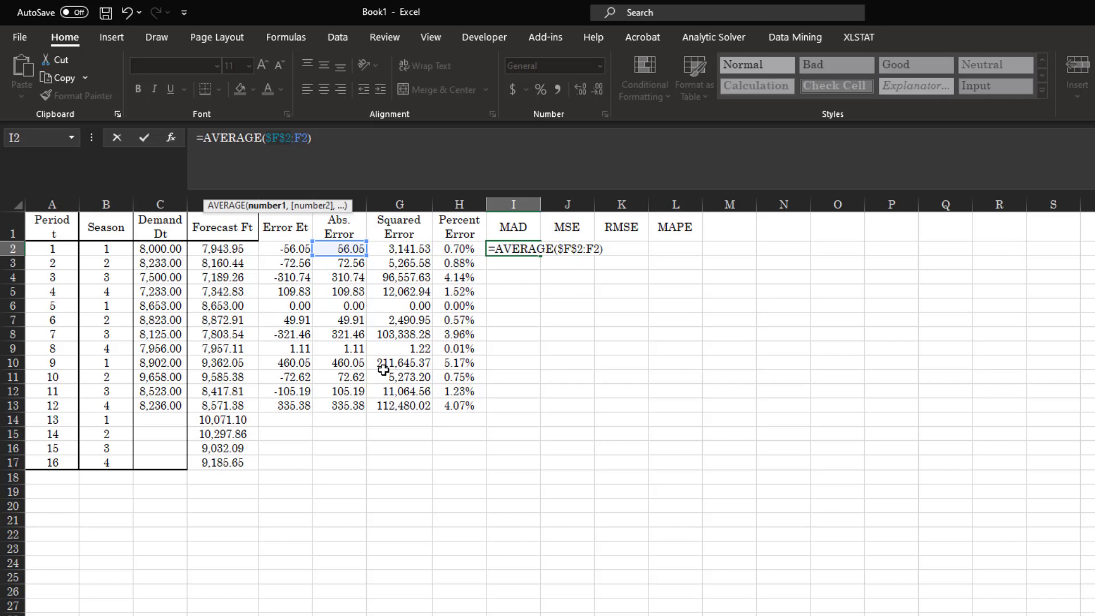
key("Return")
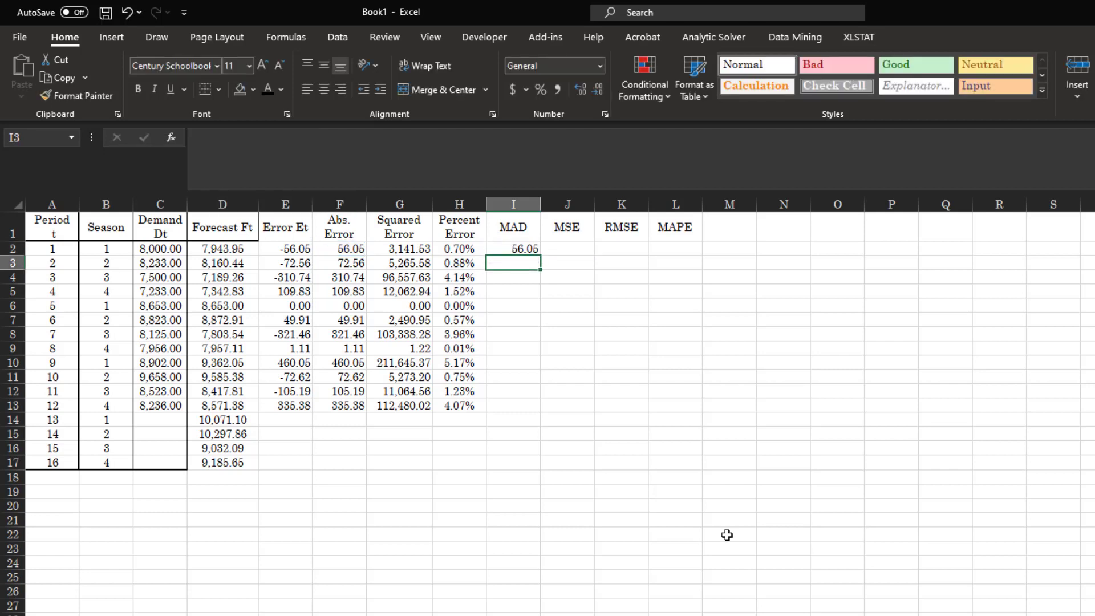
left_click(531, 250)
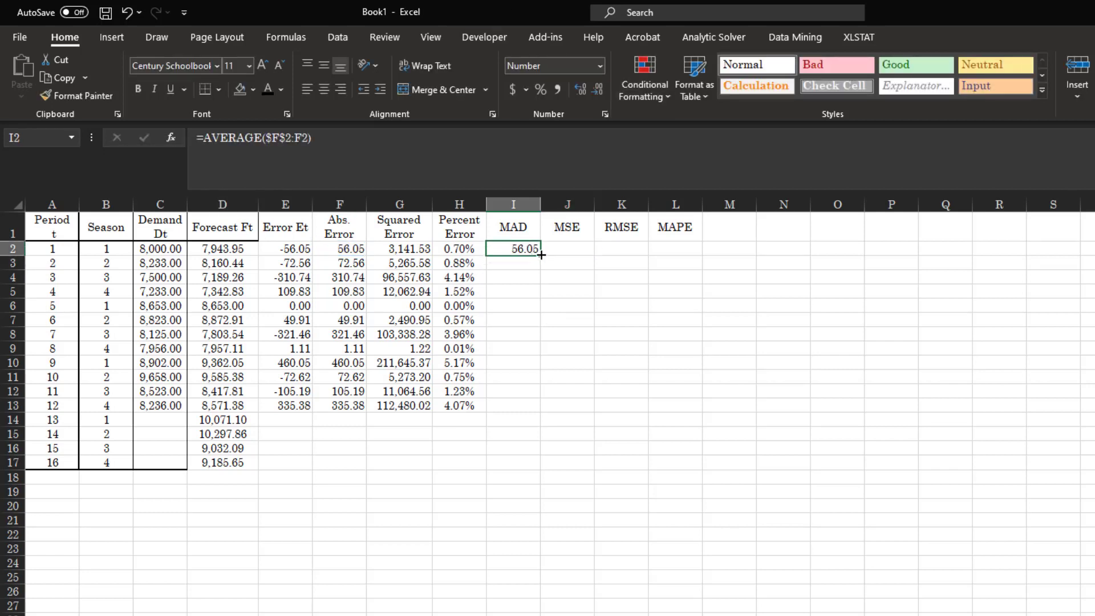
left_click_drag(539, 256, 527, 407)
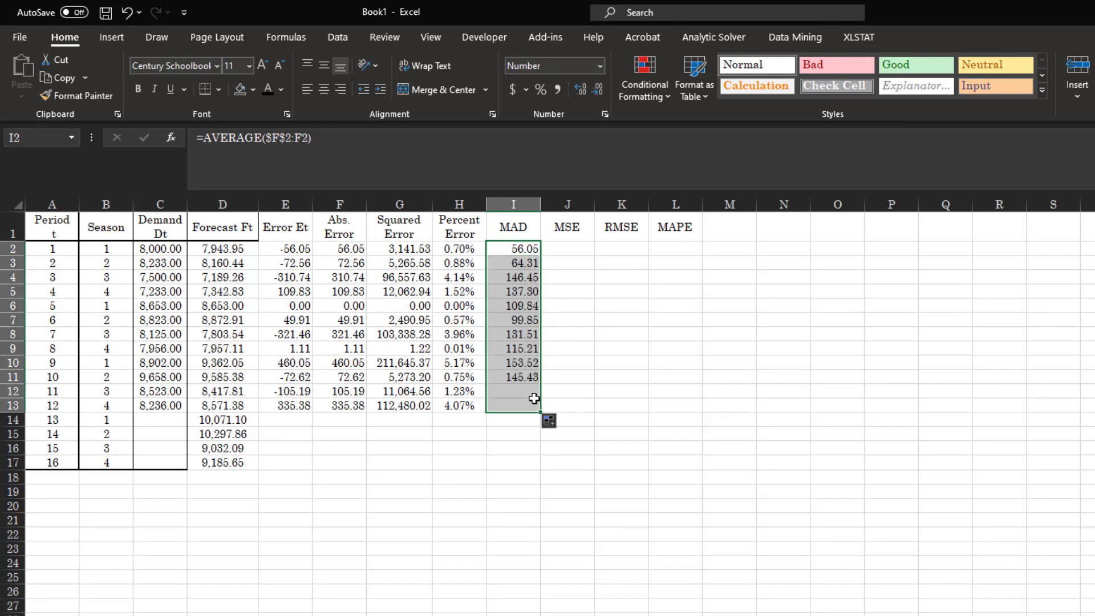
Step: Examine the running MAD formulas in column I to check which absolute error cells each one averages, through I13
left_click(522, 261)
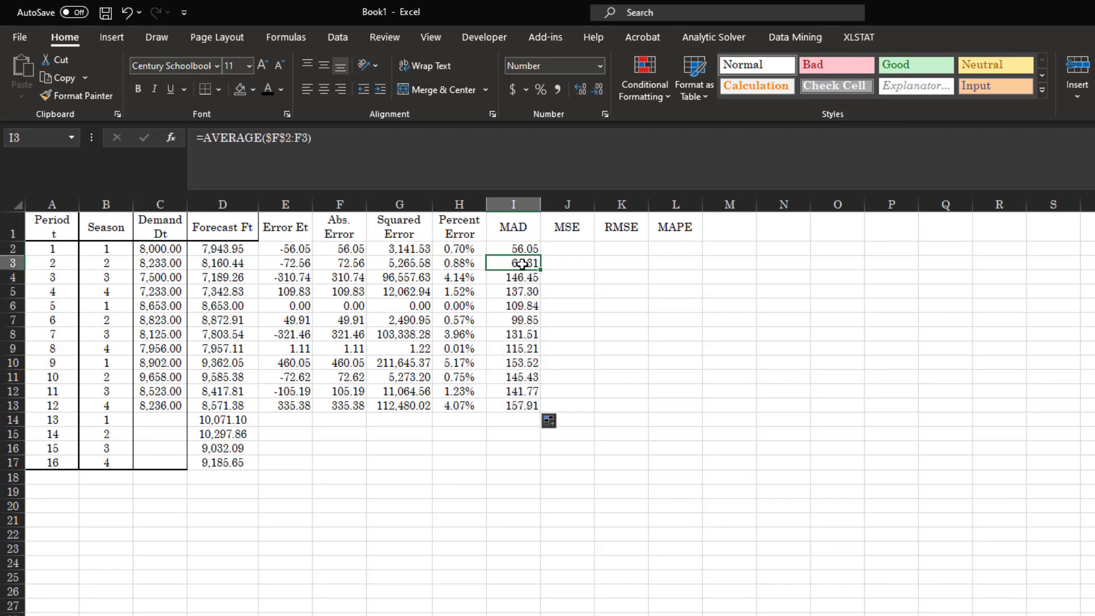
double_click(522, 262)
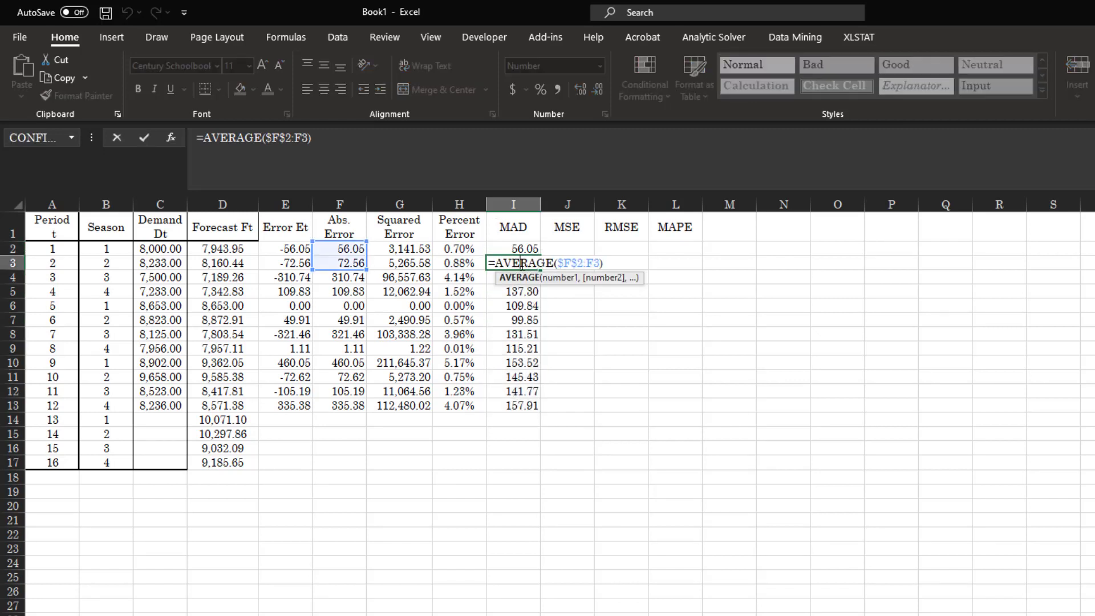
left_click(521, 277)
double_click(520, 278)
key("Escape")
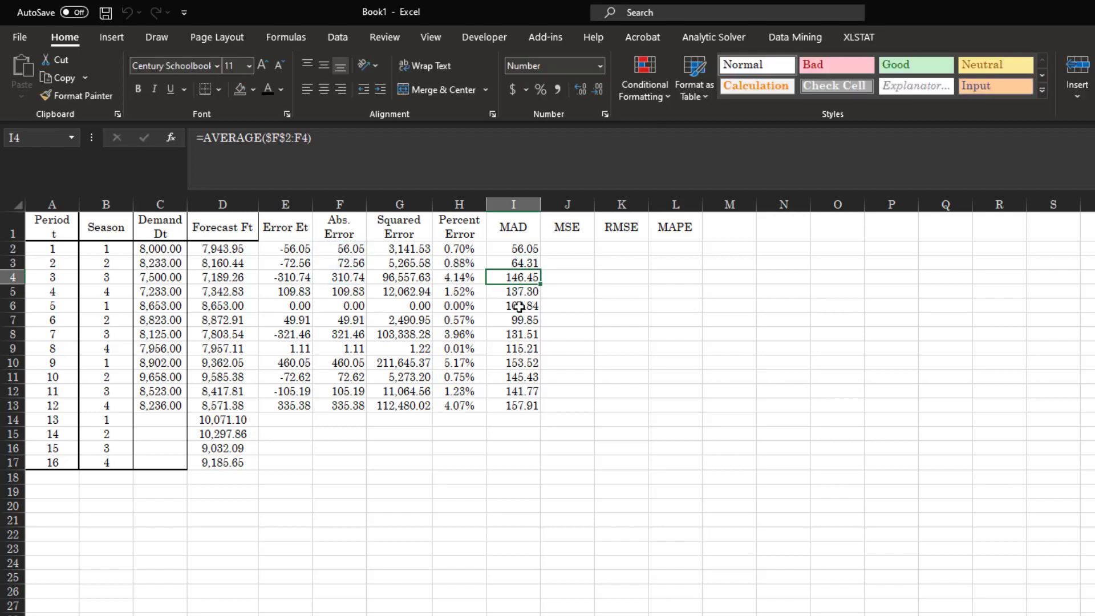
left_click(520, 292)
double_click(521, 291)
key("Escape")
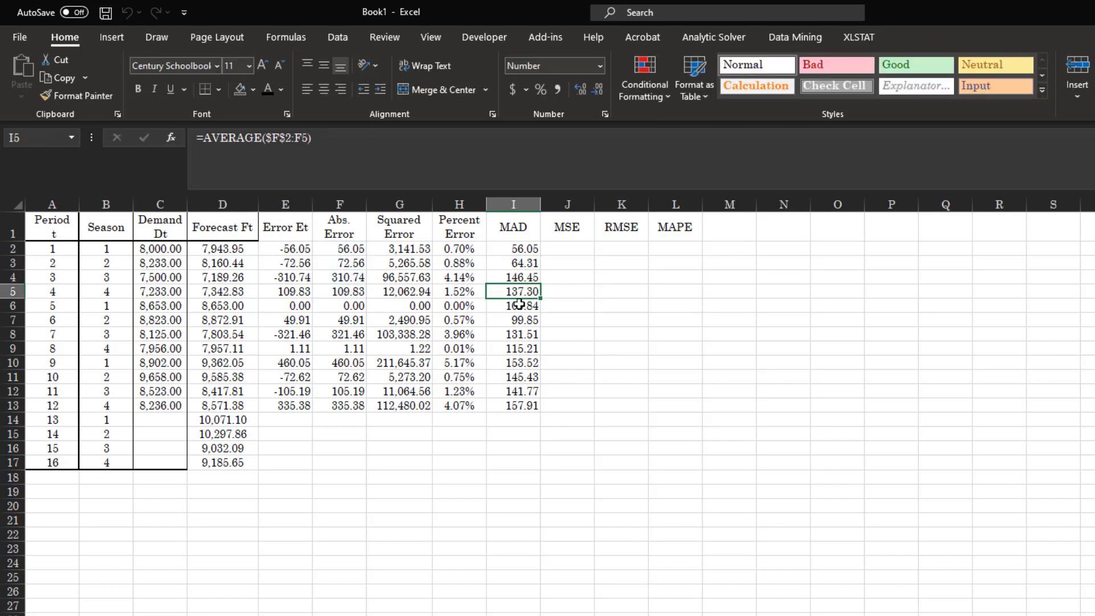
left_click(519, 306)
double_click(519, 305)
key("Escape")
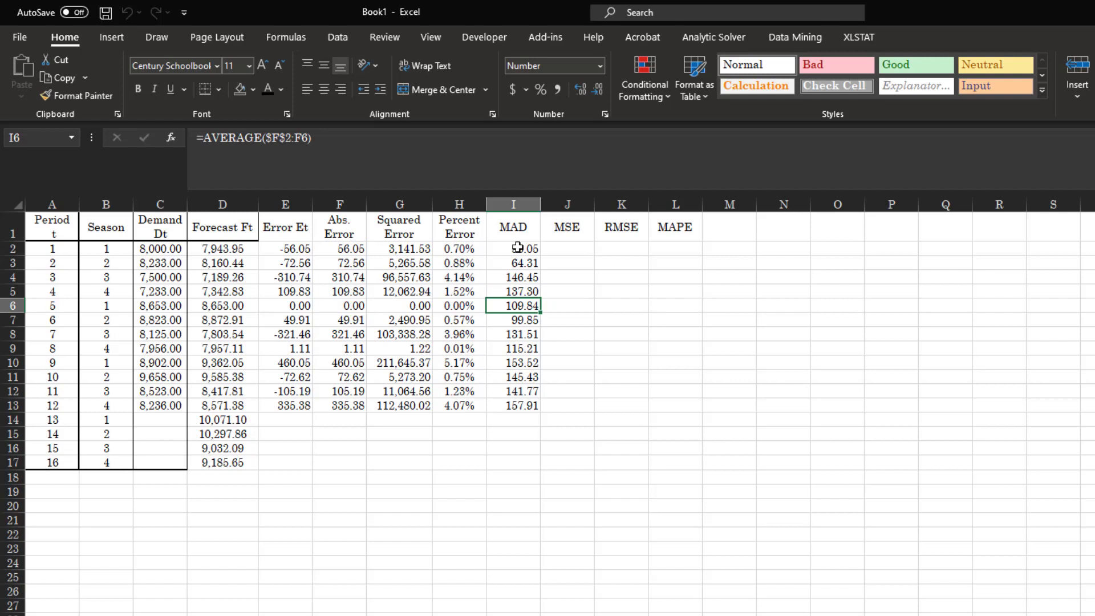
double_click(517, 247)
key("Escape")
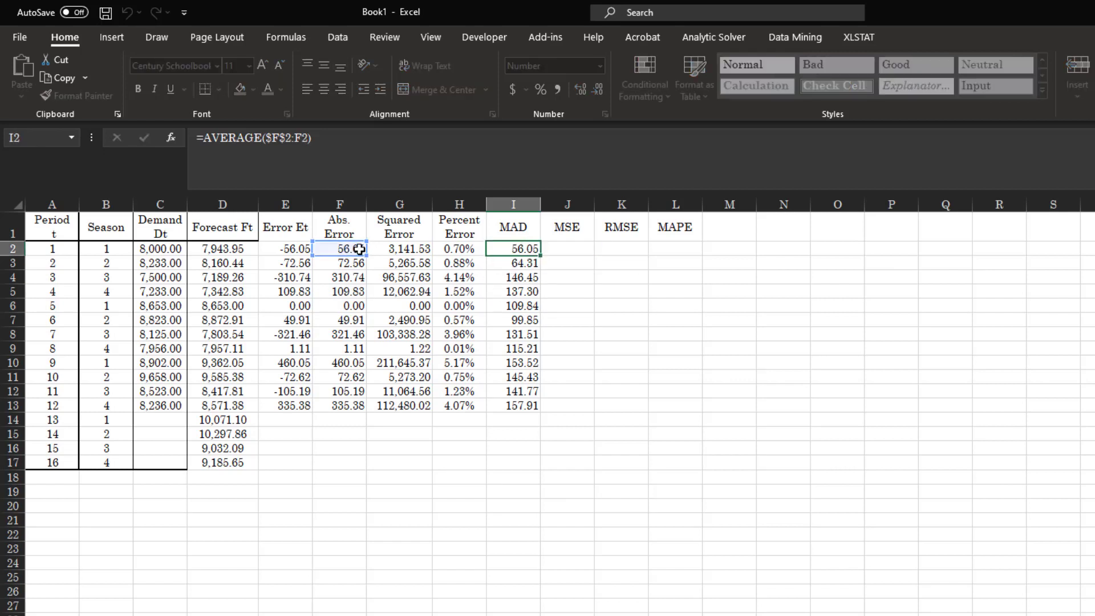
left_click(519, 262)
double_click(519, 263)
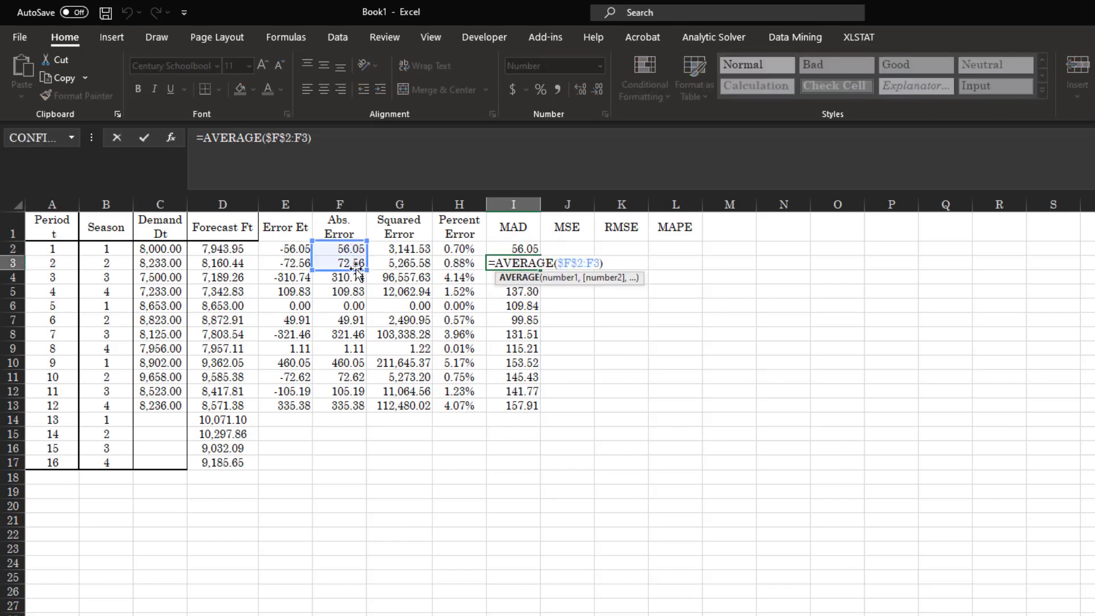
key("Escape")
double_click(524, 405)
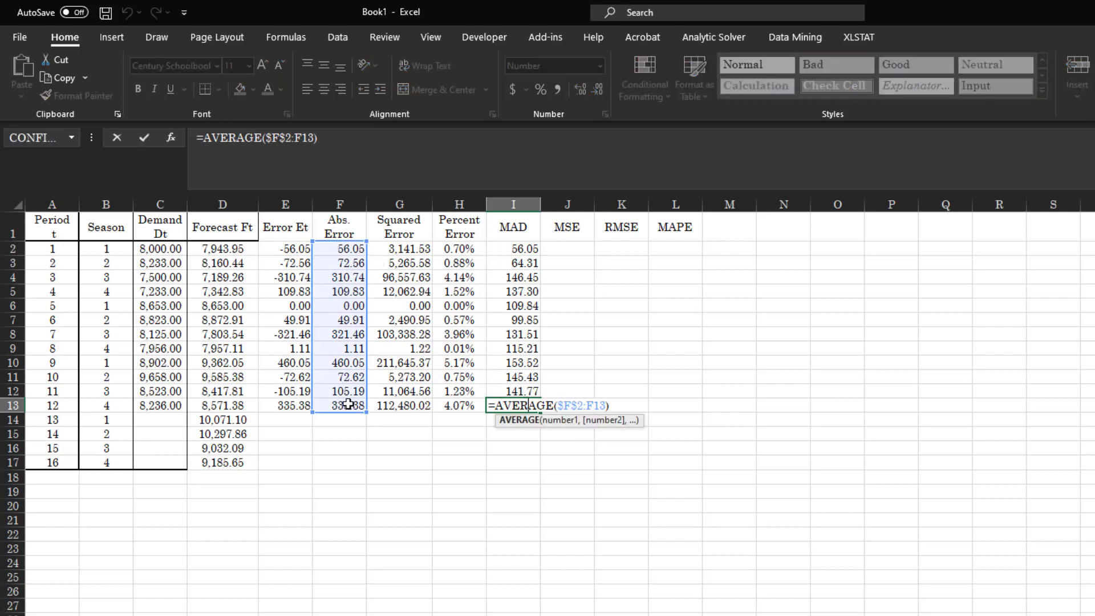
key("Escape")
Step: Calculate the running MSE in J2 with =AVERAGE($G$2:G2) and fill the formula down to J13
left_click(579, 246)
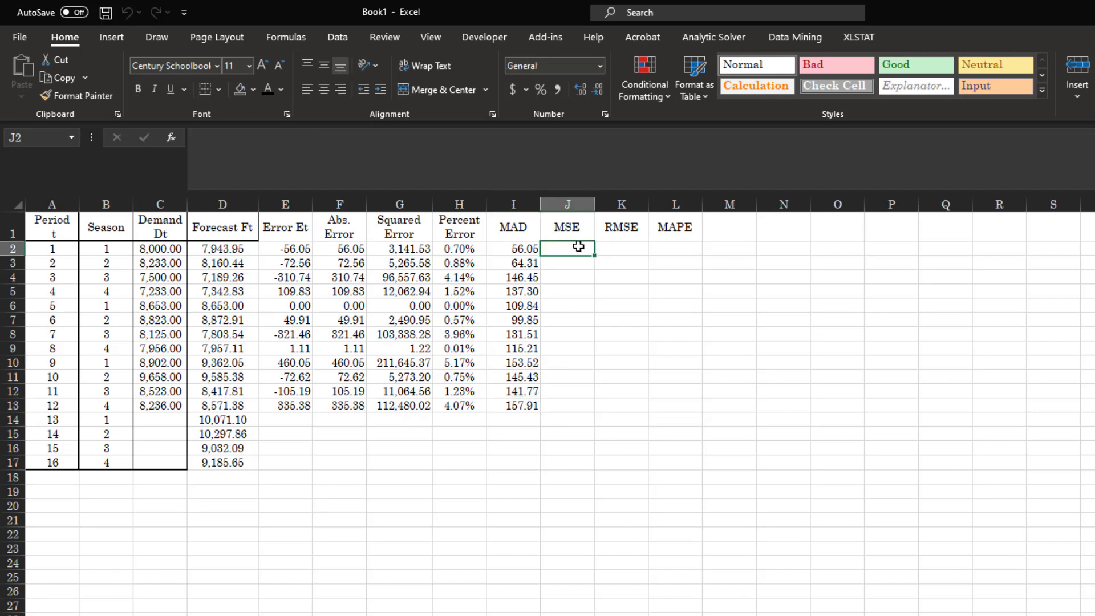
type("=av")
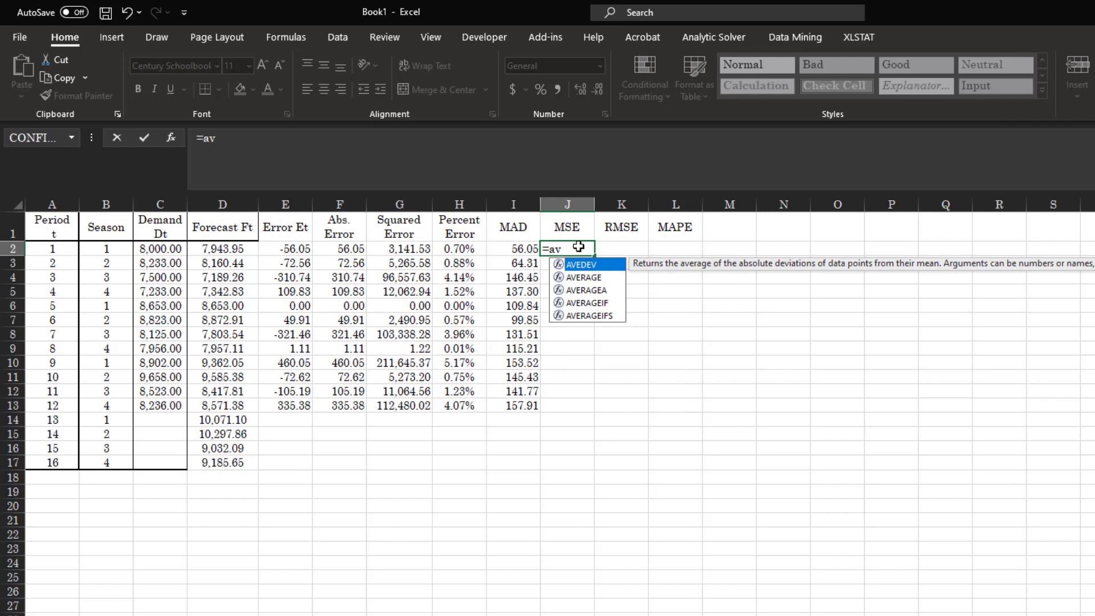
key("Down")
key("Tab")
left_click(407, 248)
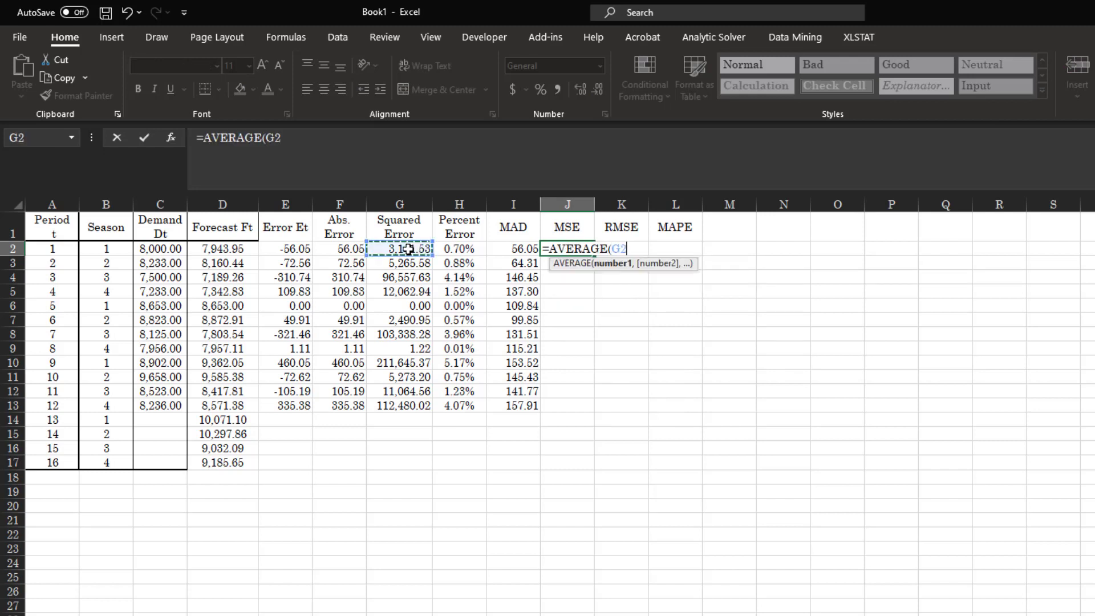
left_click_drag(407, 249, 407, 249)
type(")")
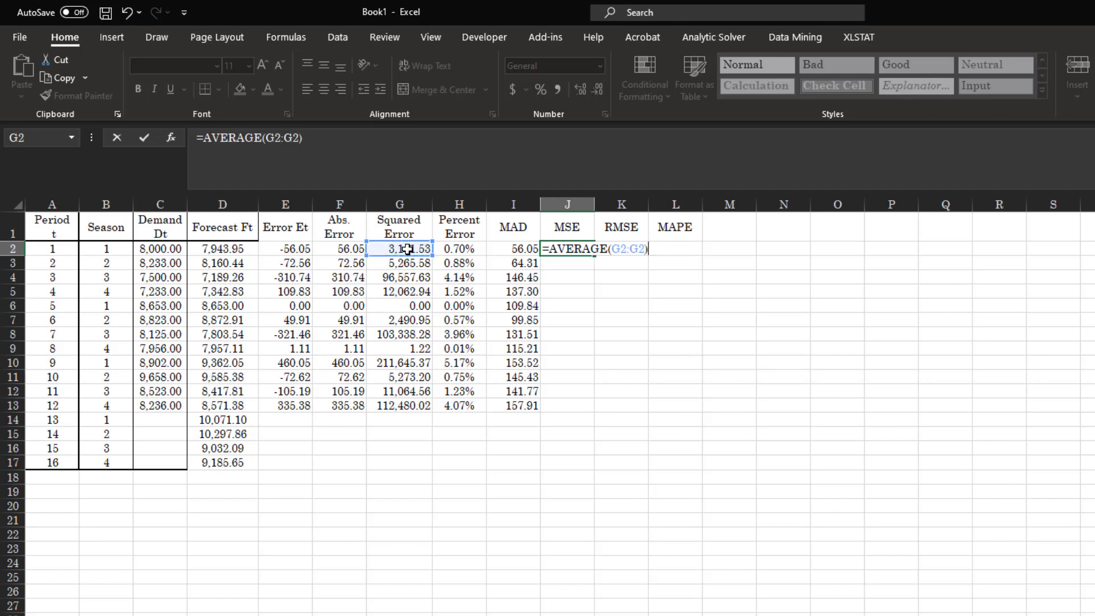
left_click(275, 137)
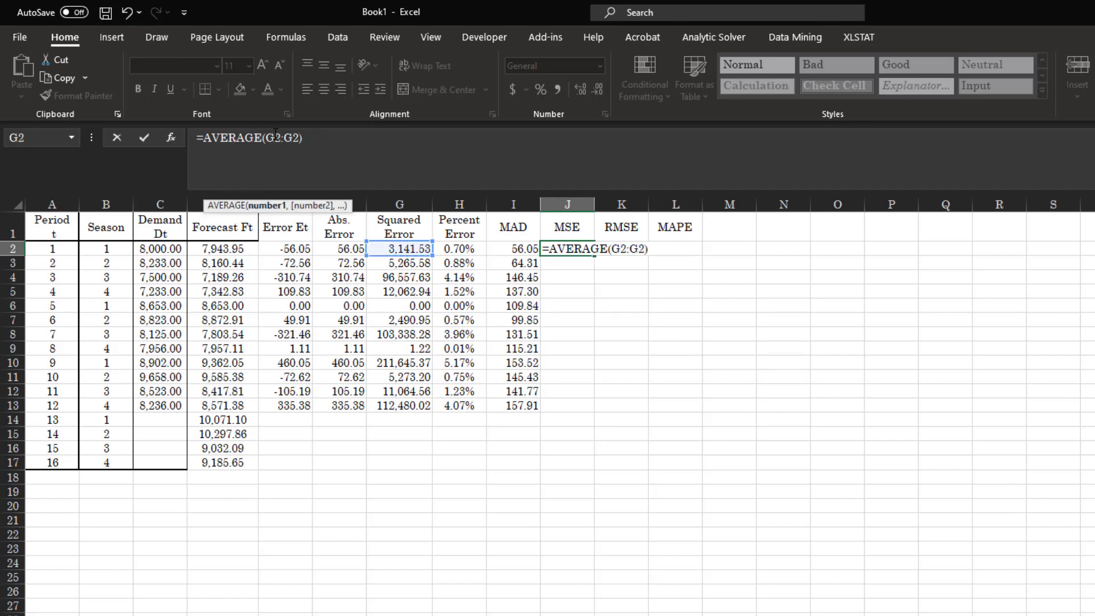
key("Return")
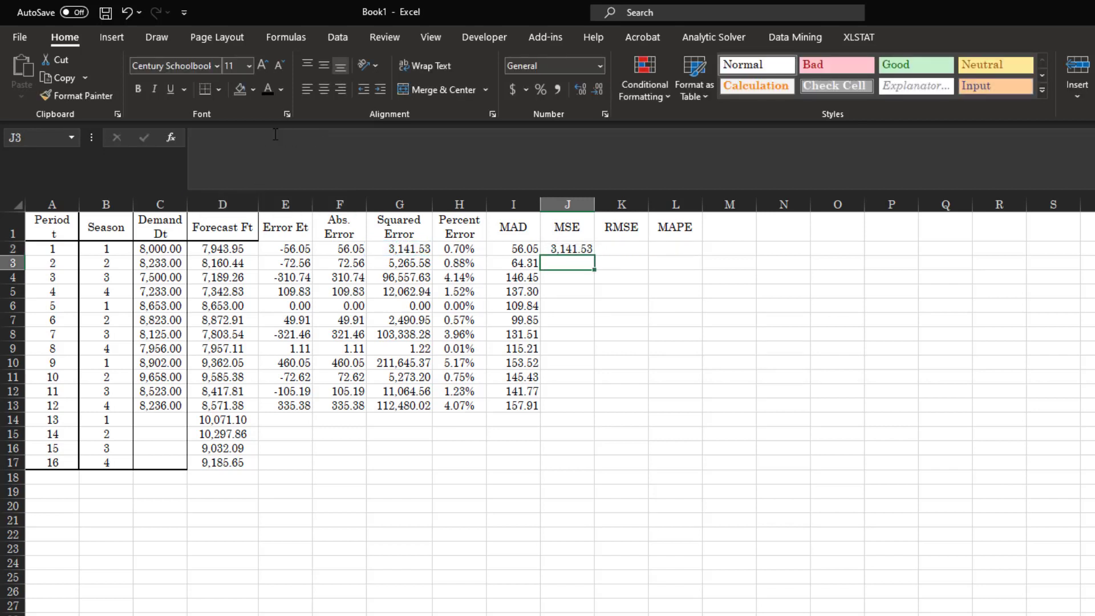
left_click(585, 248)
left_click_drag(594, 255, 577, 416)
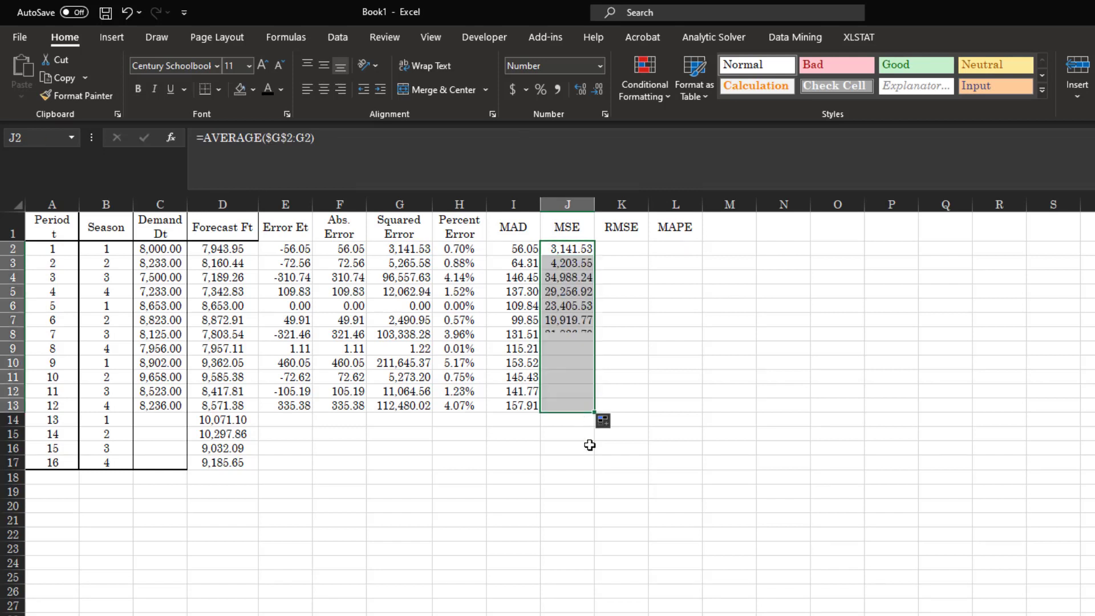
left_click(569, 405)
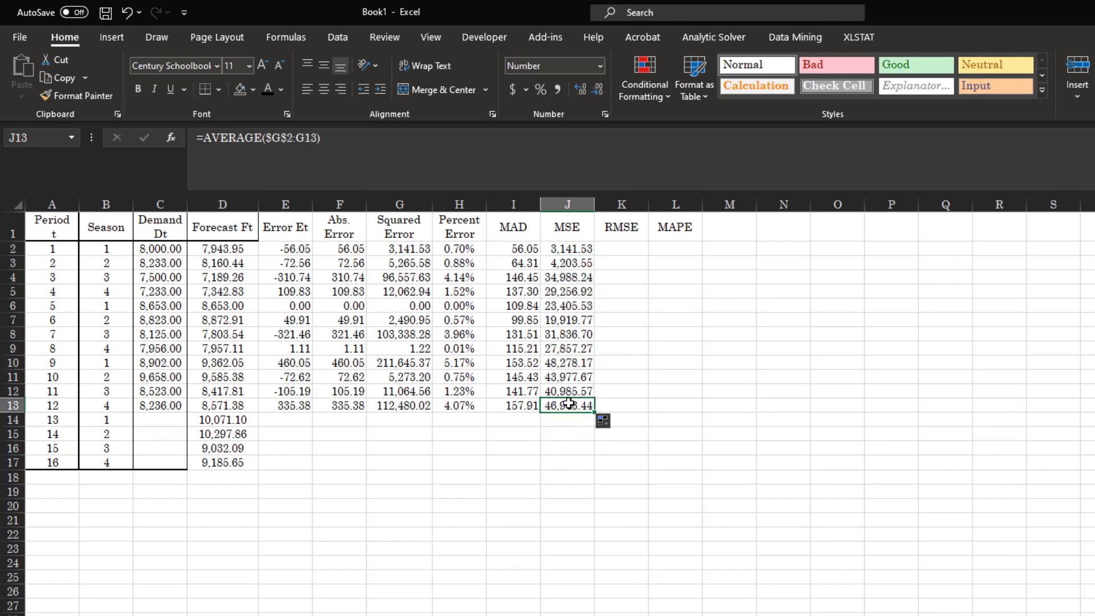
Step: Calculate the RMSE in K2 with =SQRT(J2) and fill the formula down to K13
left_click(620, 250)
type("=sqrt(")
key("Left")
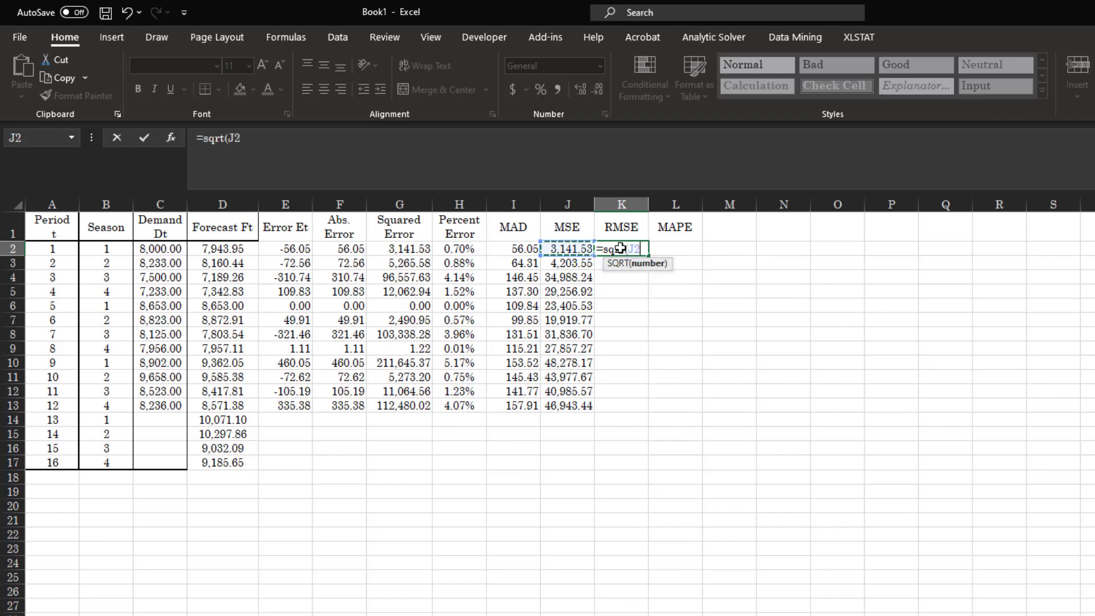
type(")")
key("Return")
left_click(620, 249)
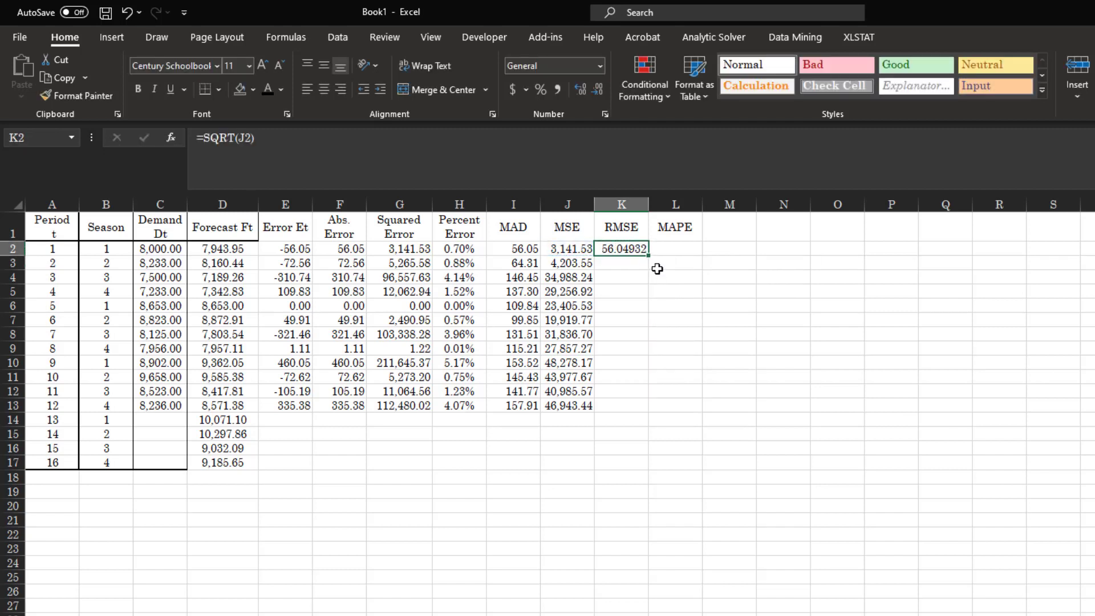
left_click_drag(649, 256, 617, 408)
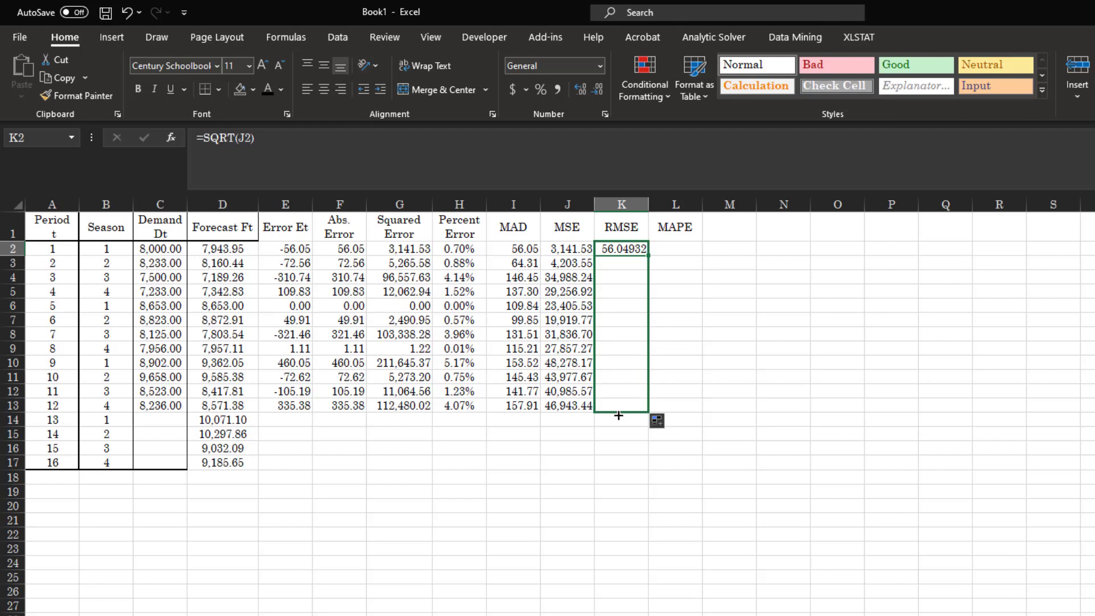
Step: Copy the number formatting of J2 onto the RMSE values in K2:K13
left_click(575, 255)
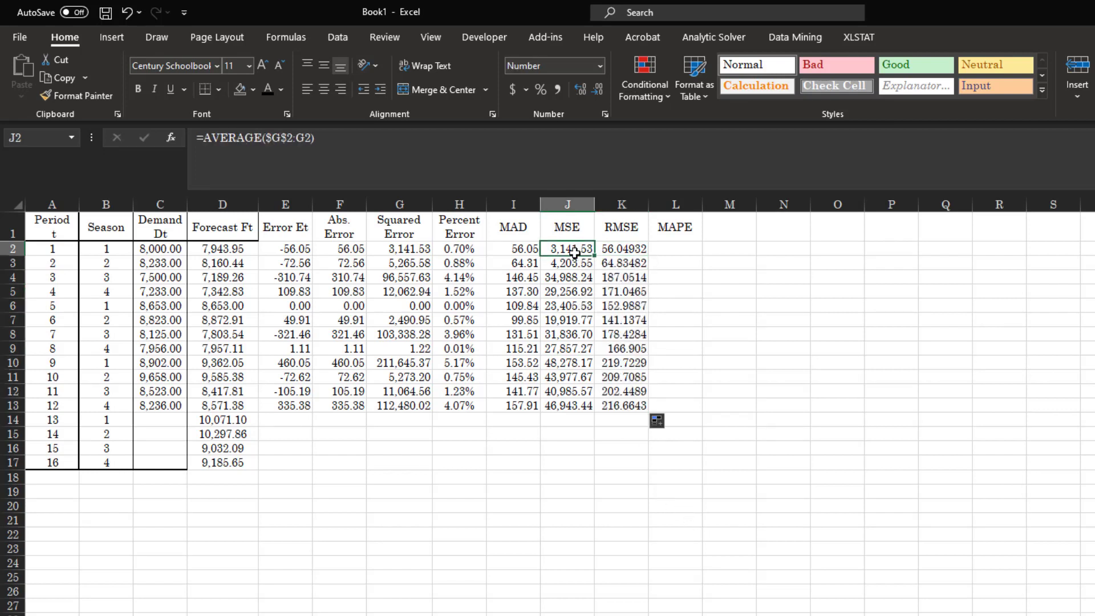
left_click(72, 92)
mouse_move(606, 254)
left_mouse_down()
mouse_move(616, 261)
mouse_move(628, 406)
left_mouse_up()
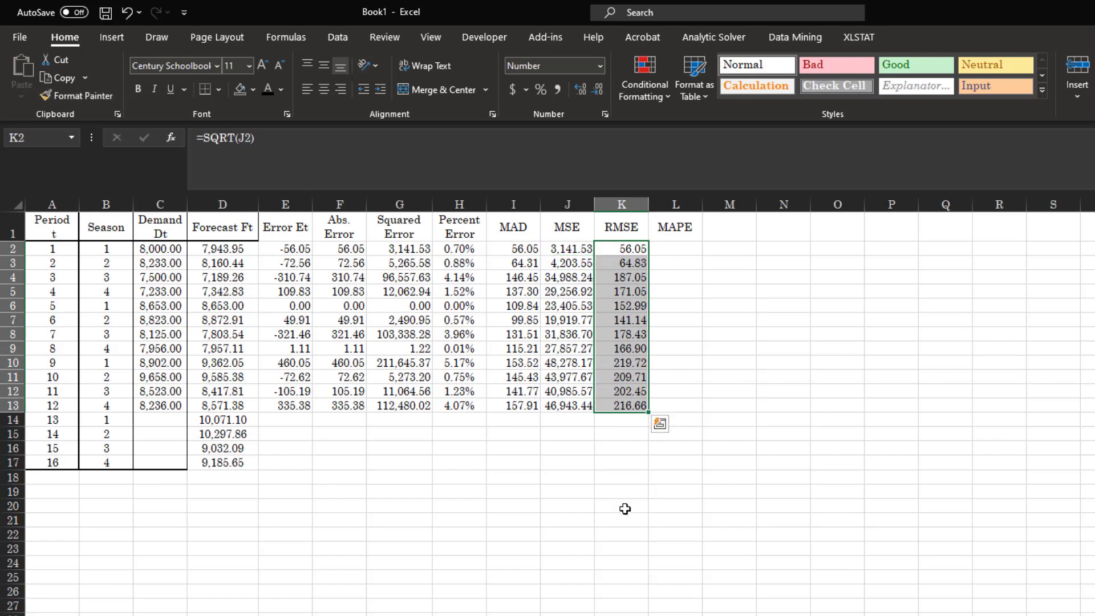
Step: Calculate the running MAPE in L2 with =AVERAGE($H$2:H2) and fill the formula down to L13
left_click(673, 251)
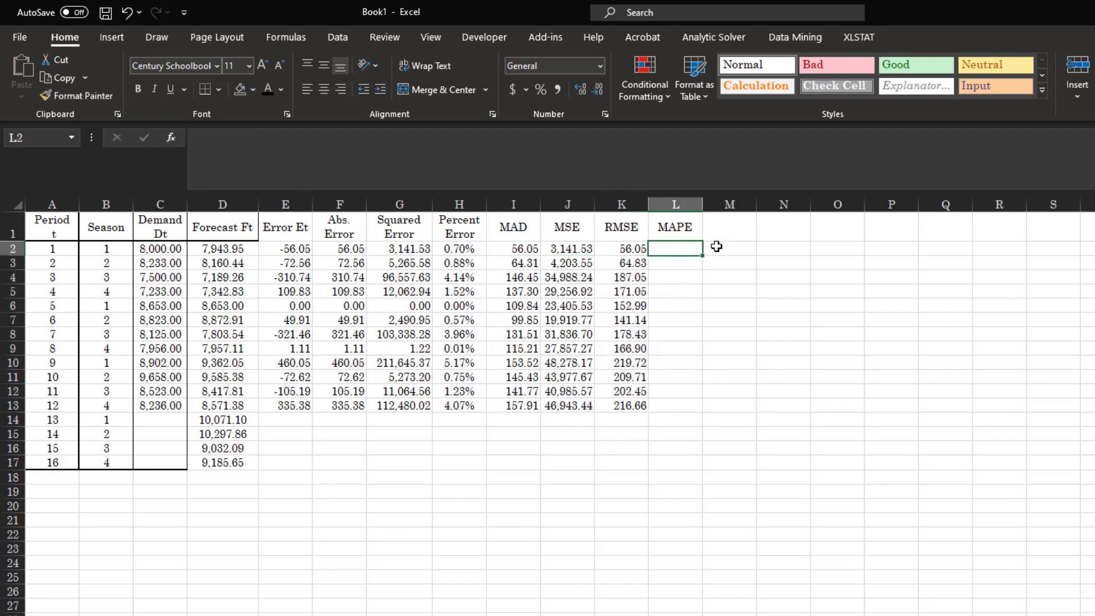
type("=a")
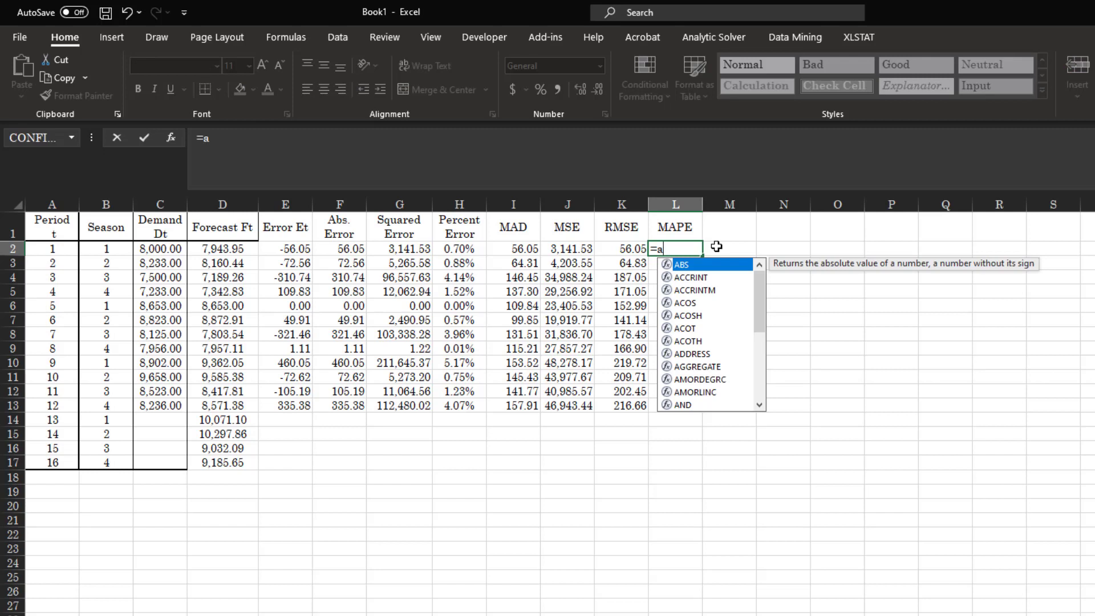
type("verag")
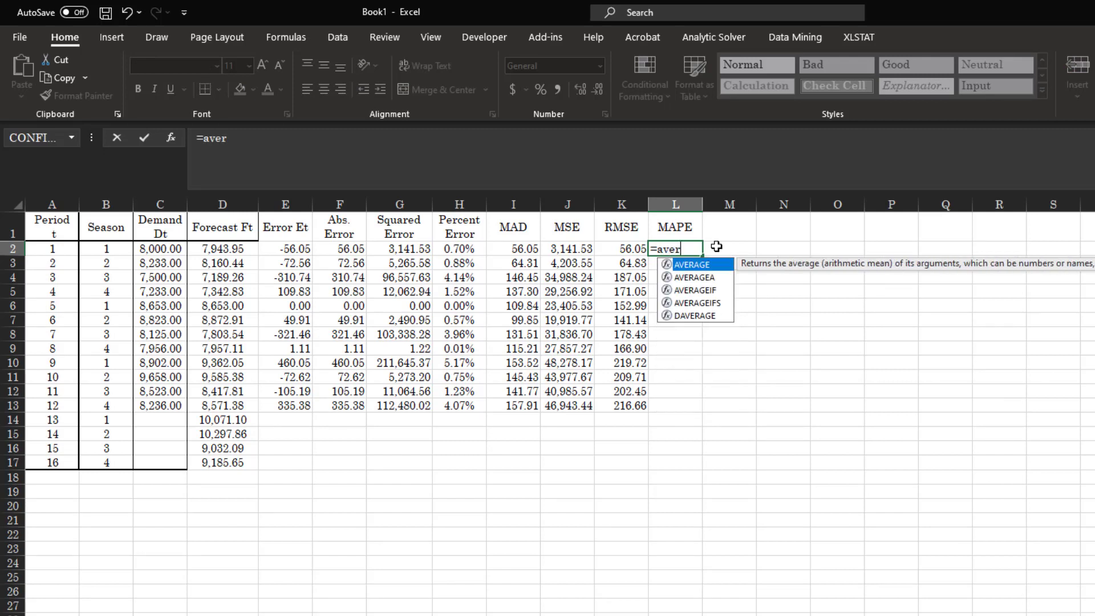
key("Tab")
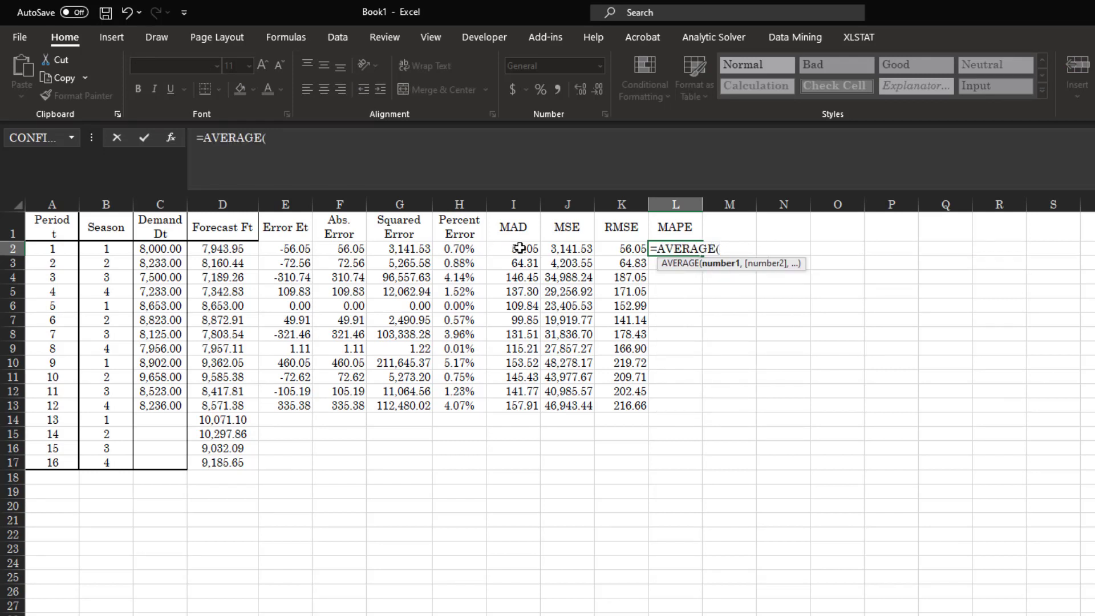
left_click(453, 247)
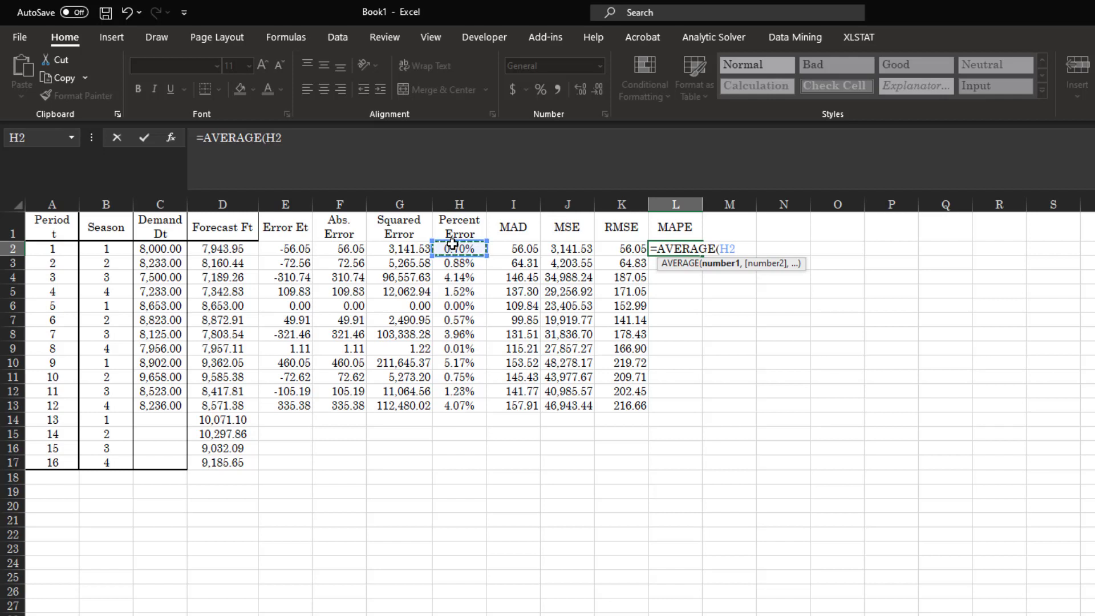
left_click_drag(452, 247, 453, 244)
type(")")
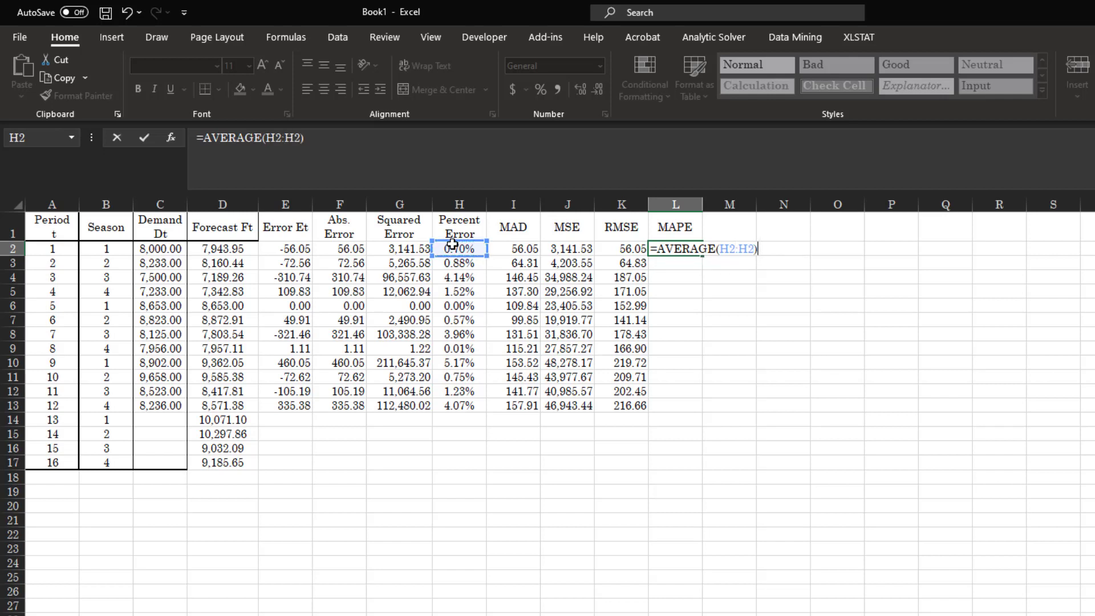
left_click(275, 138)
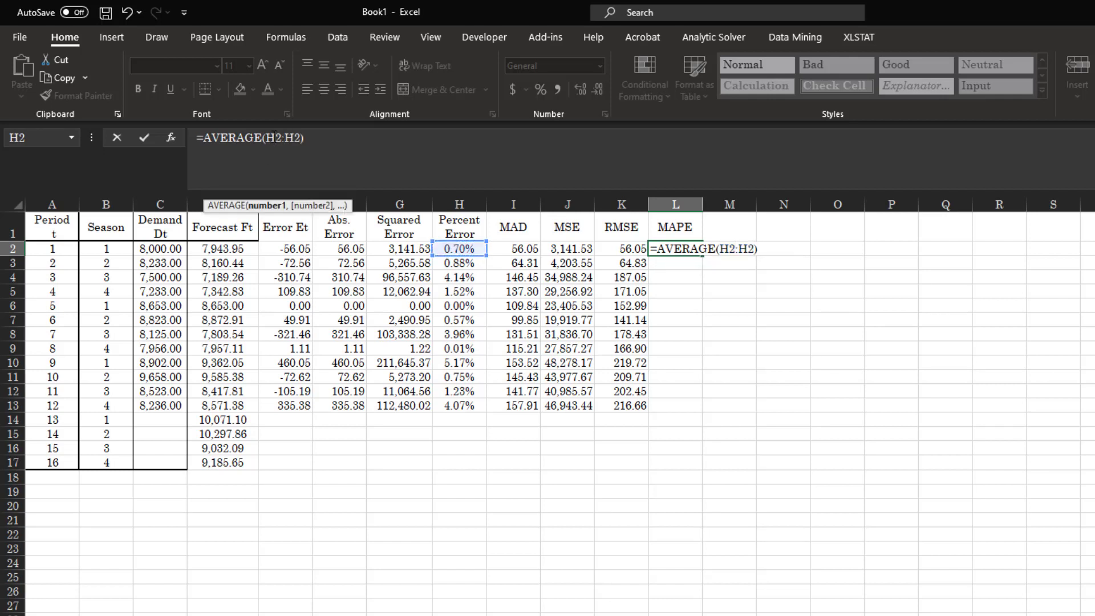
key("Return")
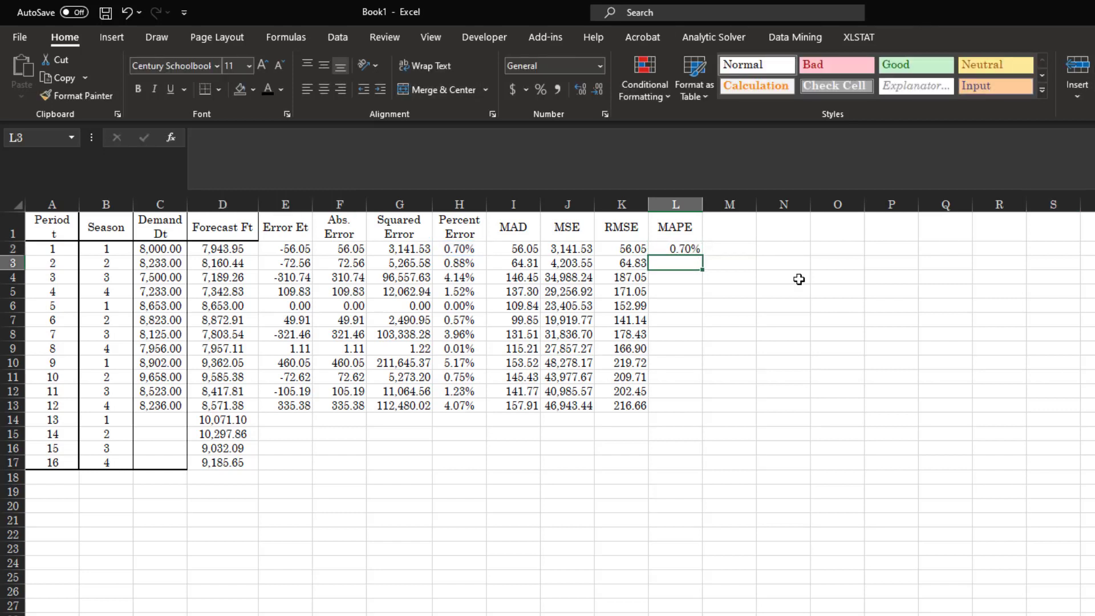
left_click(693, 247)
left_click_drag(702, 255, 702, 410)
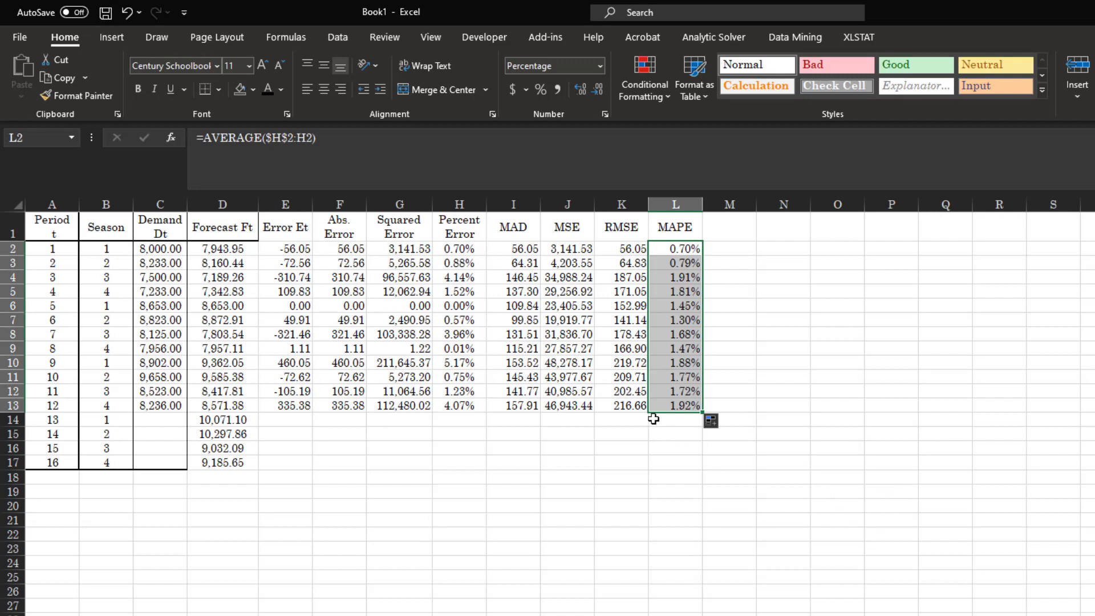
Step: Center the MAD, MSE, RMSE and MAPE values in I2:L13 horizontally
left_click_drag(505, 250, 671, 404)
left_click(324, 89)
left_click(572, 506)
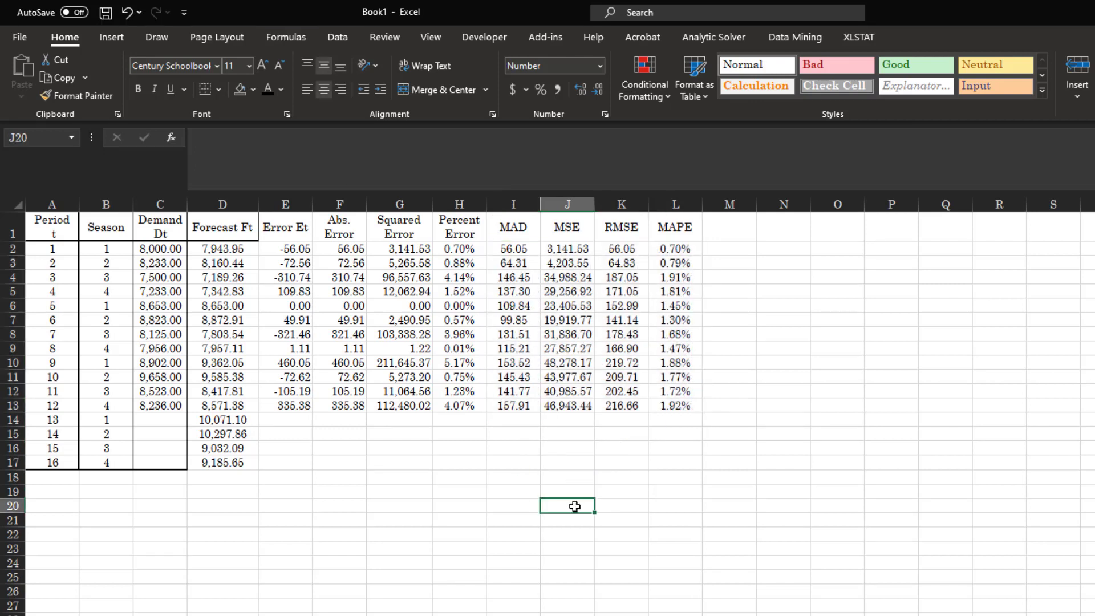
Step: Add the column header Bias in M1, formatted like the neighbouring headers
left_click(736, 228)
type("Bias")
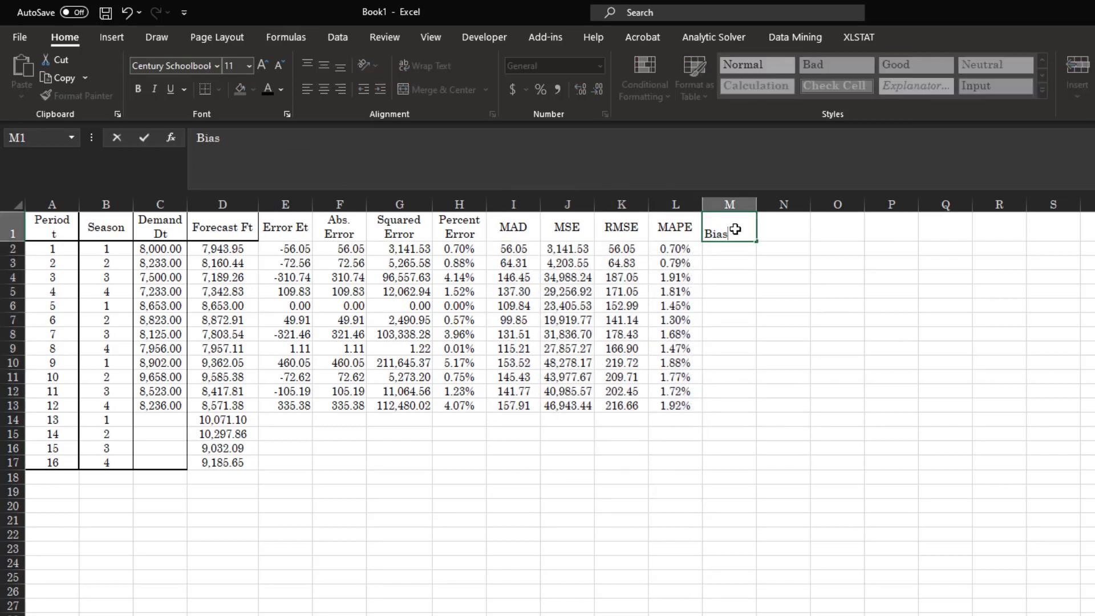
key("Return")
left_click(736, 229)
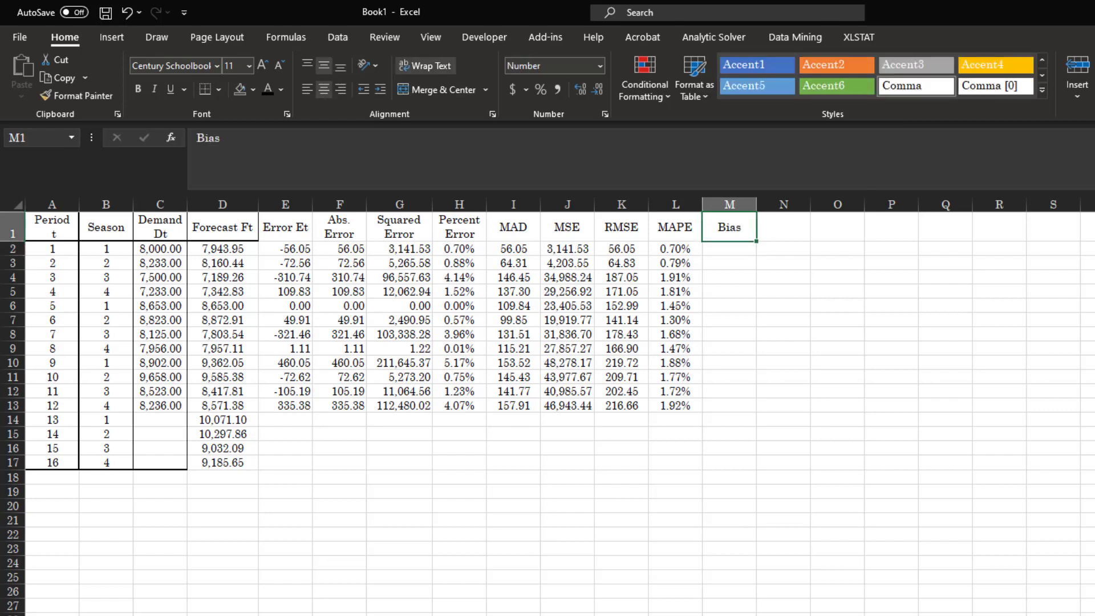
Step: Calculate the first cumulative bias value in M2 with =SUM($E$2:E2), keeping the range start absolute
left_click(731, 249)
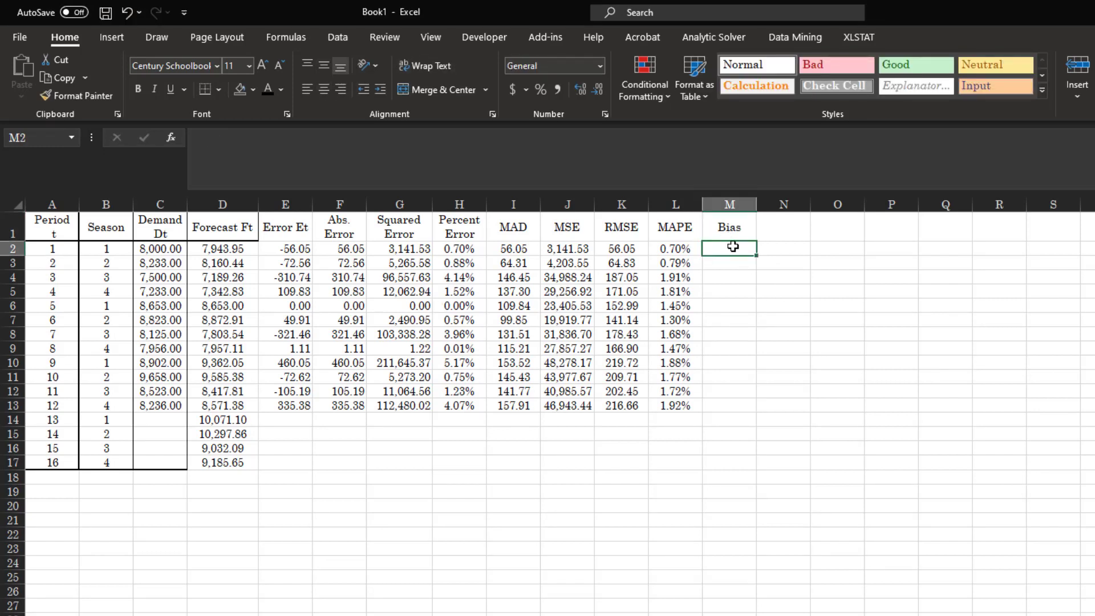
type("=su")
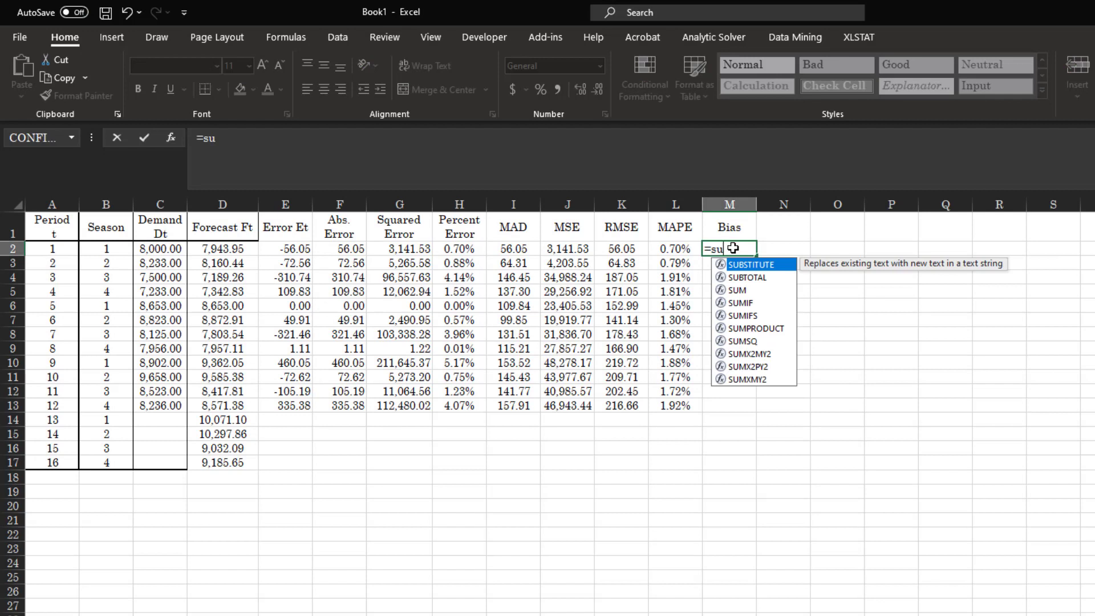
type("m(")
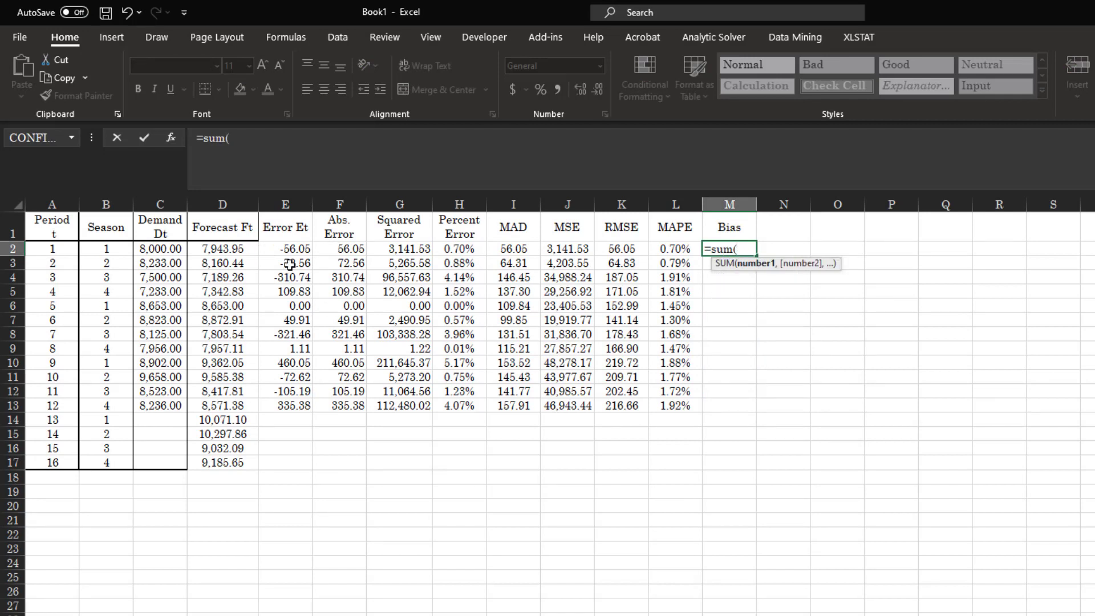
left_click(294, 247)
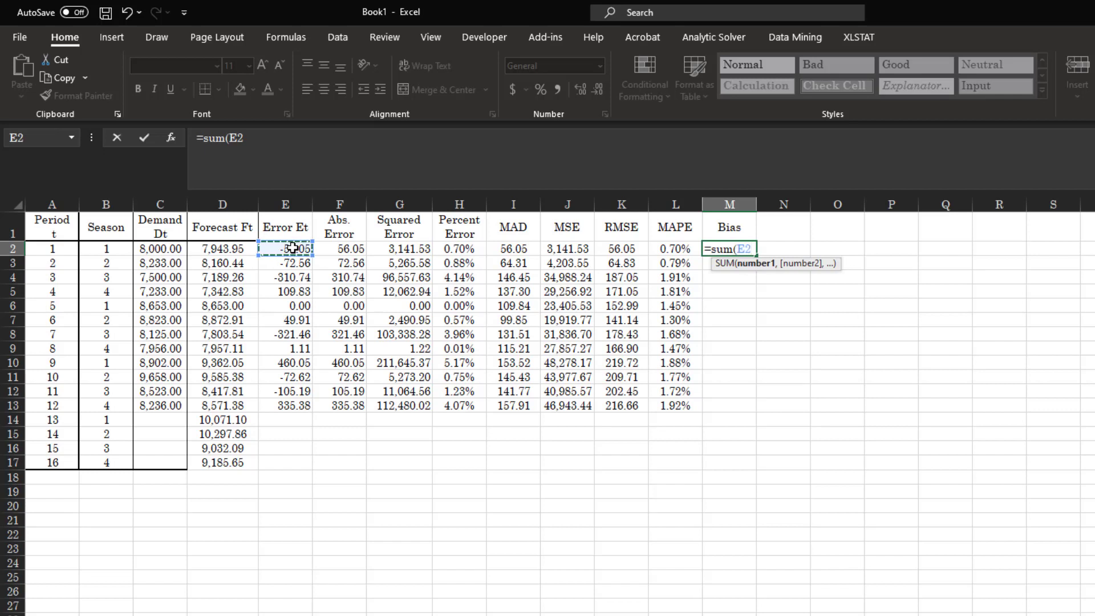
left_click_drag(294, 248, 293, 248)
type(")")
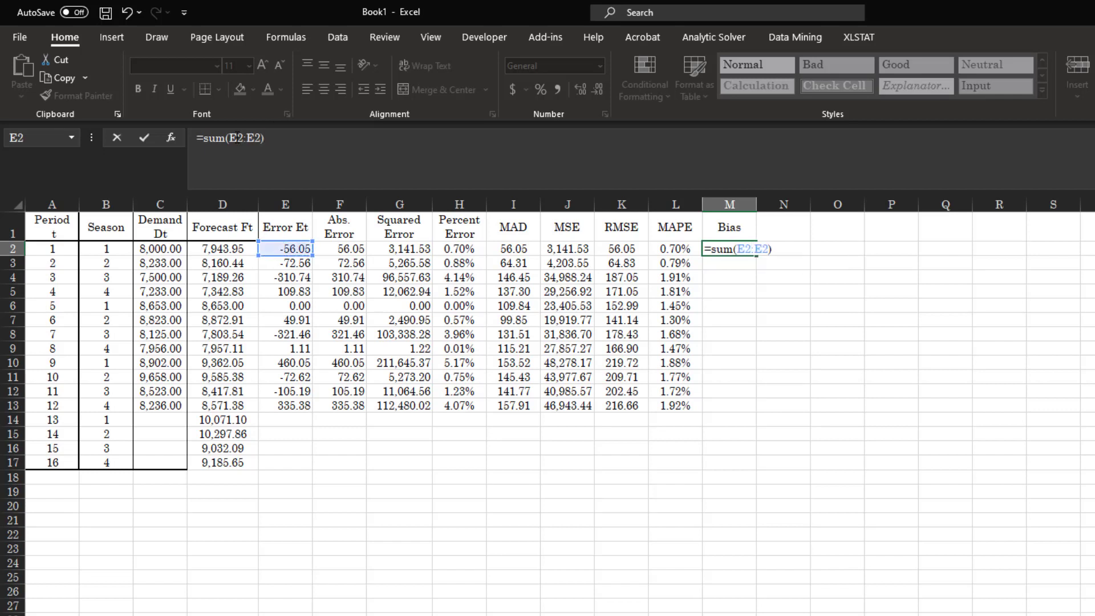
left_click(236, 138)
key("F4")
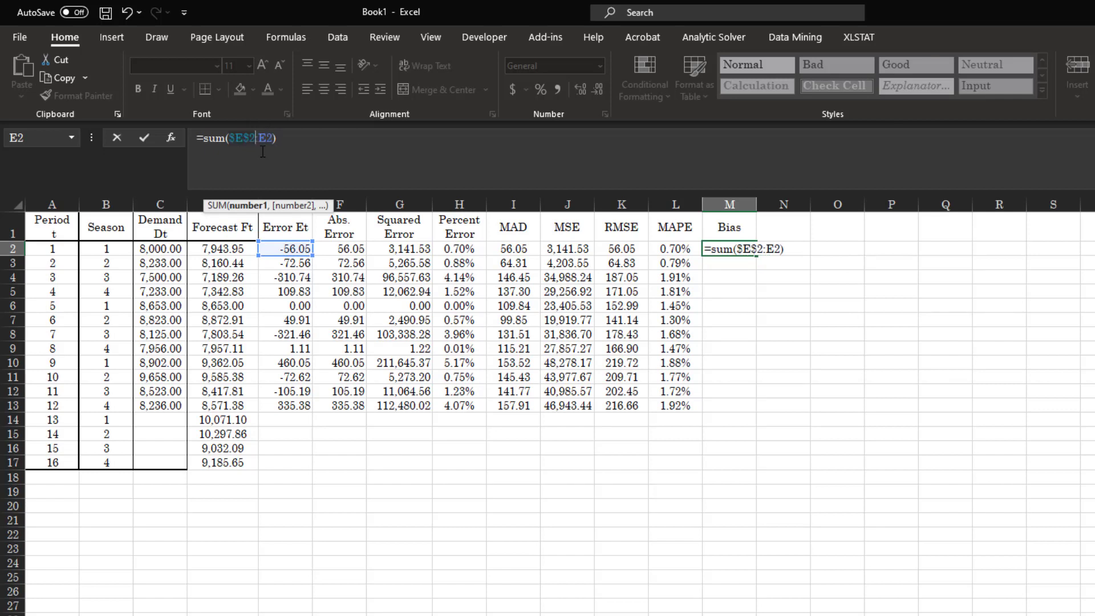
key("Return")
Step: Fill the bias formula from M2 down to M13 and check the cell references in the last row
left_click(741, 246)
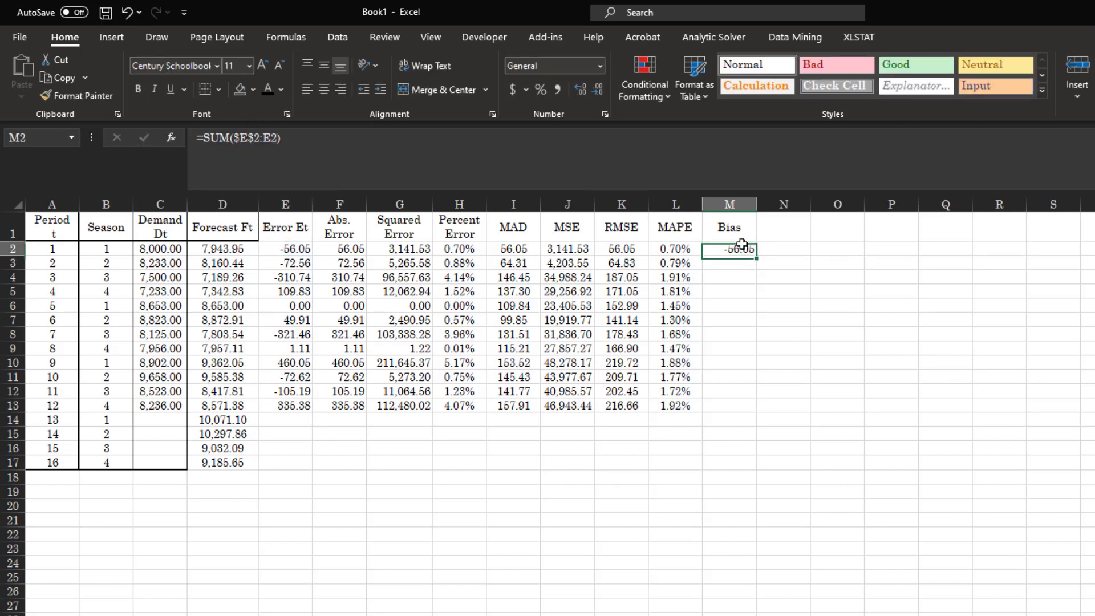
left_click_drag(759, 256, 744, 406)
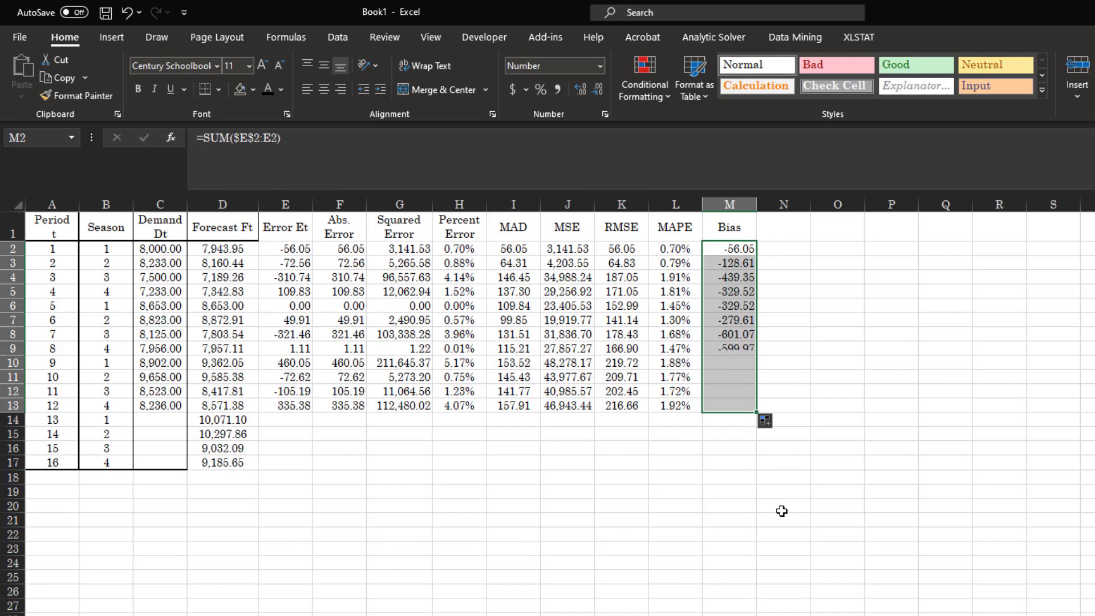
double_click(736, 405)
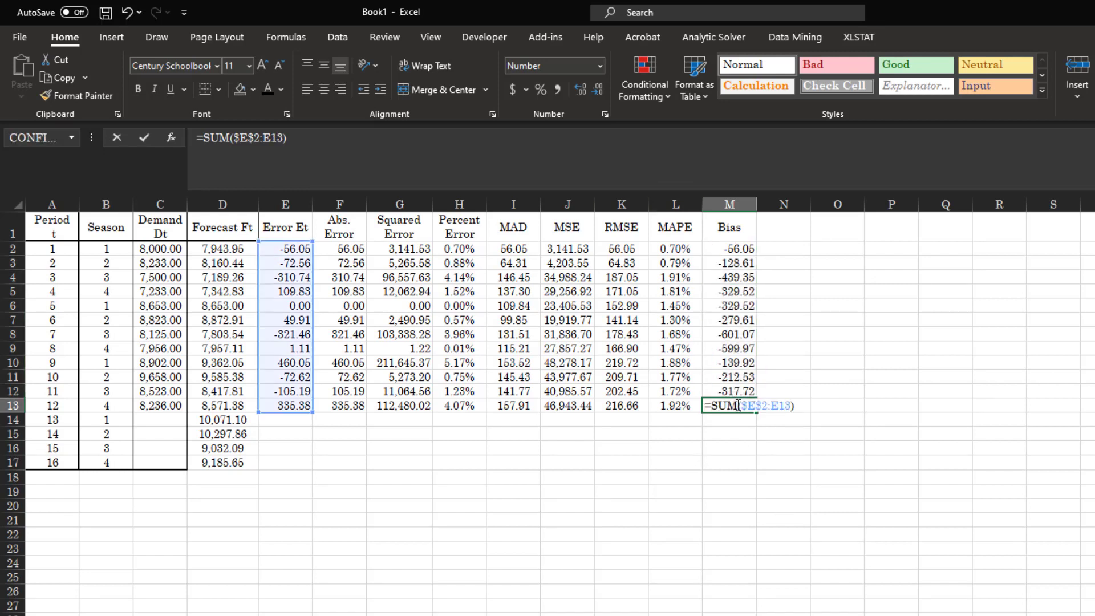
key("Return")
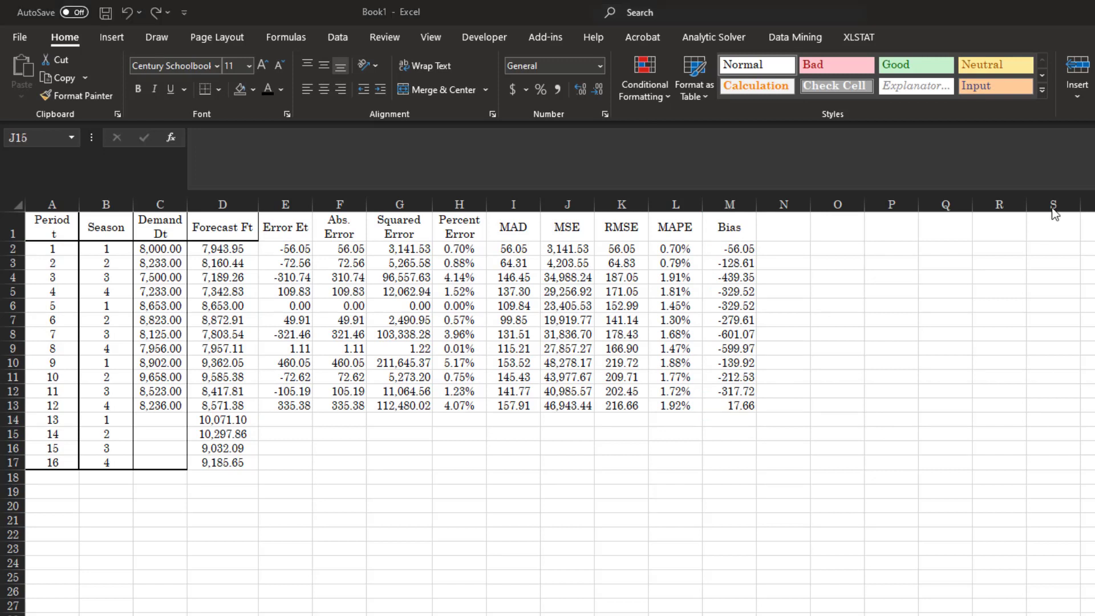
Step: Add the column header TS in N1
left_click(792, 223)
type("TS")
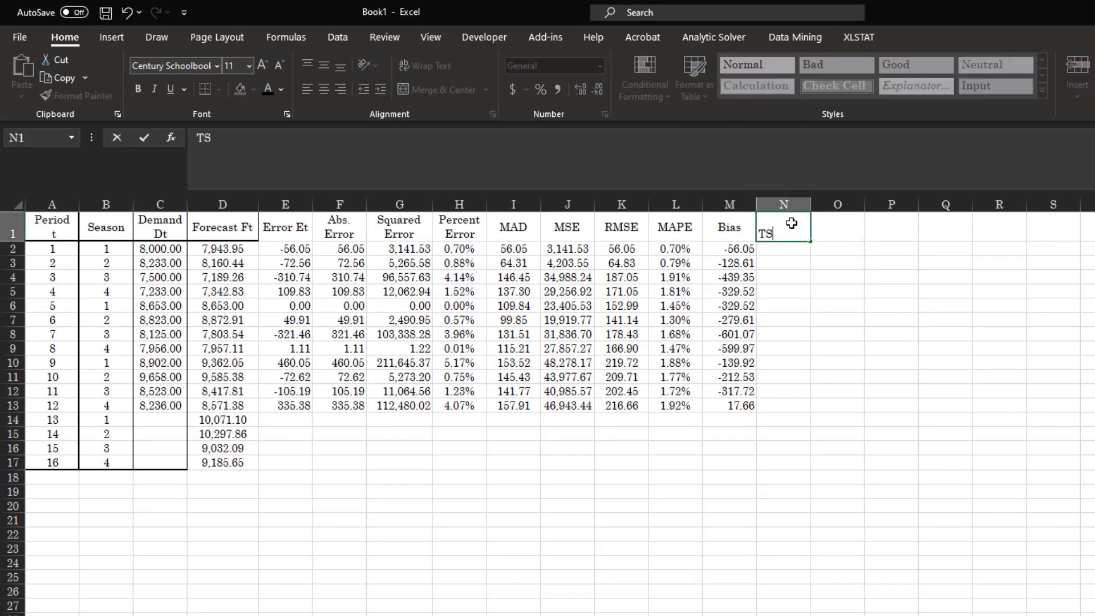
key("Return")
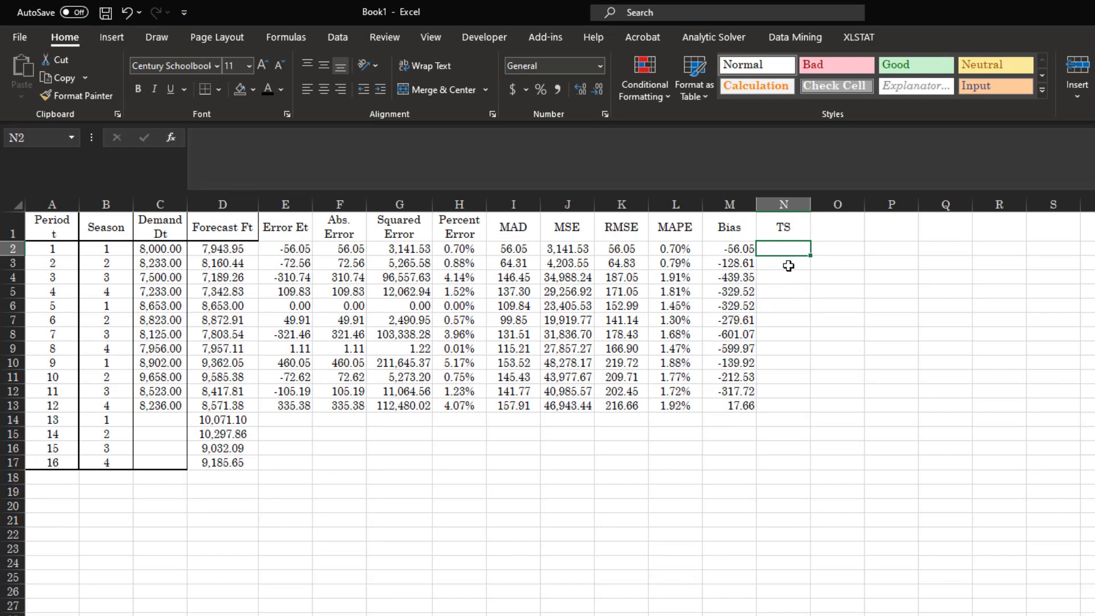
Step: Calculate TS in N2 as bias divided by MAD with =M2/I2 and fill the formula down to N13
type("=M2/")
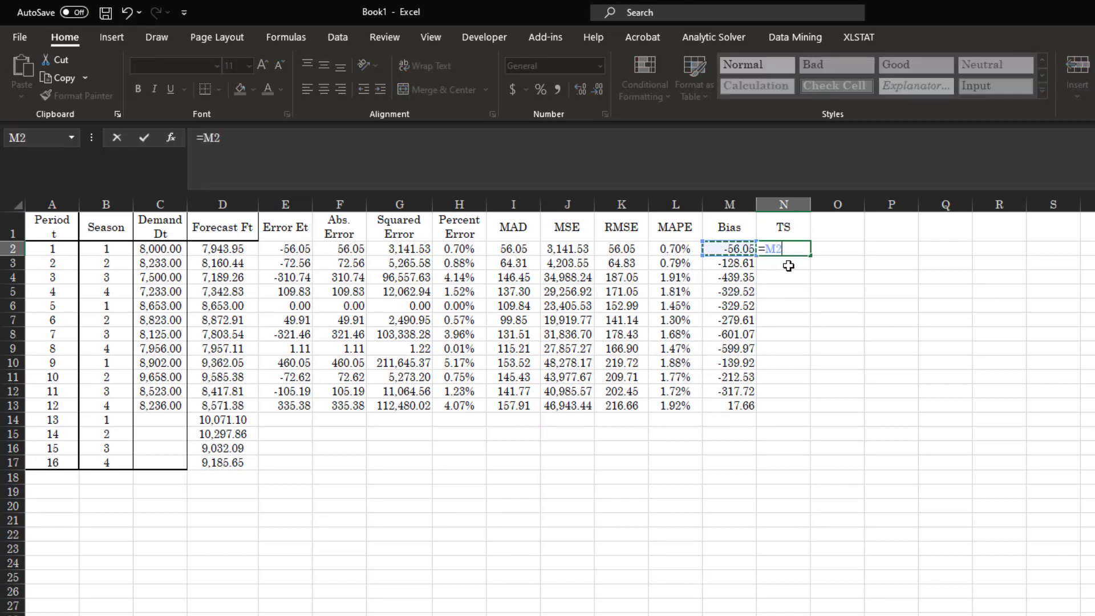
left_click(506, 248)
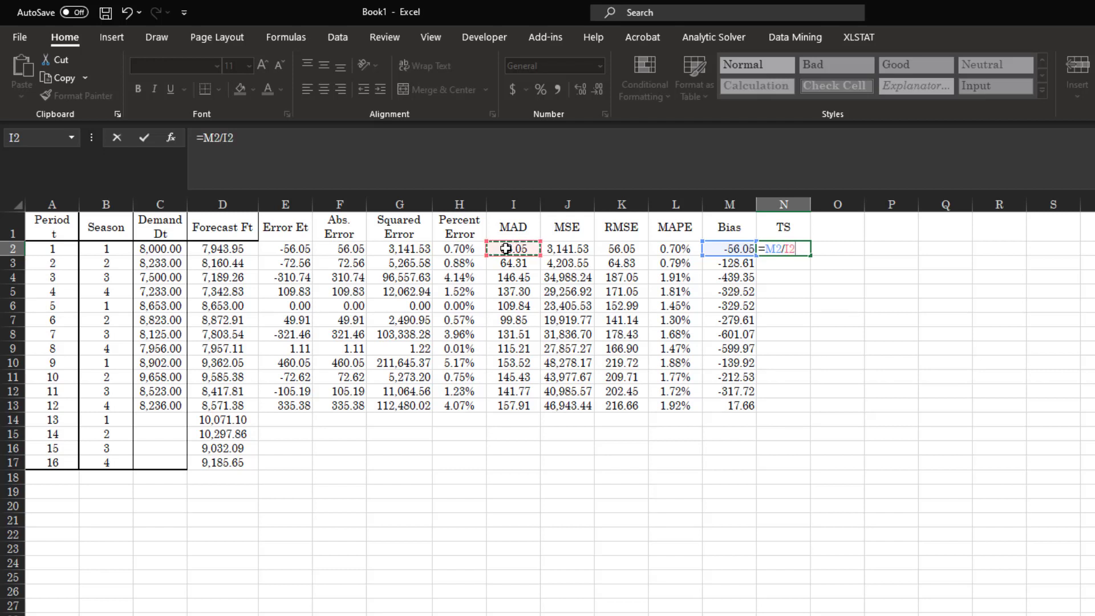
key("Return")
left_click(807, 247)
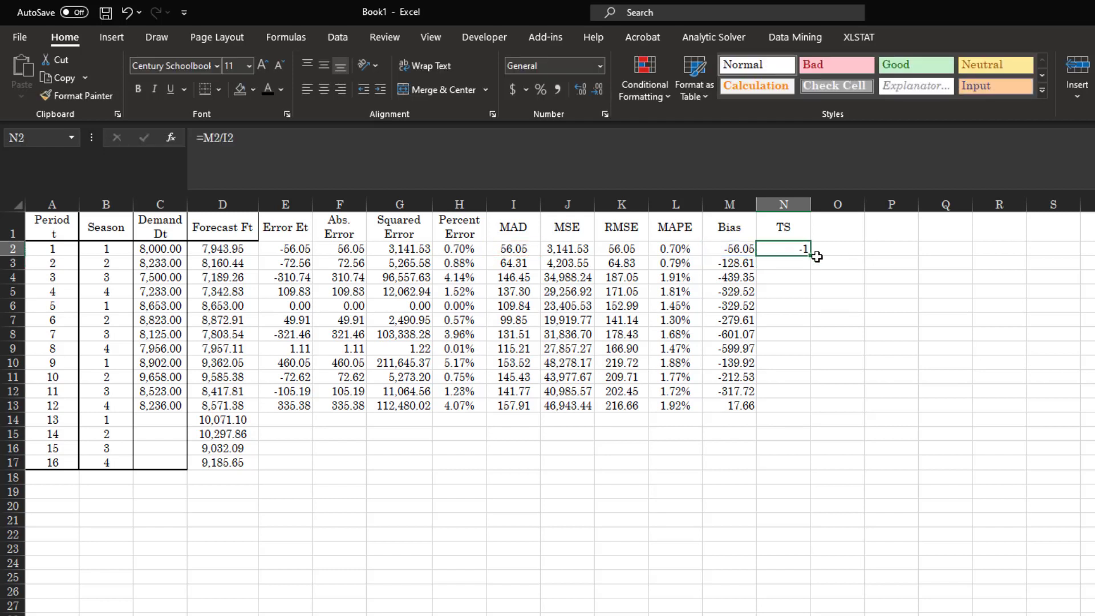
left_click_drag(811, 254, 802, 416)
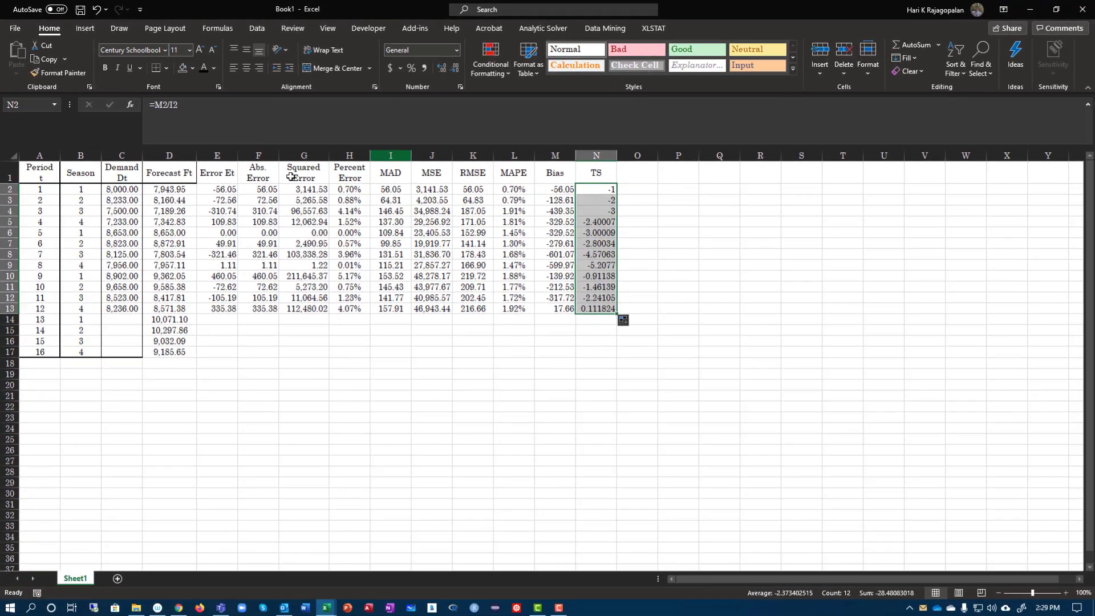
Step: Copy the number formatting of M2 onto the TS values in N2:N13
left_click_drag(227, 189, 473, 308)
left_click_drag(559, 190, 559, 309)
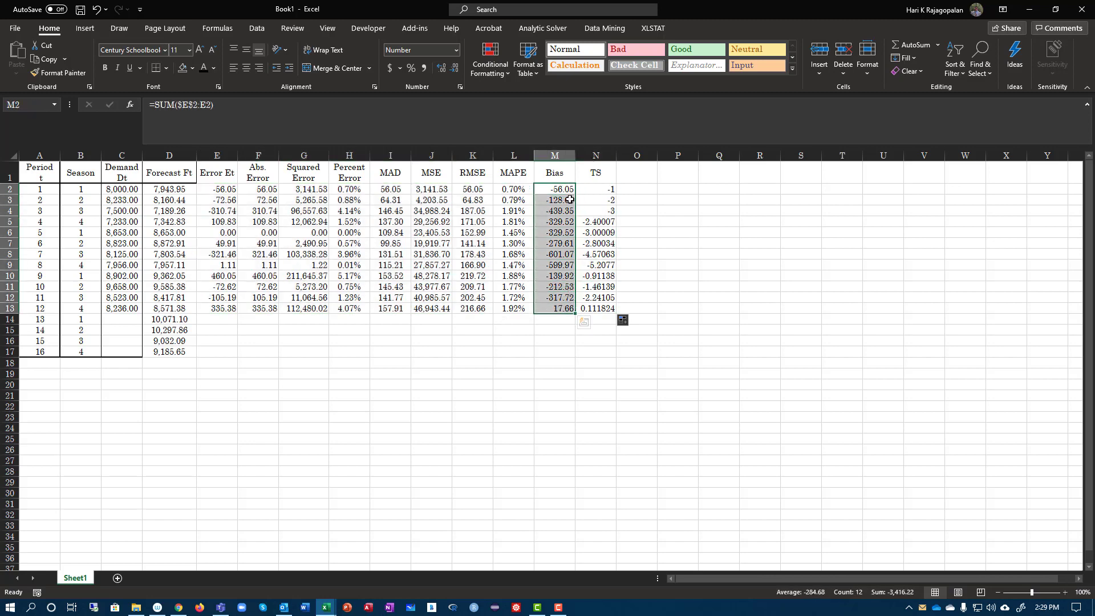
left_click(559, 190)
left_click(59, 73)
left_click_drag(599, 190, 599, 309)
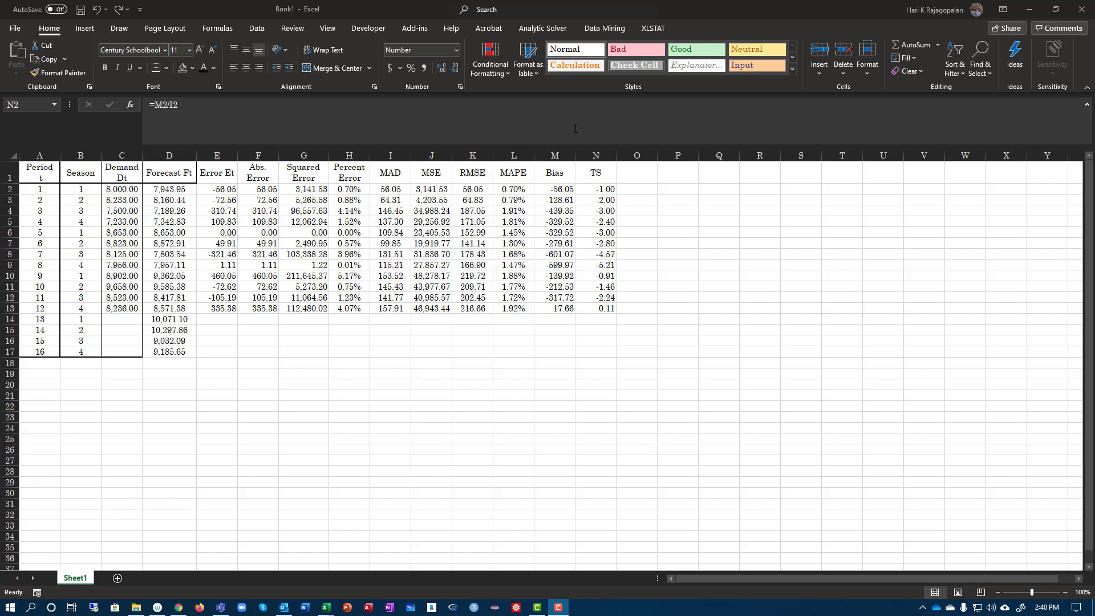
Step: Examine the TS values in N2:N12 across the periods
left_click(607, 189)
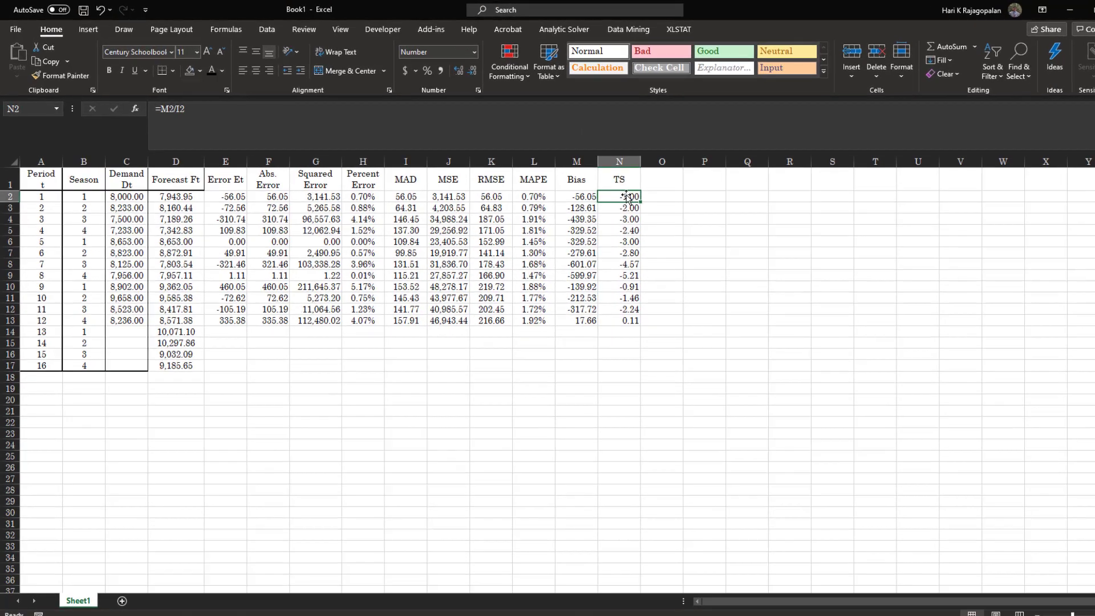
left_click_drag(607, 190, 600, 216)
left_click_drag(787, 283, 792, 390)
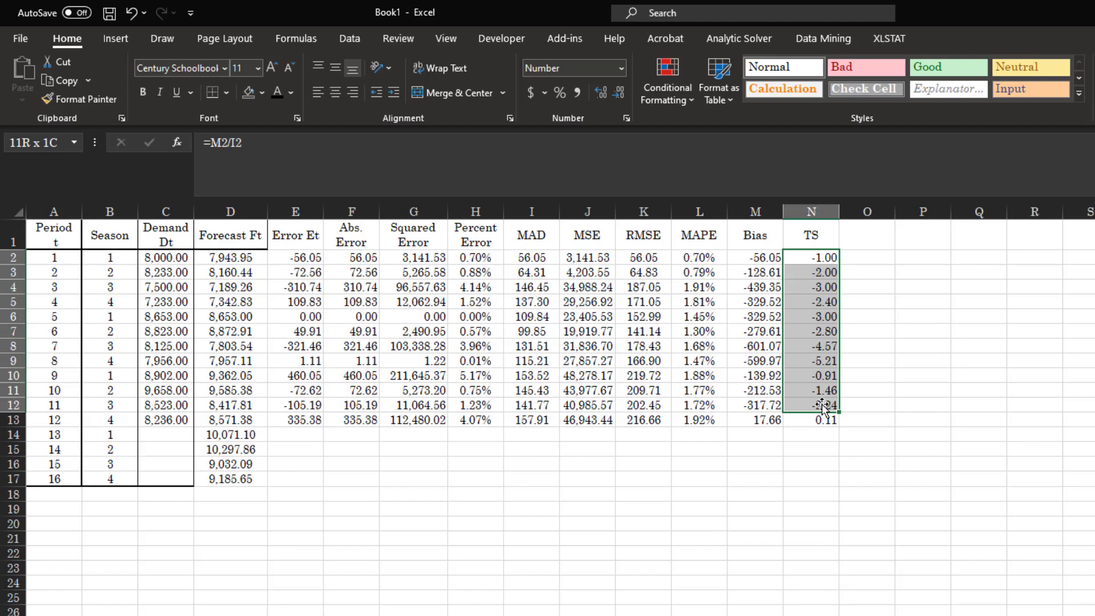
left_click_drag(823, 406, 822, 406)
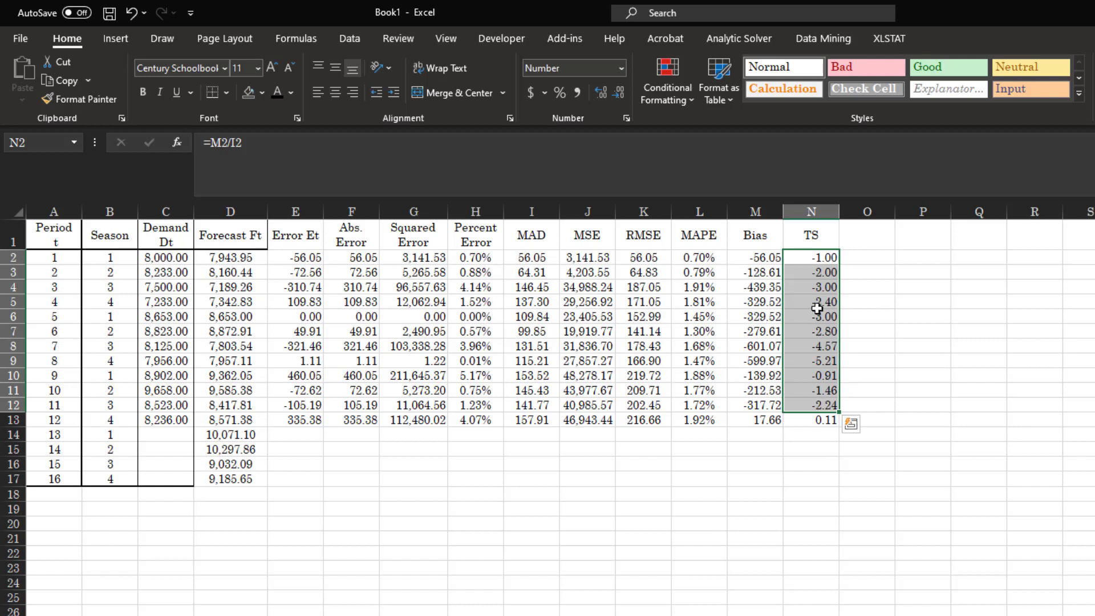
left_click_drag(826, 259, 820, 334)
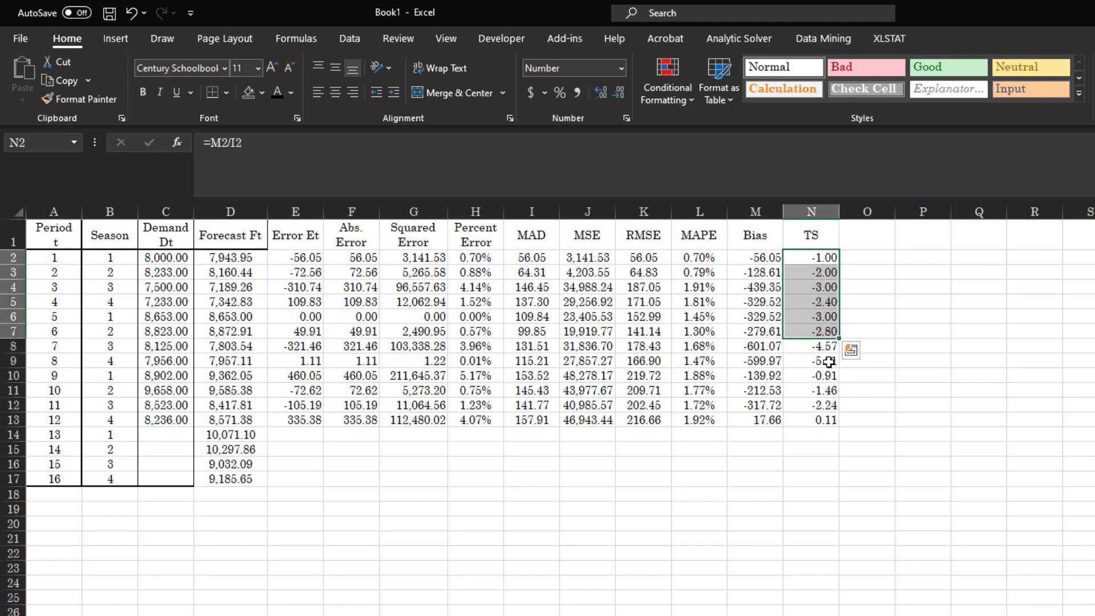
left_click(821, 391)
left_click_drag(826, 408, 823, 260)
key("ctrl+v")
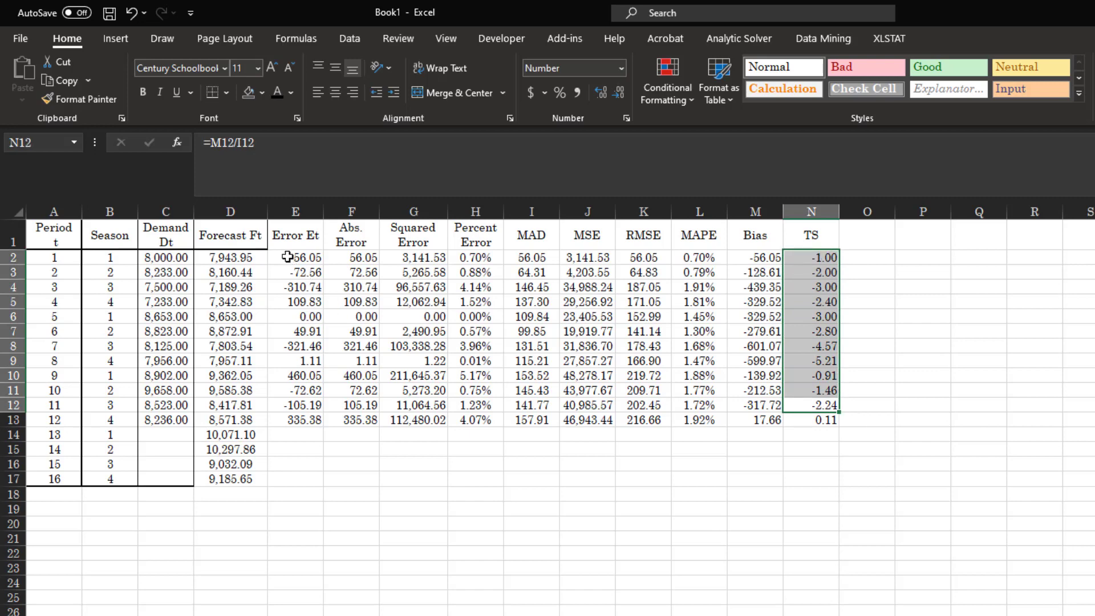
Step: Center the contents of E1:O17 horizontally, covering all the error and accuracy columns
left_click_drag(290, 235, 846, 476)
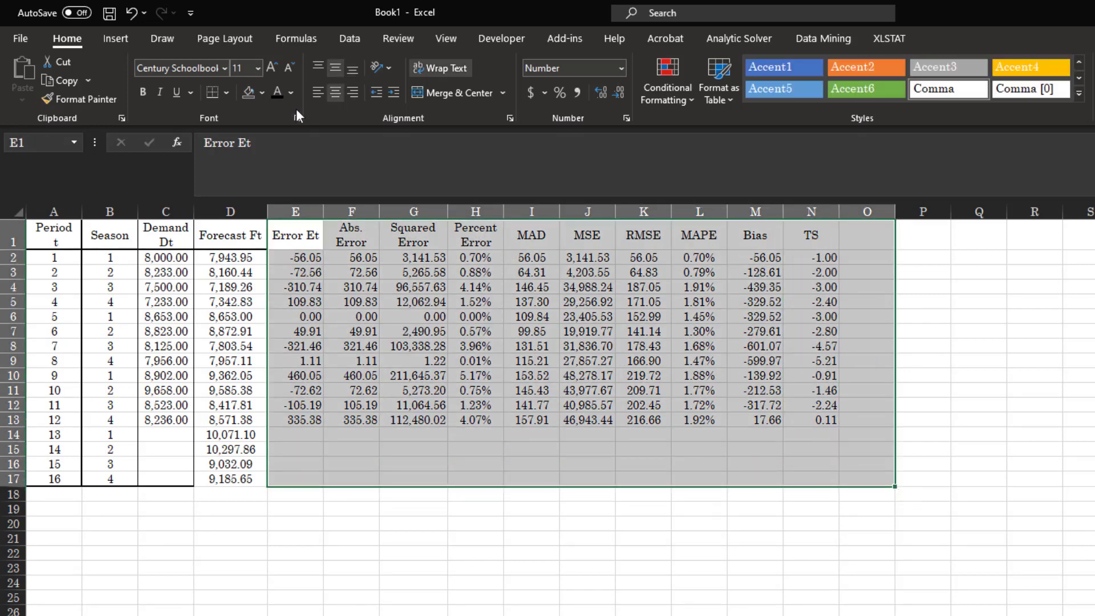
left_click(337, 94)
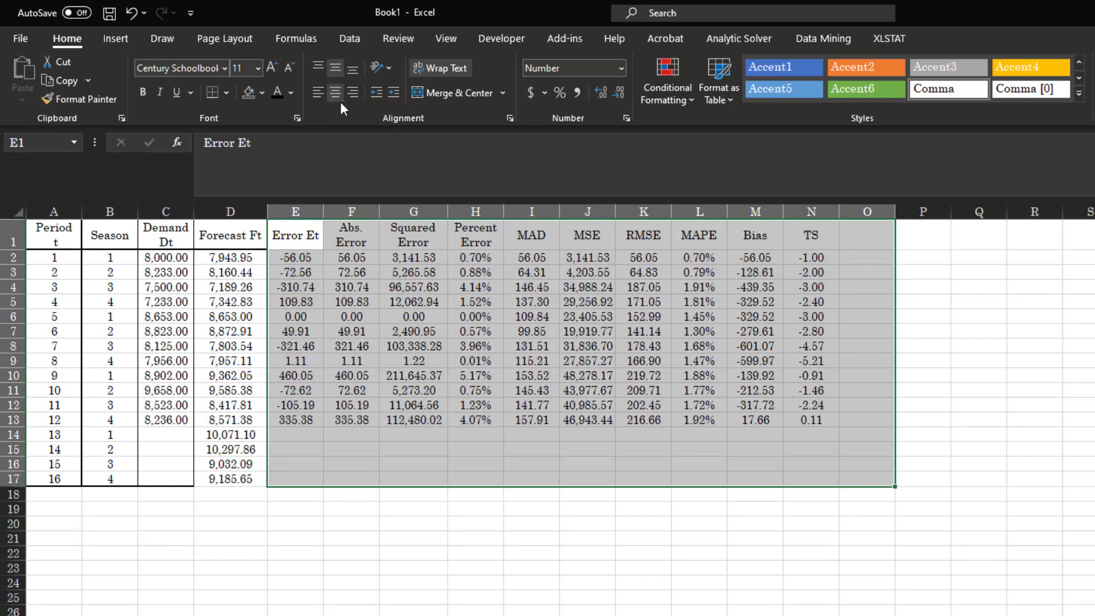
left_click(869, 512)
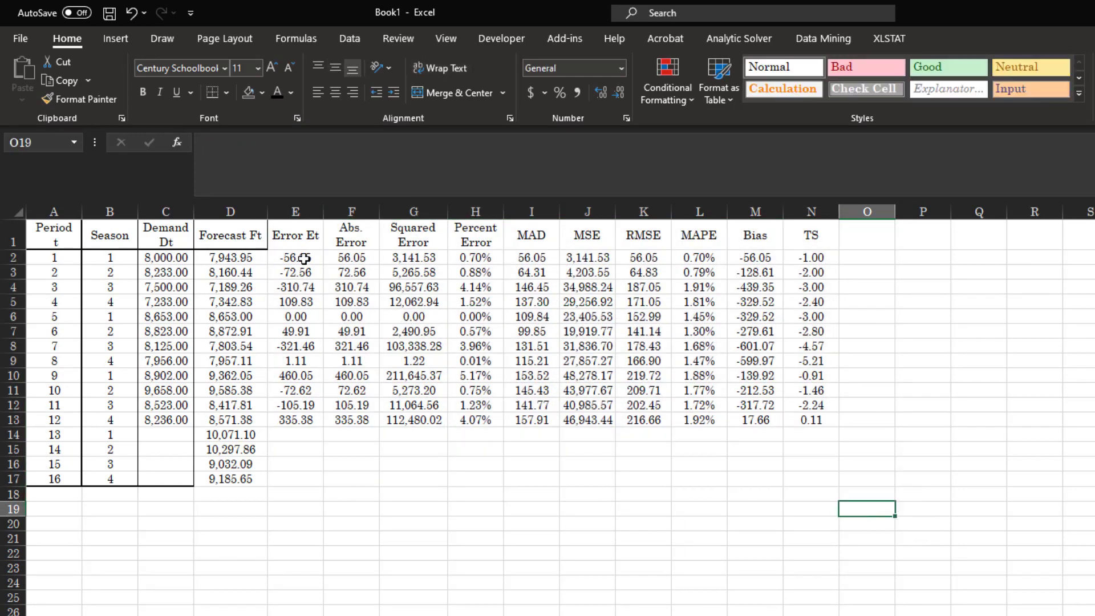
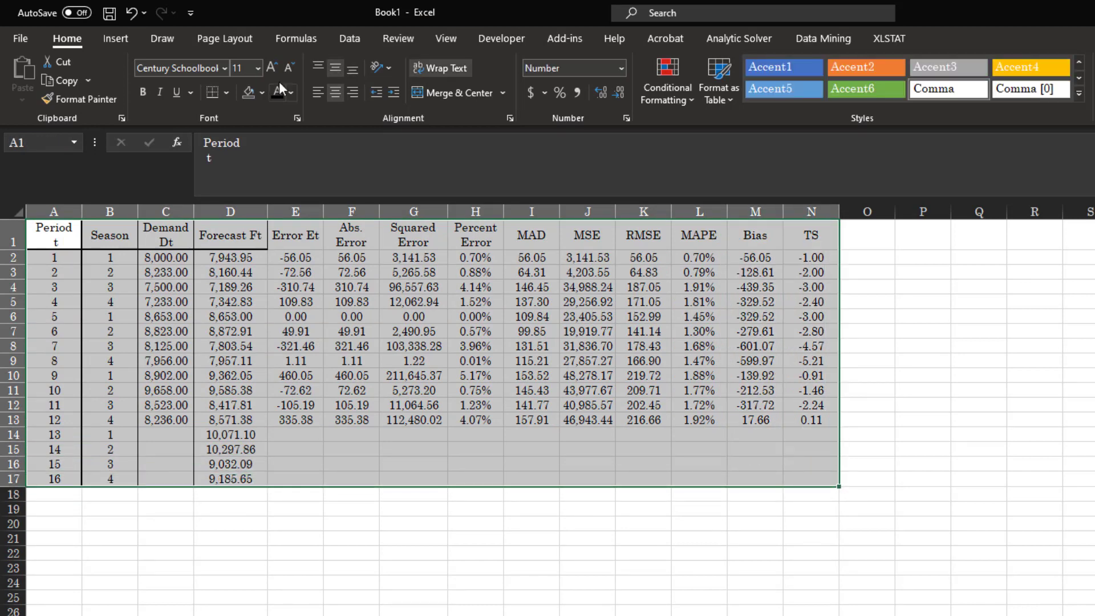
Step: Apply outside borders to the whole table A1:N17 and to its header row A1:N1
left_click(225, 91)
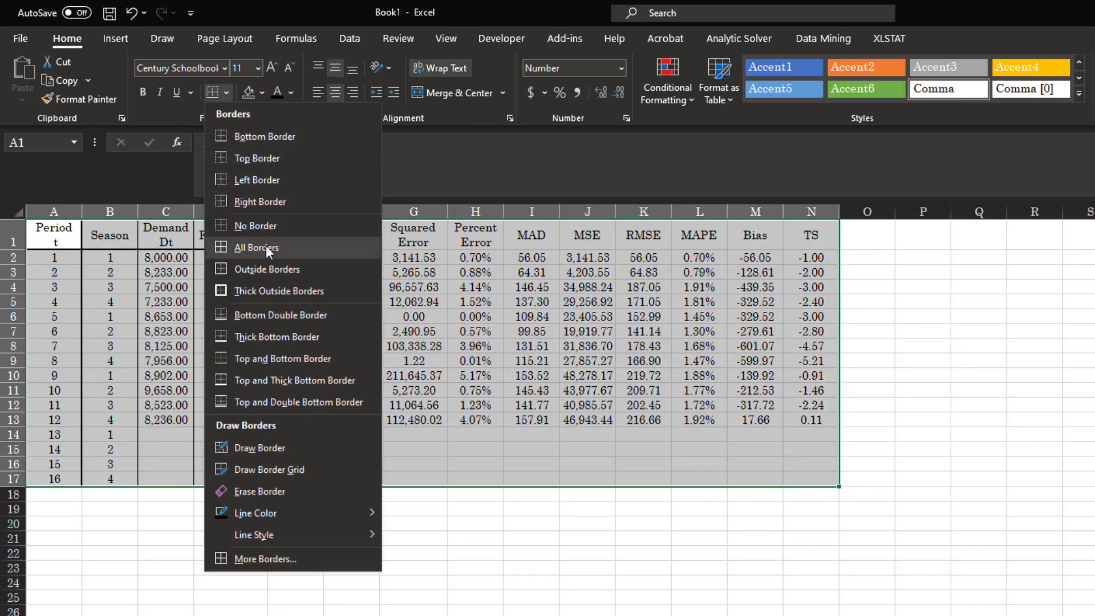
left_click(269, 271)
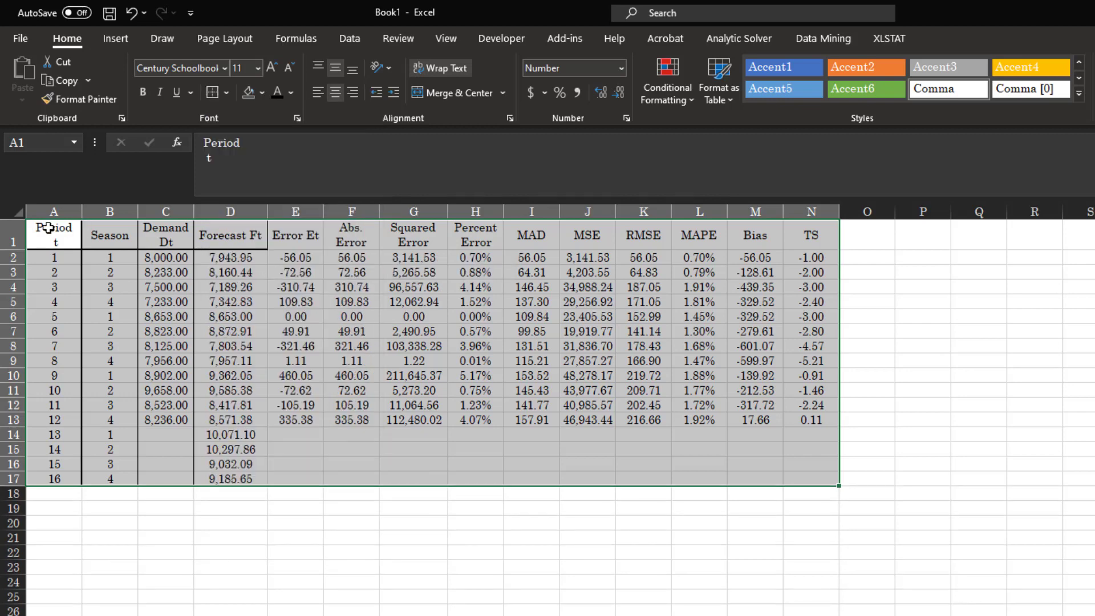
left_click_drag(48, 228, 803, 241)
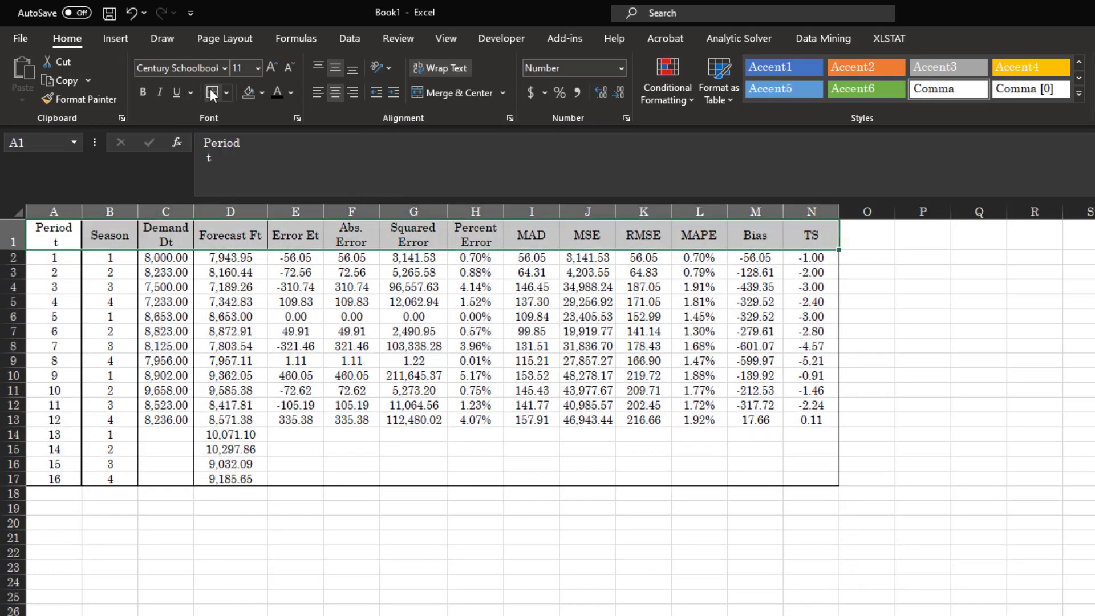
left_click(212, 92)
Step: Add inside vertical border lines between all columns of the table A1:N17
left_click_drag(57, 235, 809, 471)
left_click(227, 94)
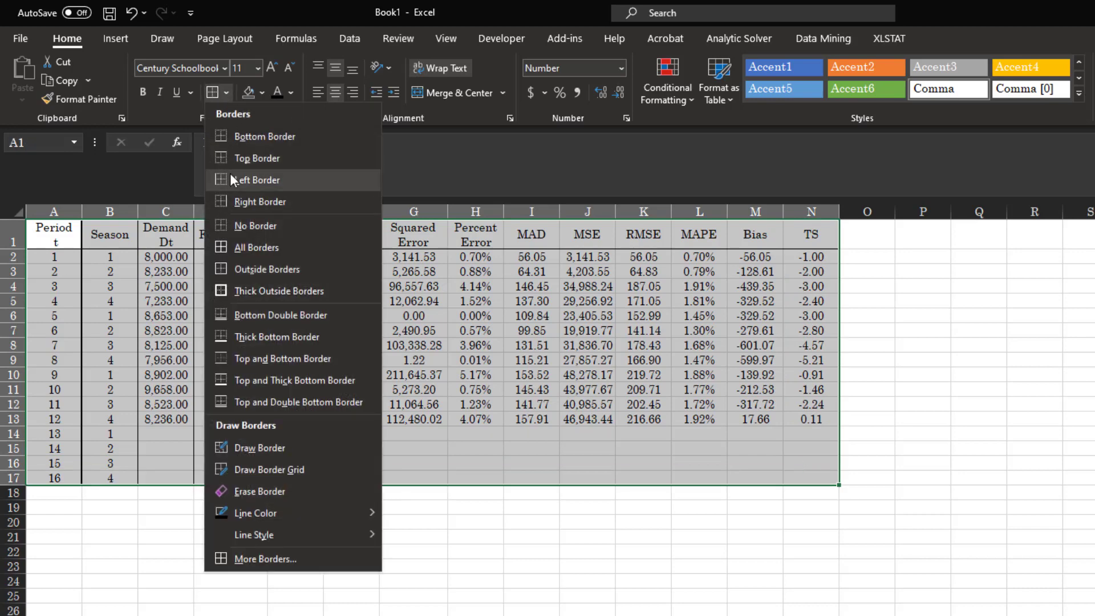
left_click(283, 559)
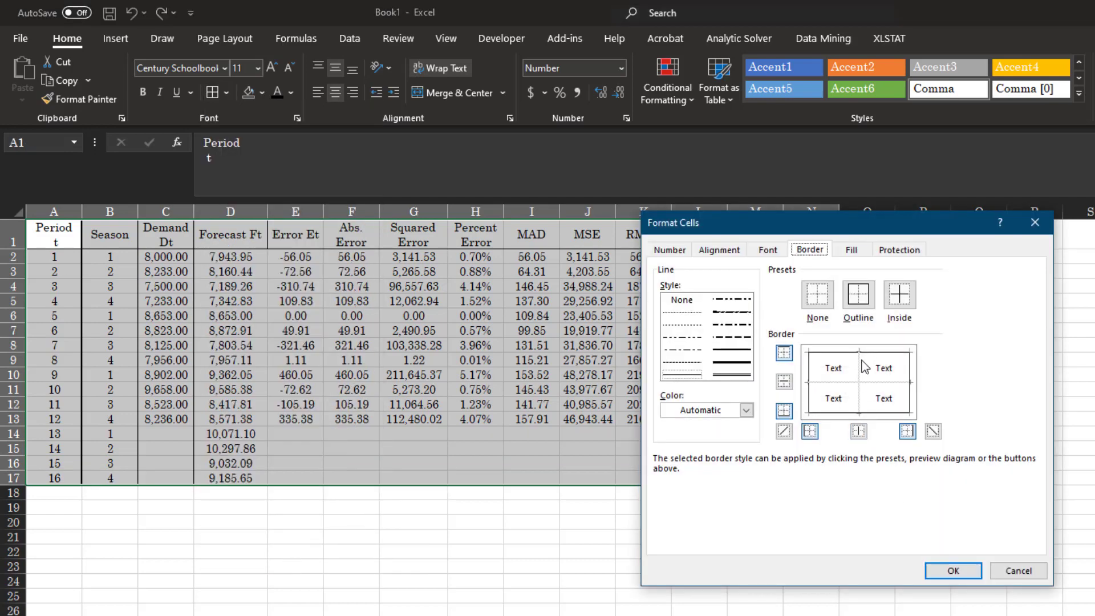
left_click(860, 376)
left_click(953, 571)
left_click(720, 594)
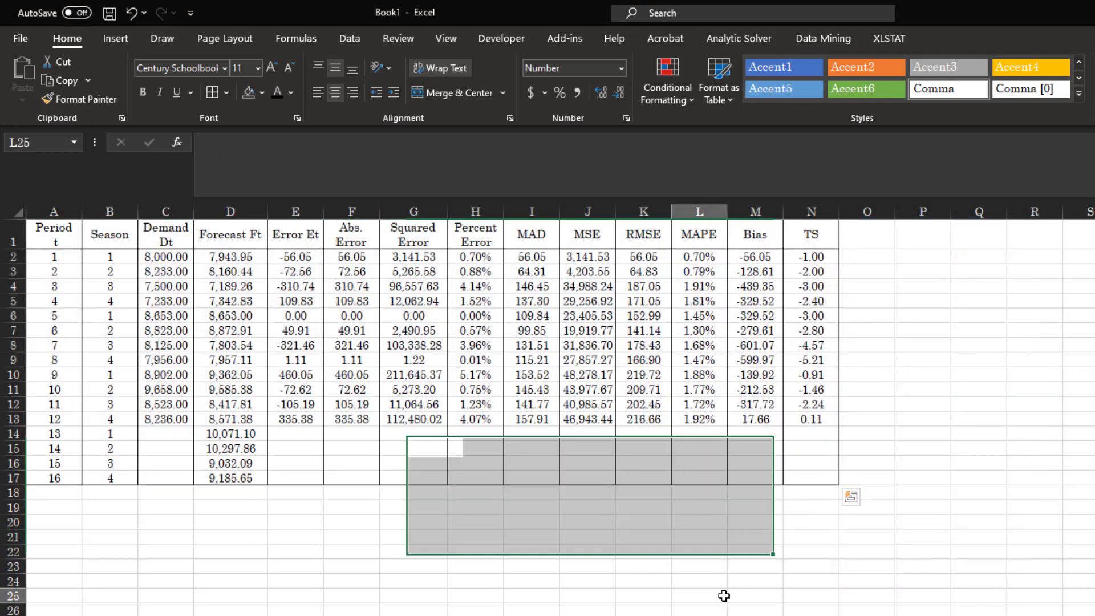
Step: Add the column headers "95% Upper Limit" in O1 and "95% Lower Limit" in P1
left_click(868, 238)
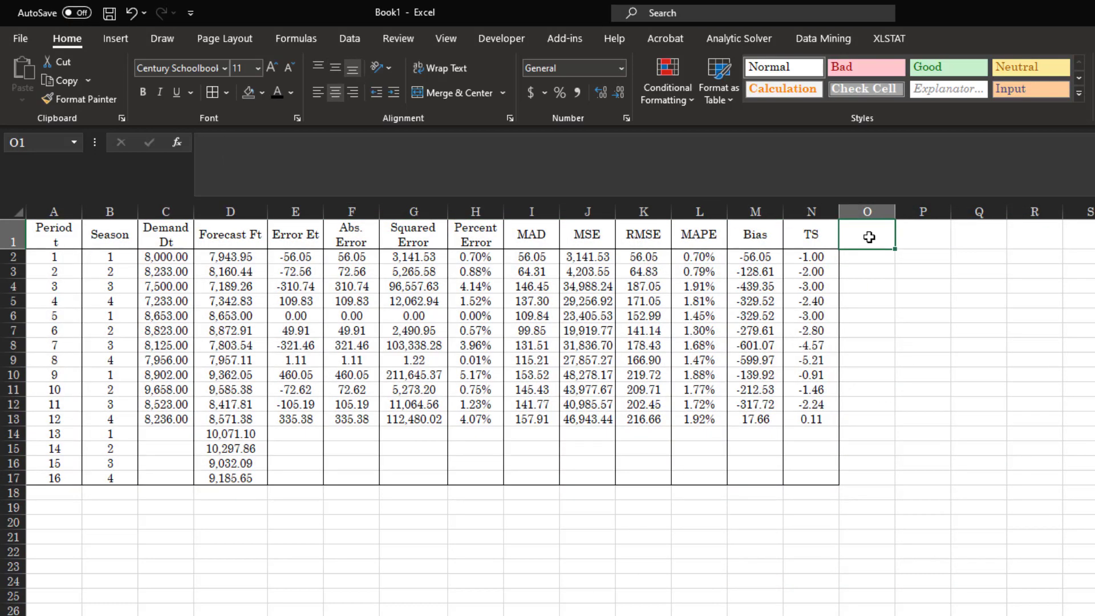
type("95% U")
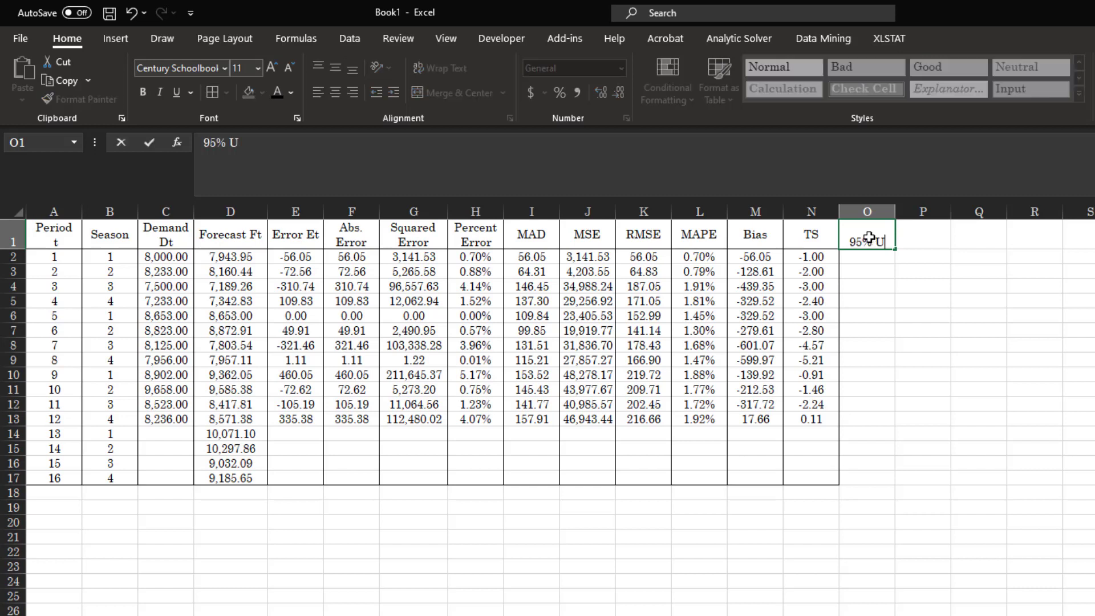
type("pper Limit")
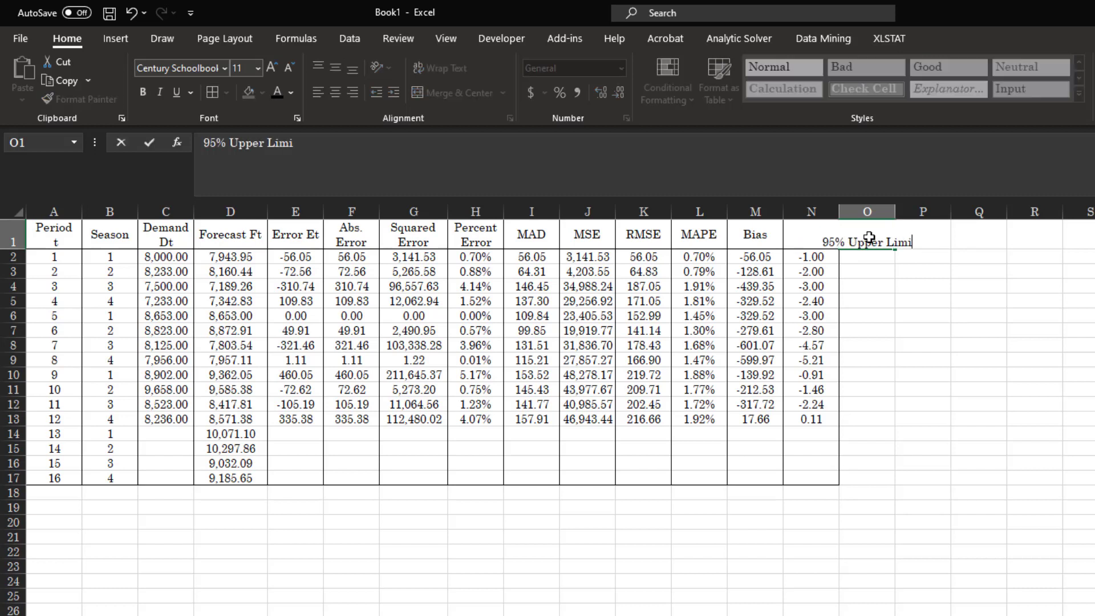
key("ctrl+Return")
key("Tab")
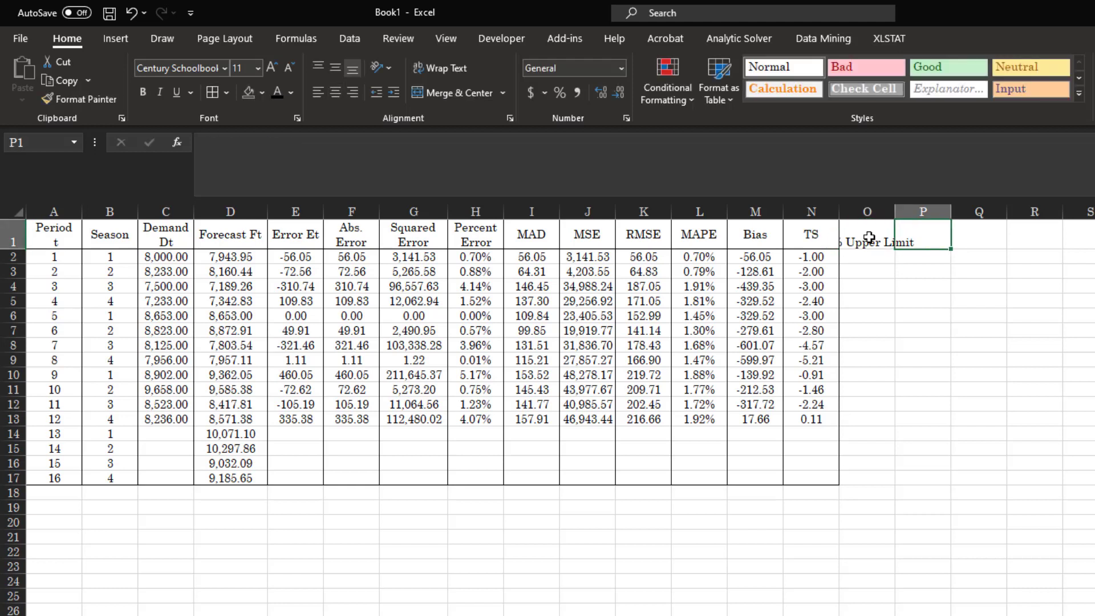
type("95% L")
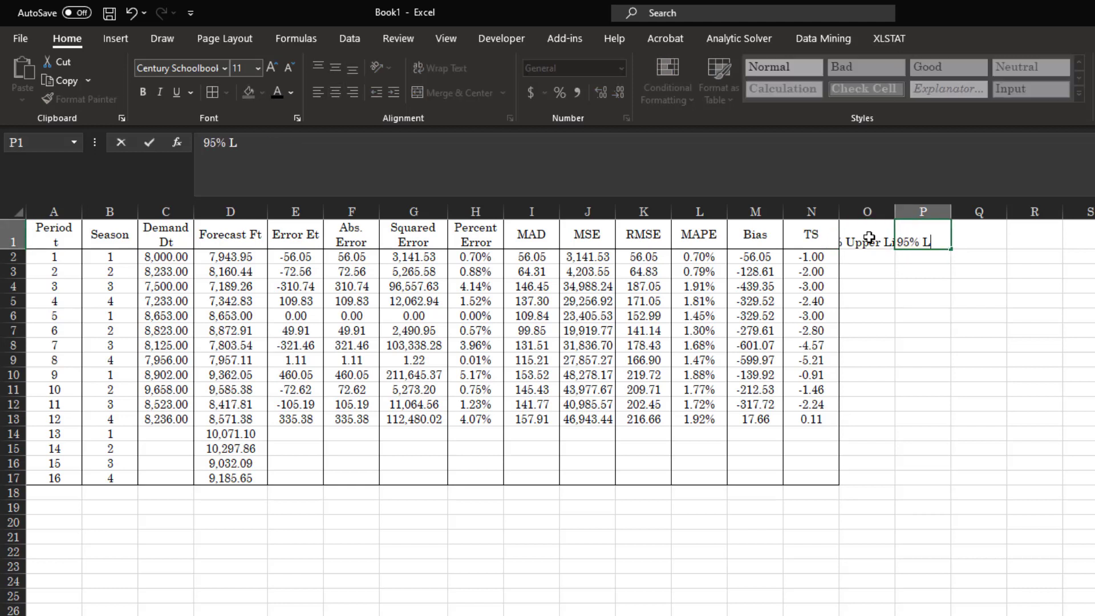
type("ower Limit")
key("Return")
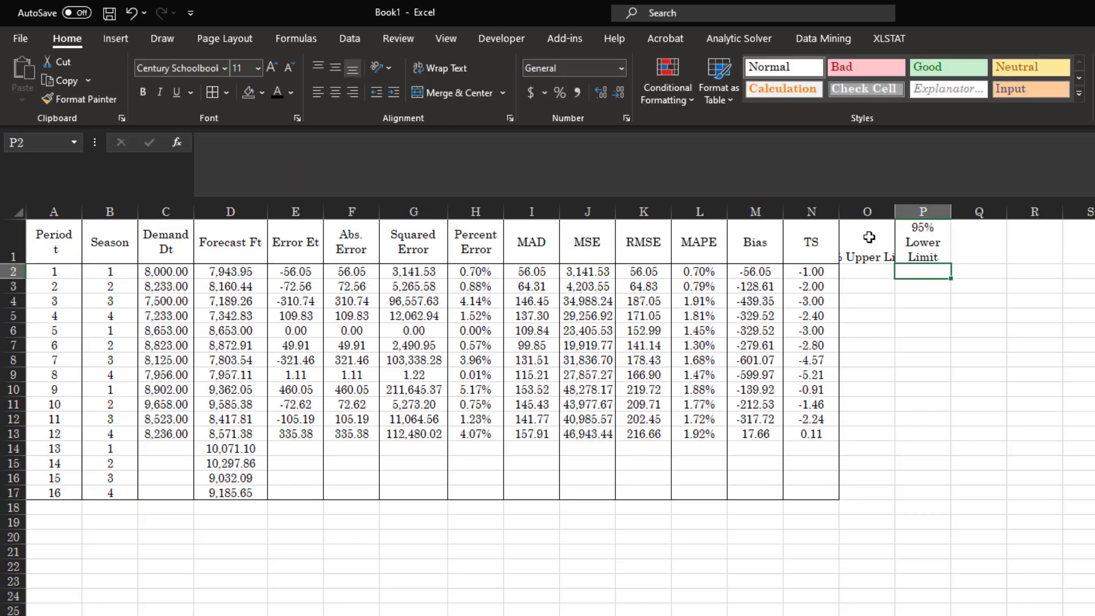
Step: Wrap the text of the "95% Upper Limit" header in O1
left_click(867, 243)
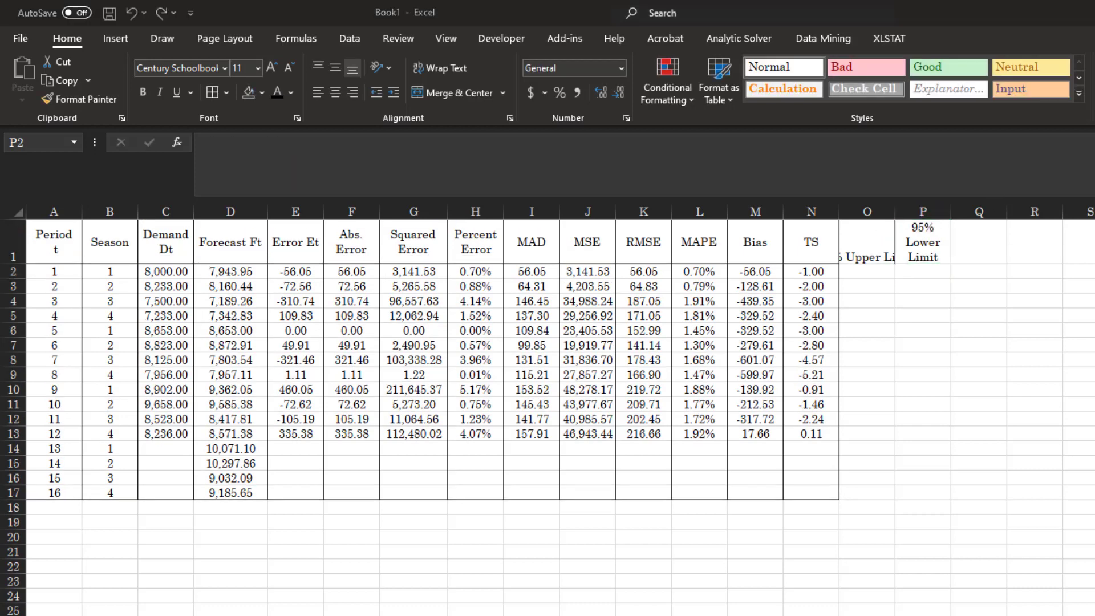
left_click(449, 68)
left_click(804, 360)
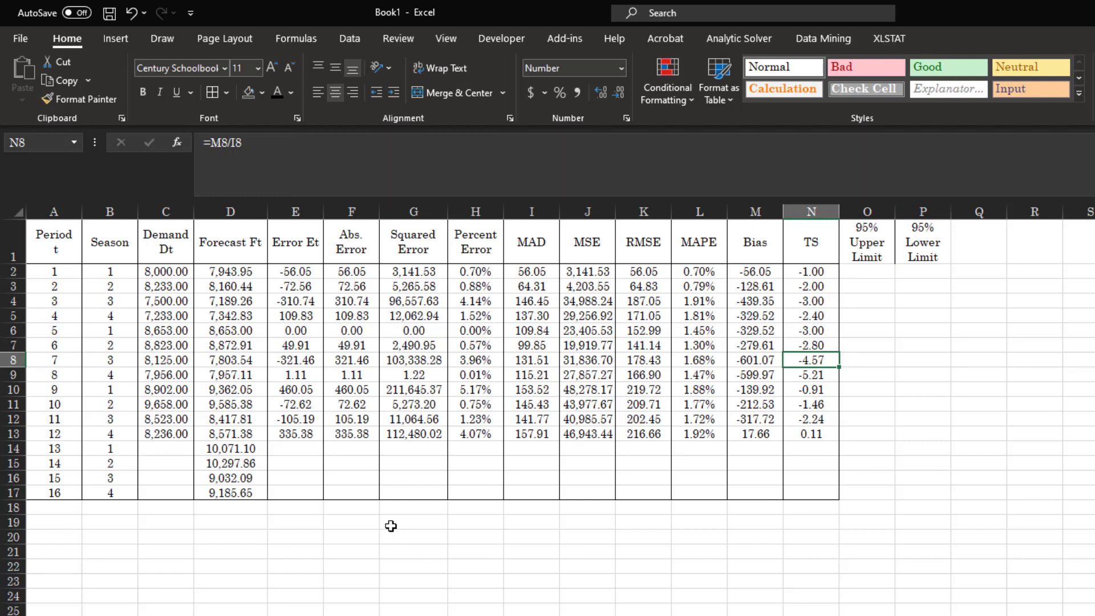
Step: Write the limit formula note "Forecast +/- Z score * 1.25*MAD" in H20 below the table
left_click(491, 535)
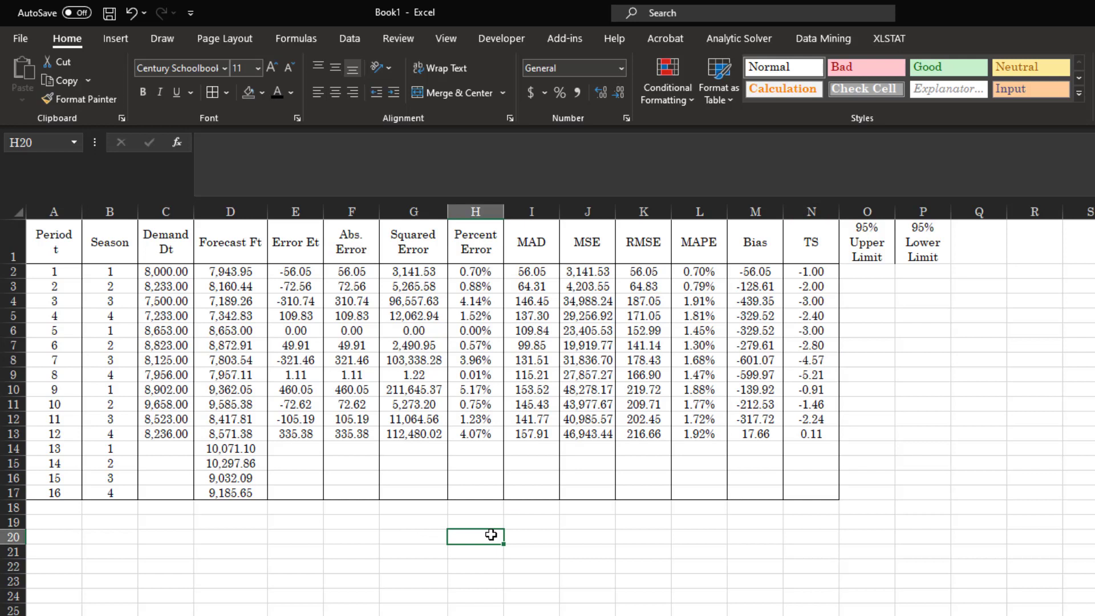
type("Forecast +")
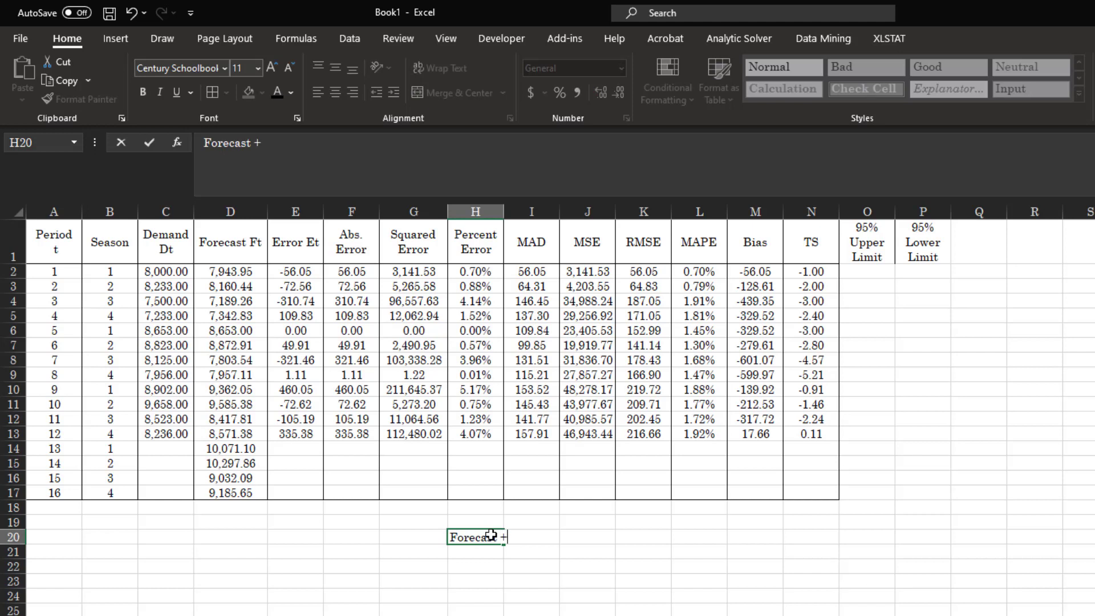
type("/- Z score * 1.25")
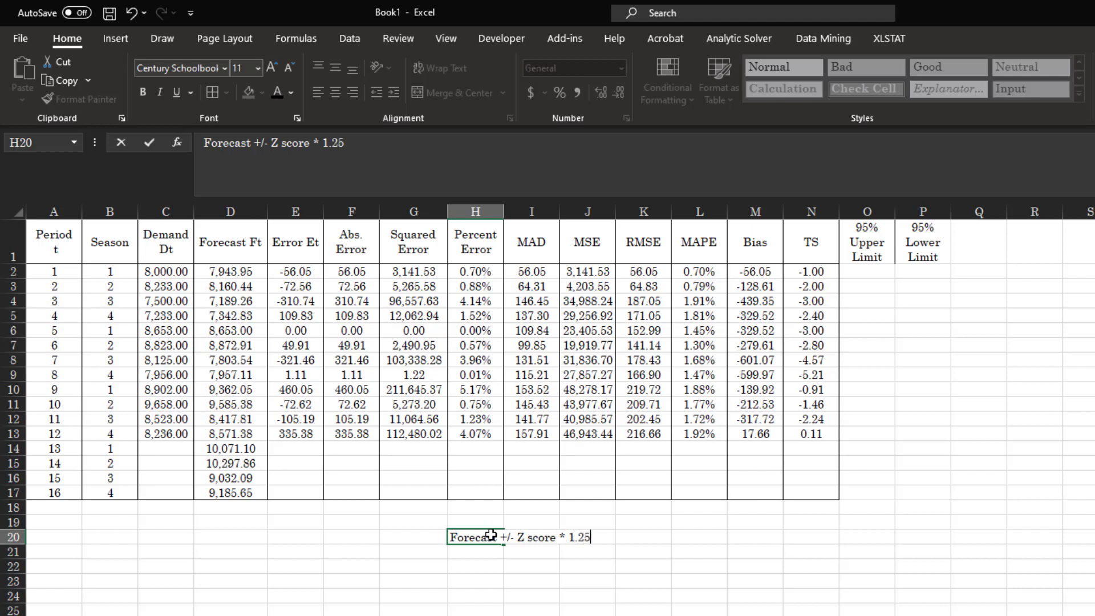
type("*MAD")
key("Return")
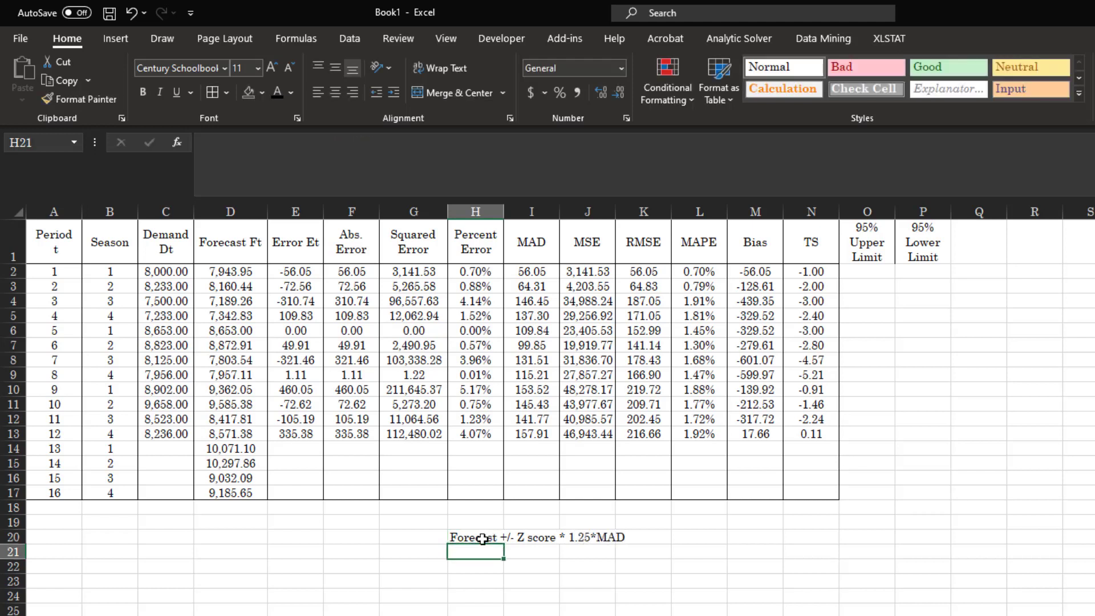
left_click_drag(491, 536, 656, 538)
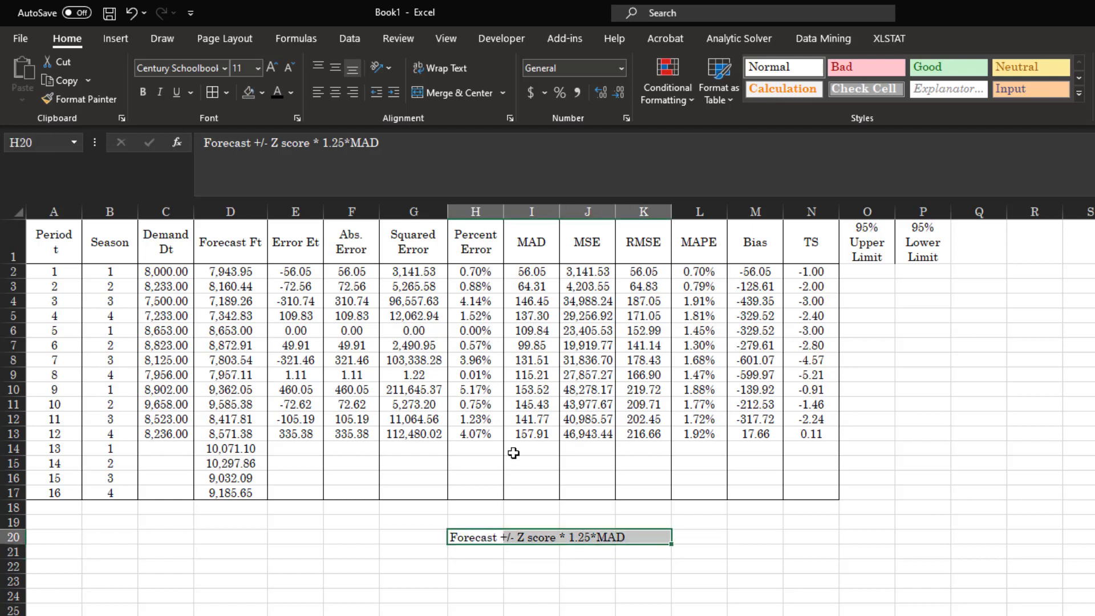
Step: Fill the period 12 MAD, MSE, RMSE and MAPE cells I13:L13 with orange
left_click(539, 433)
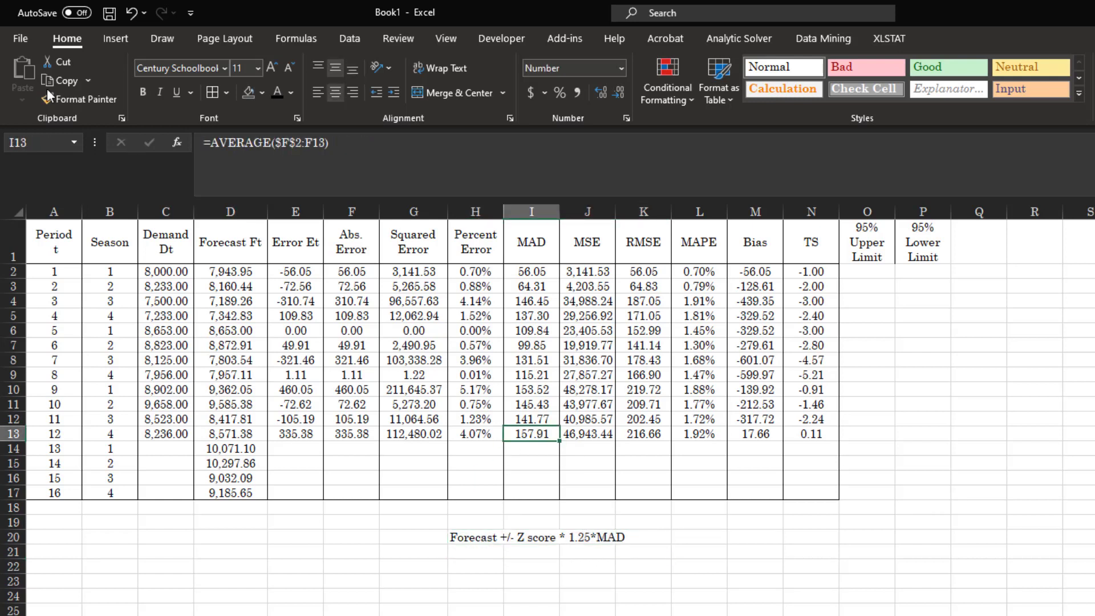
left_click(261, 93)
left_click(274, 239)
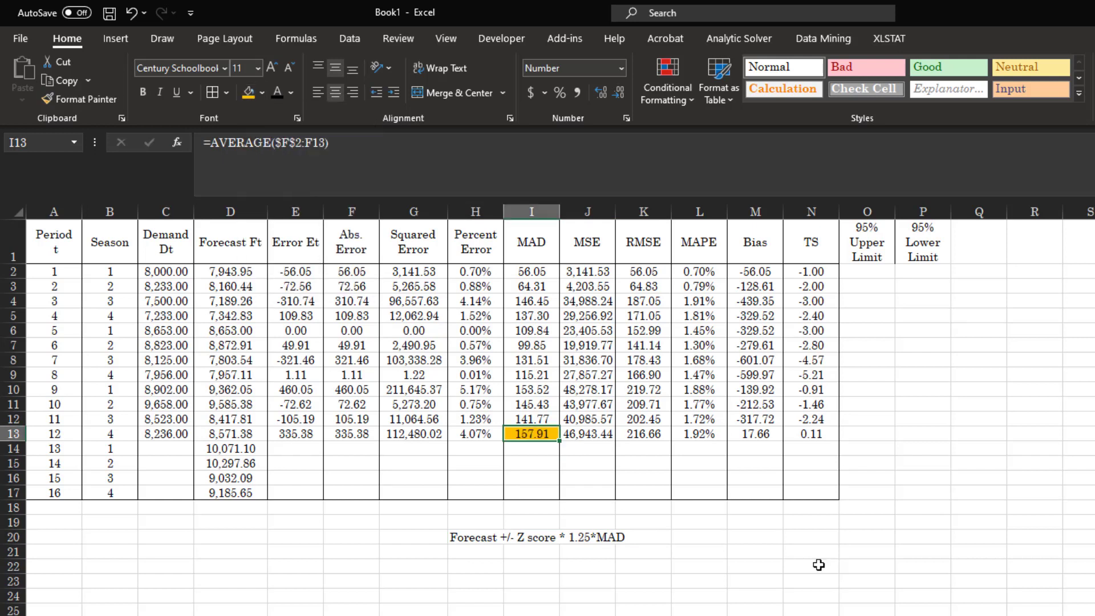
left_click_drag(555, 429, 700, 433)
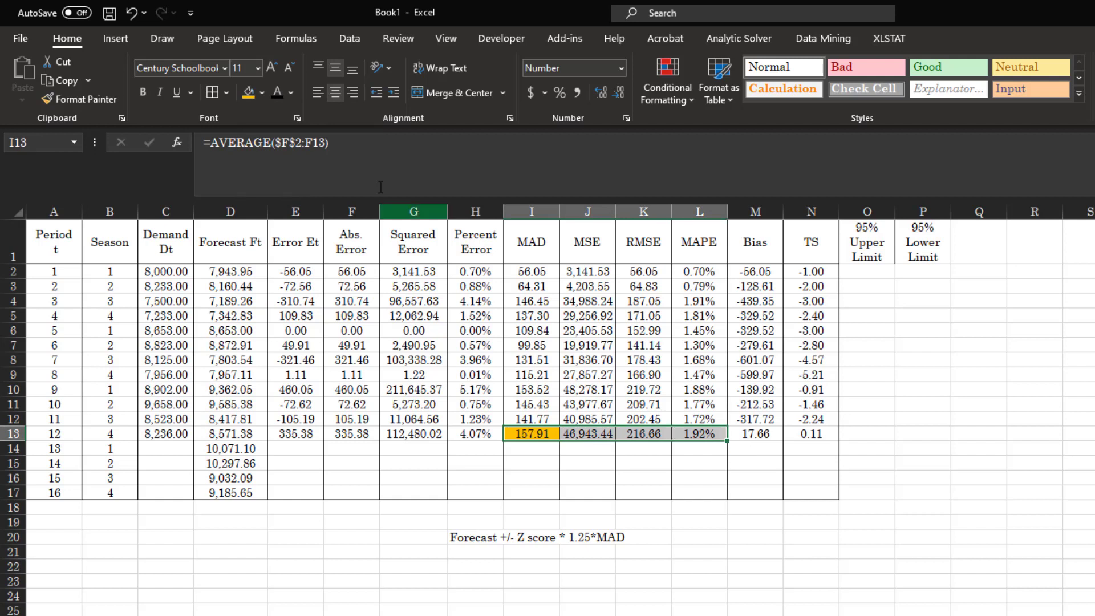
left_click(249, 93)
left_click(542, 434)
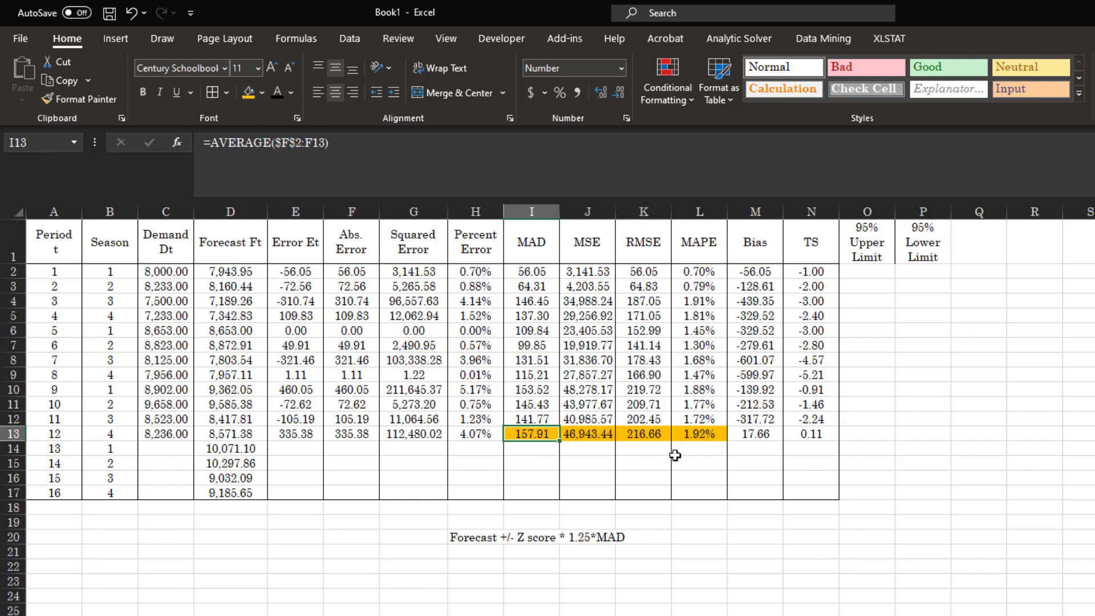
left_click(654, 431)
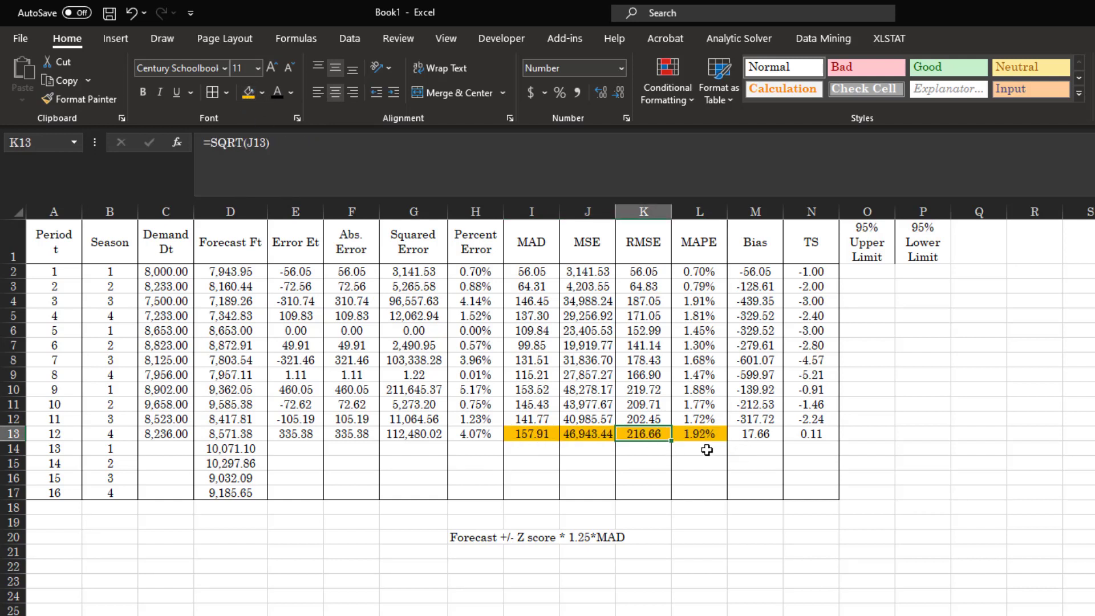
left_click(709, 432)
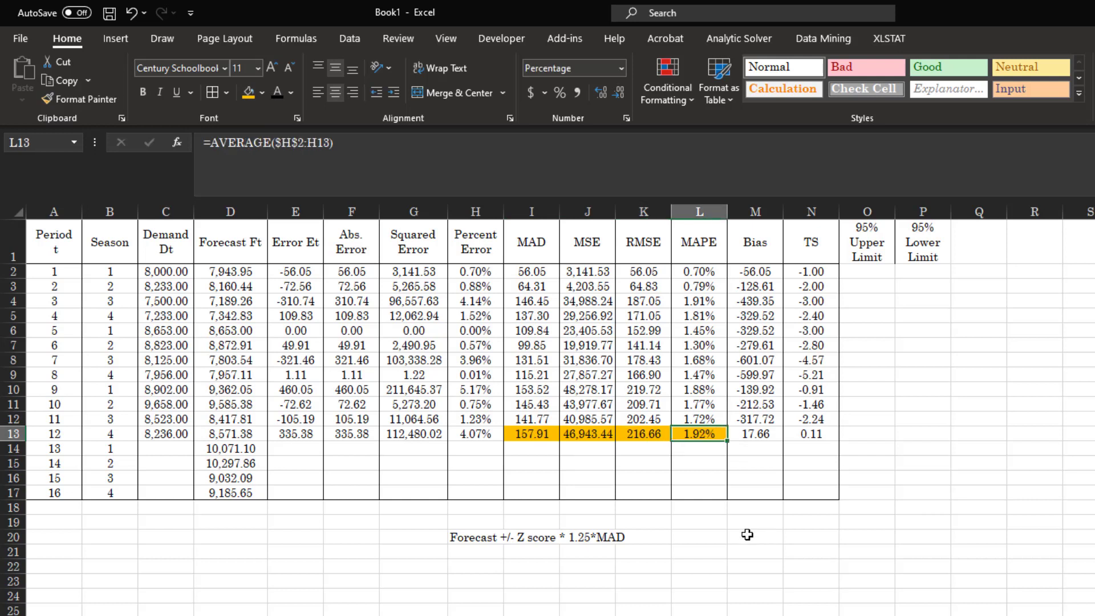
Step: Enter the label CI in H22 and the confidence level 95% in I22
left_click_drag(472, 538, 598, 537)
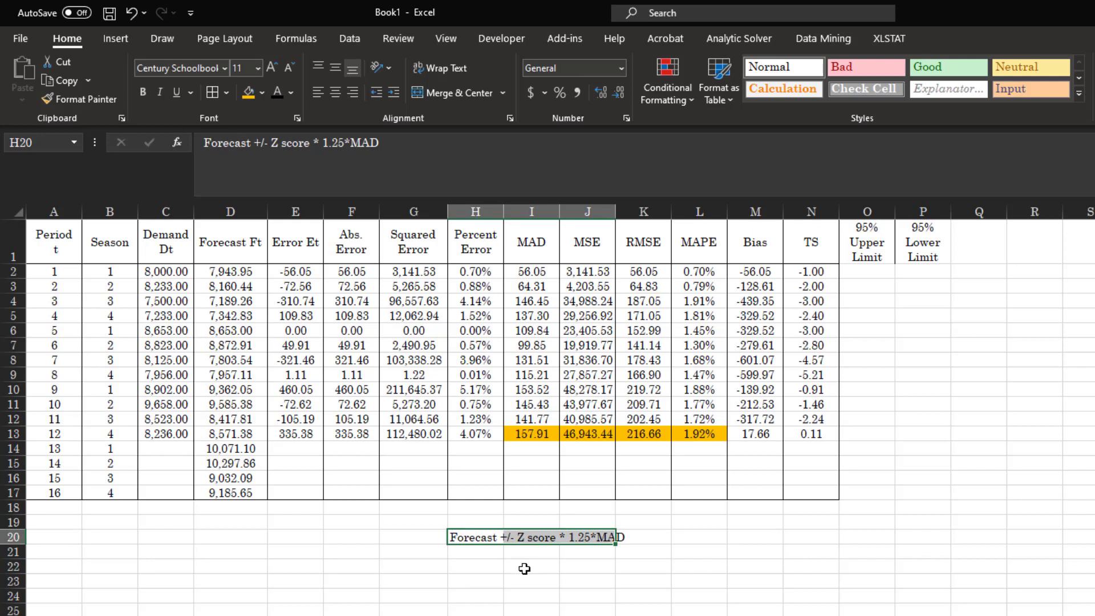
left_click(471, 563)
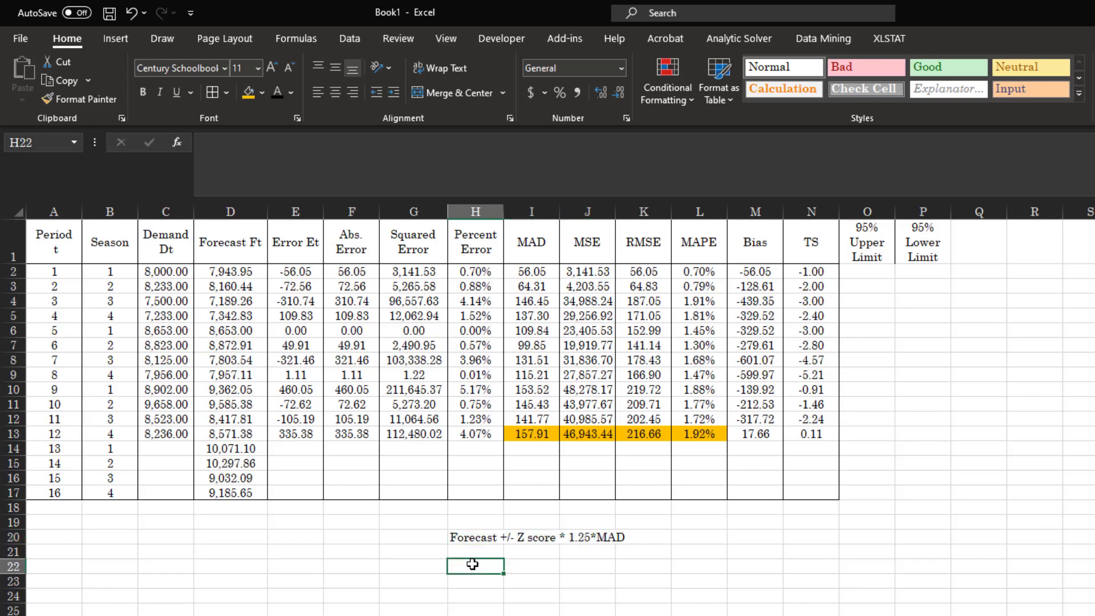
type("CI")
key("Tab")
type("9")
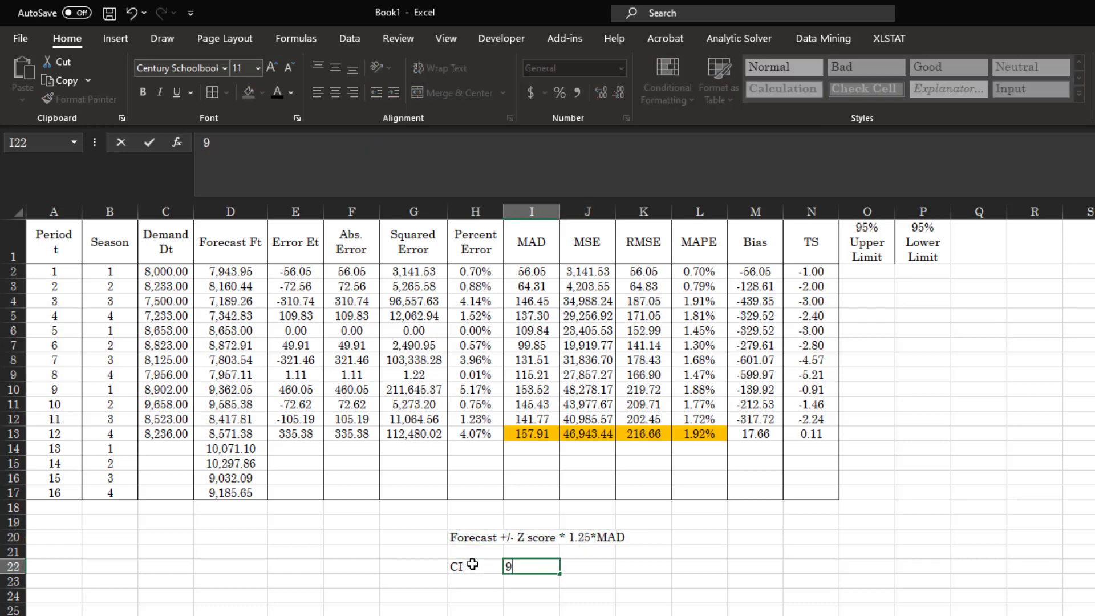
type("5%")
key("Return")
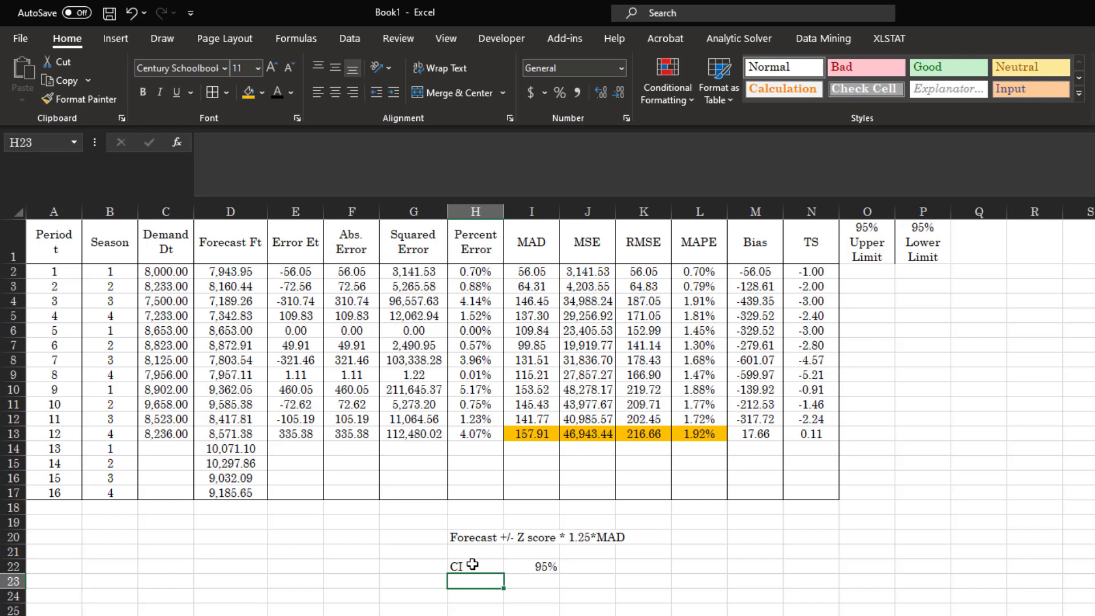
Step: Calculate the remaining probability in I23 with the formula =1-I22
key("Right")
type("=1-")
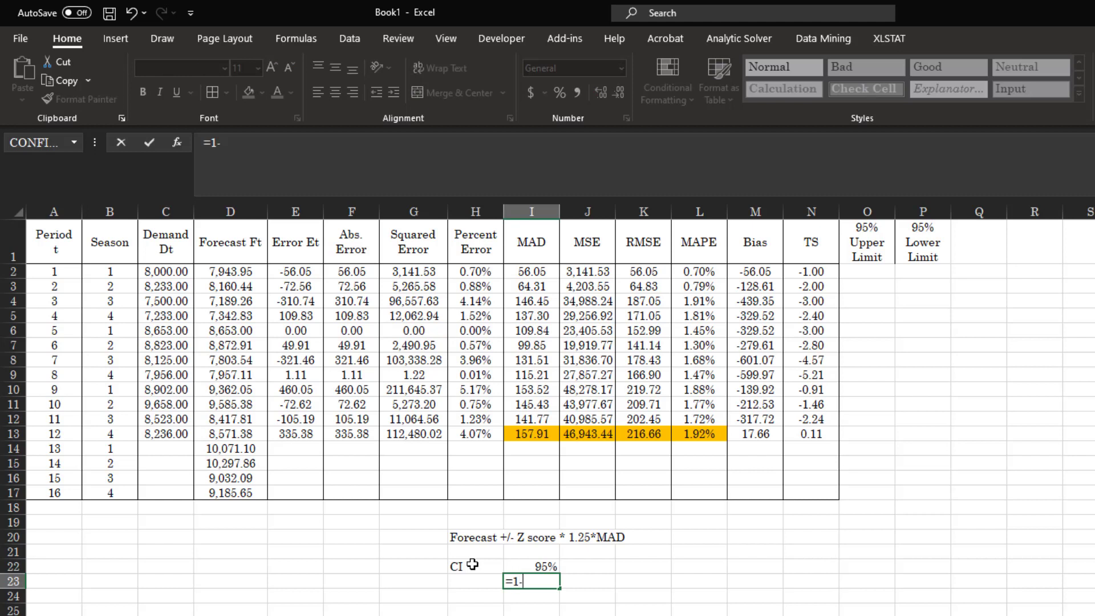
key("Up")
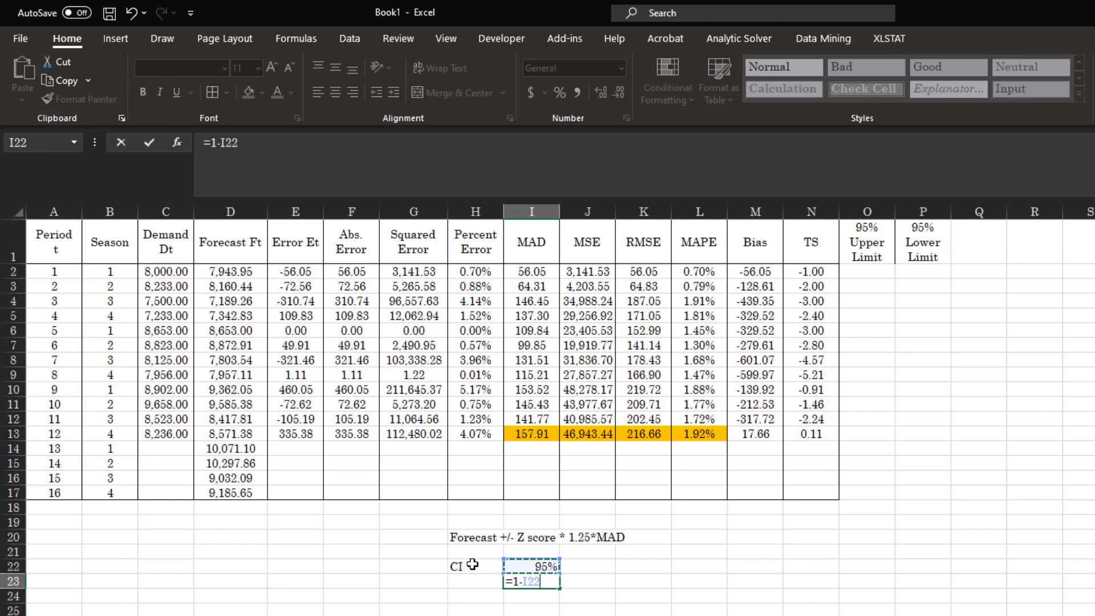
key("ctrl+Return")
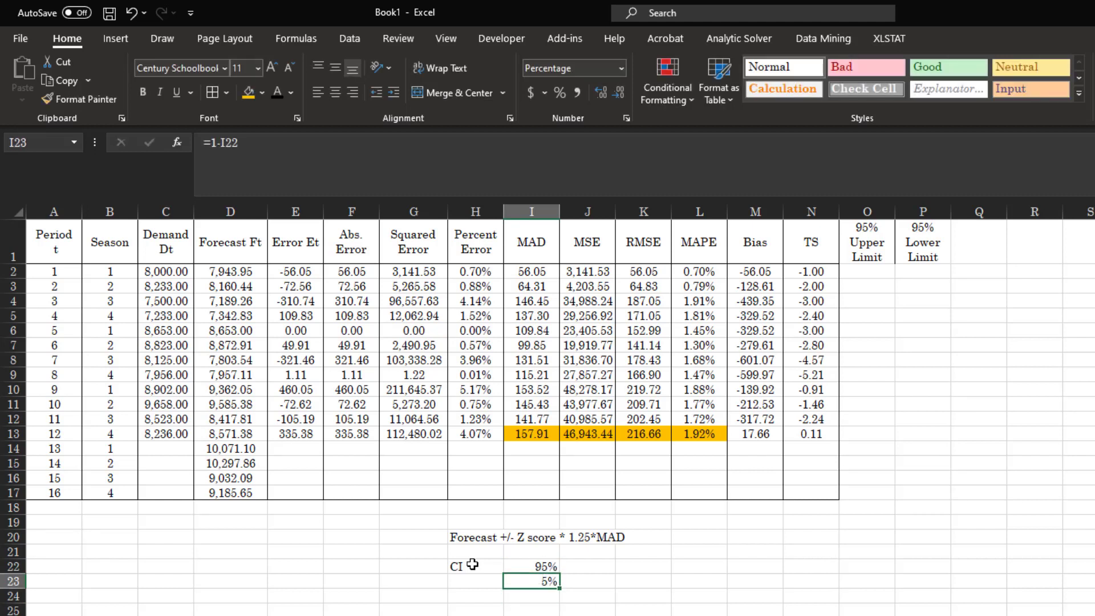
key("Down")
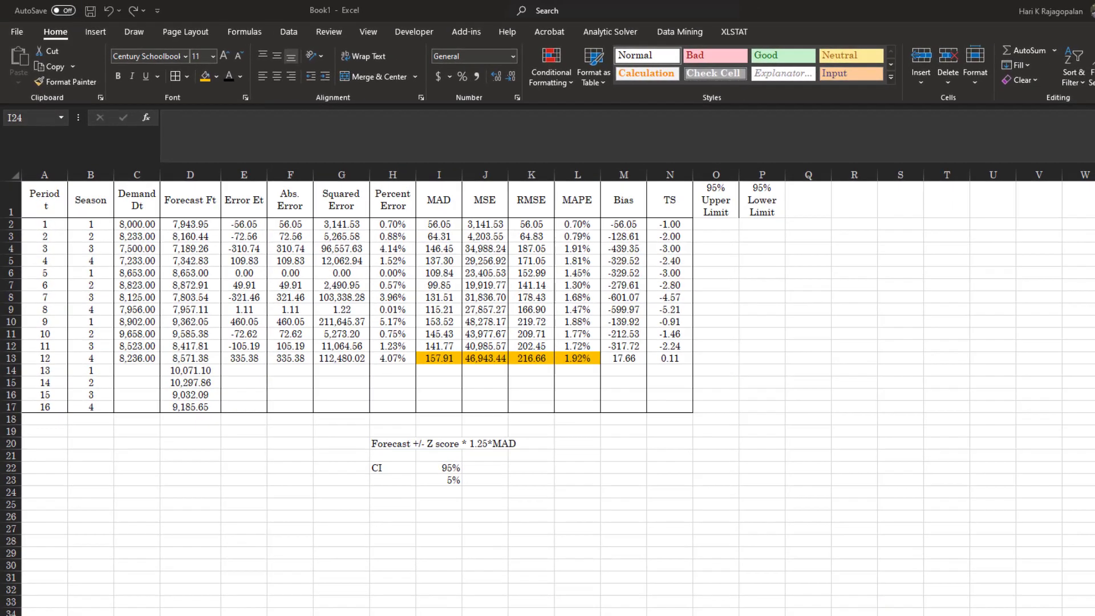
Step: Sketch a blue bell curve on a baseline in the blank area beside the table, with a vertical cutoff line near each tail
left_click_drag(834, 371, 843, 369)
left_click_drag(850, 283, 1021, 281)
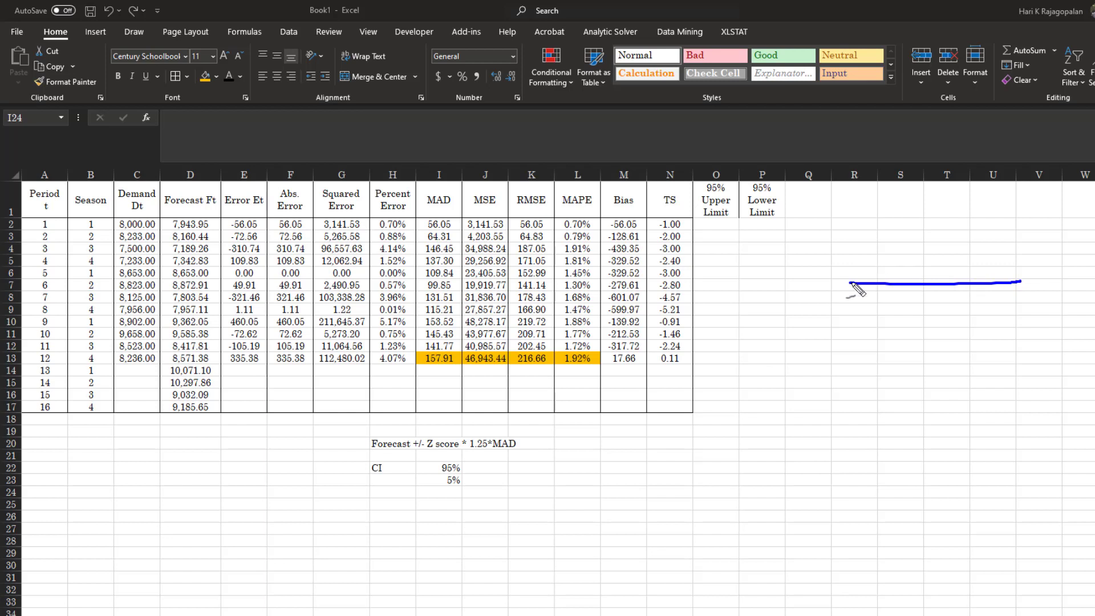
mouse_move(847, 283)
left_mouse_down()
mouse_move(935, 192)
mouse_move(988, 280)
left_mouse_up()
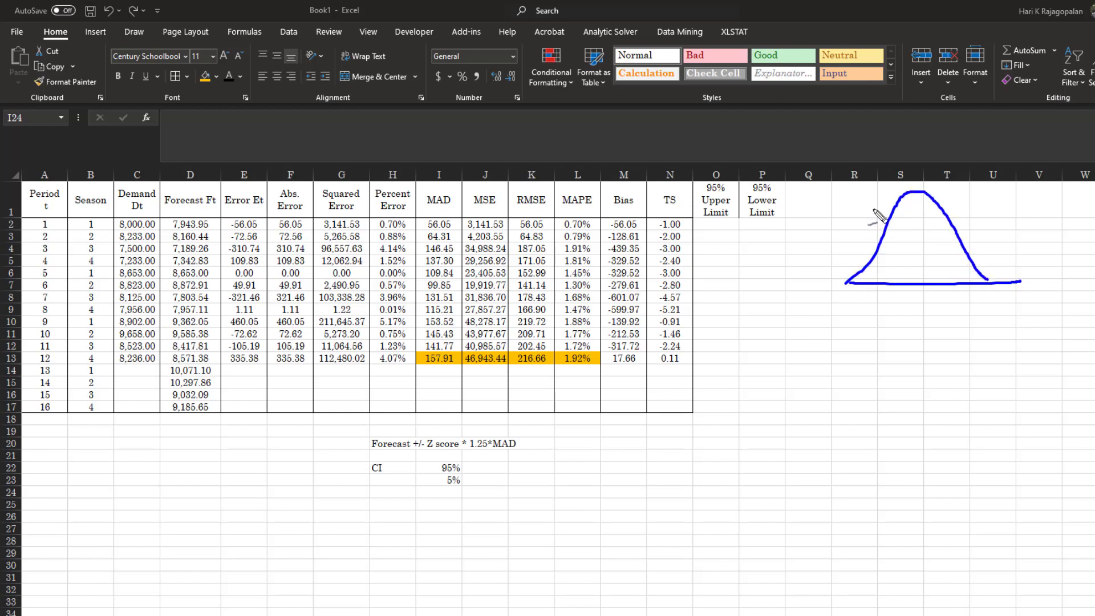
left_click_drag(874, 208, 878, 333)
left_click_drag(960, 205, 983, 332)
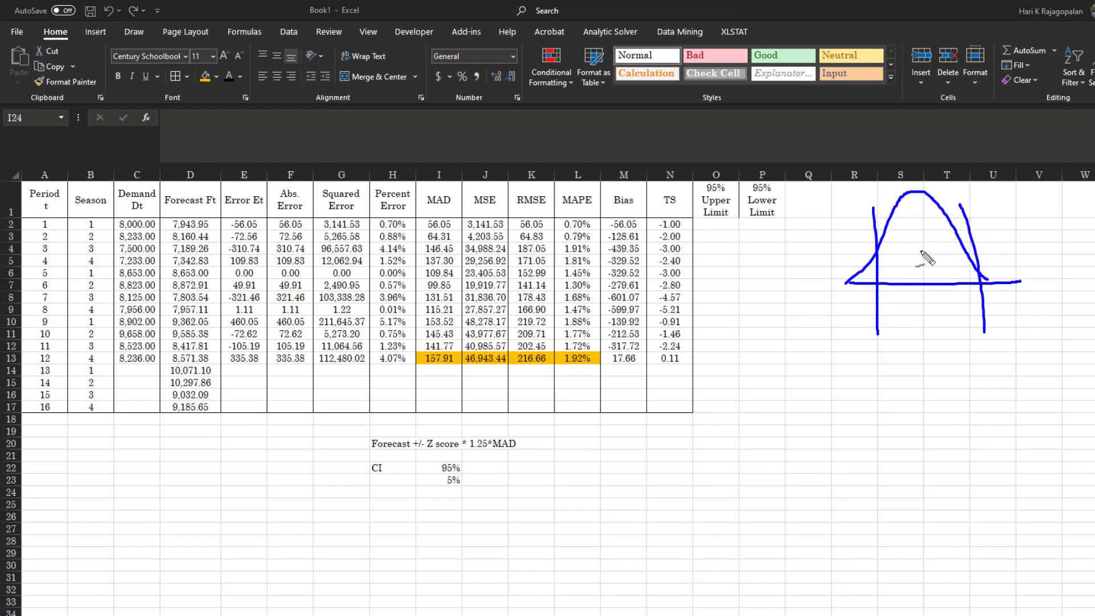
Step: Label the middle of the bell curve 95%, point blue arrows at both tails, and write 2.5 in red beside each tail
mouse_move(910, 227)
left_mouse_down()
mouse_move(919, 247)
mouse_move(937, 220)
mouse_move(940, 263)
mouse_move(946, 247)
left_mouse_up()
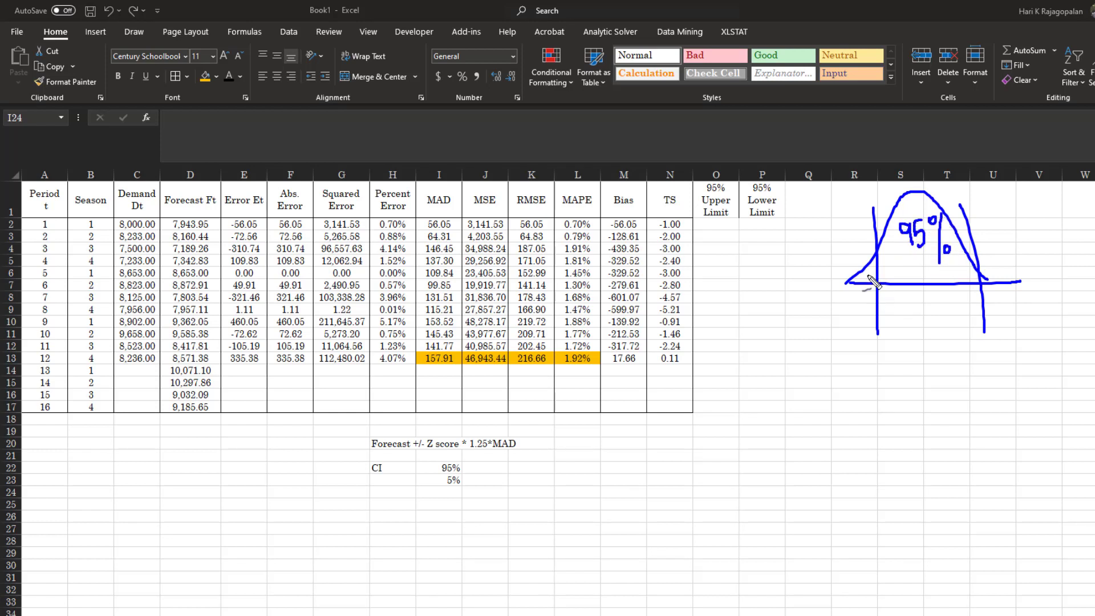
left_click_drag(857, 249, 870, 260)
mouse_move(1002, 247)
left_mouse_down()
mouse_move(981, 272)
mouse_move(998, 276)
left_mouse_up()
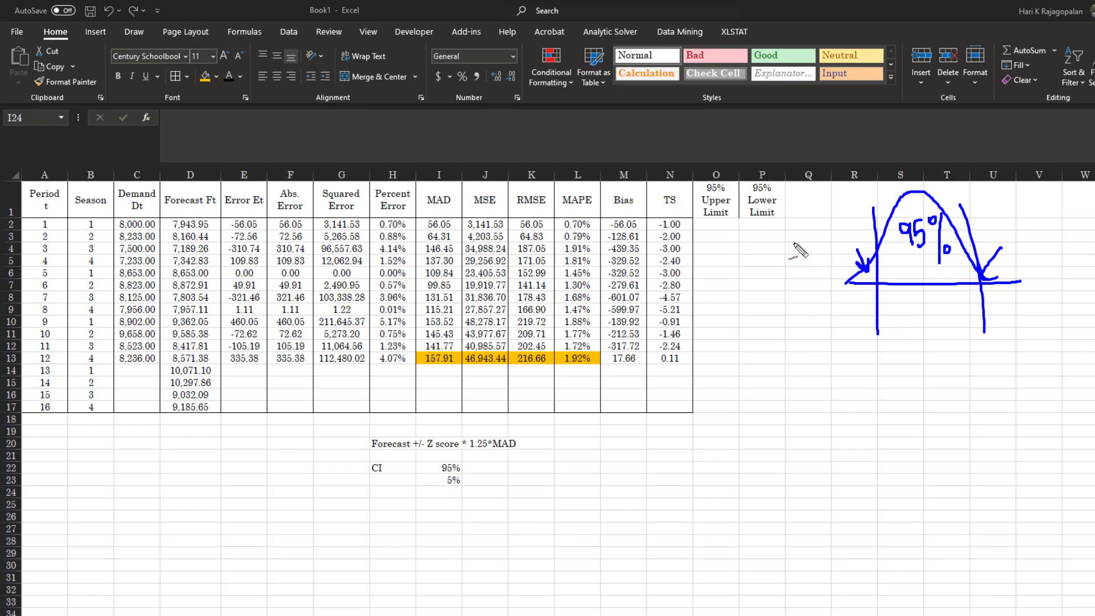
left_click_drag(826, 240, 833, 257)
left_click(849, 231)
mouse_move(853, 221)
left_mouse_down()
mouse_move(851, 240)
mouse_move(853, 218)
left_mouse_up()
mouse_move(1003, 227)
left_mouse_down()
mouse_move(1035, 231)
mouse_move(1030, 212)
left_mouse_up()
left_click(1022, 225)
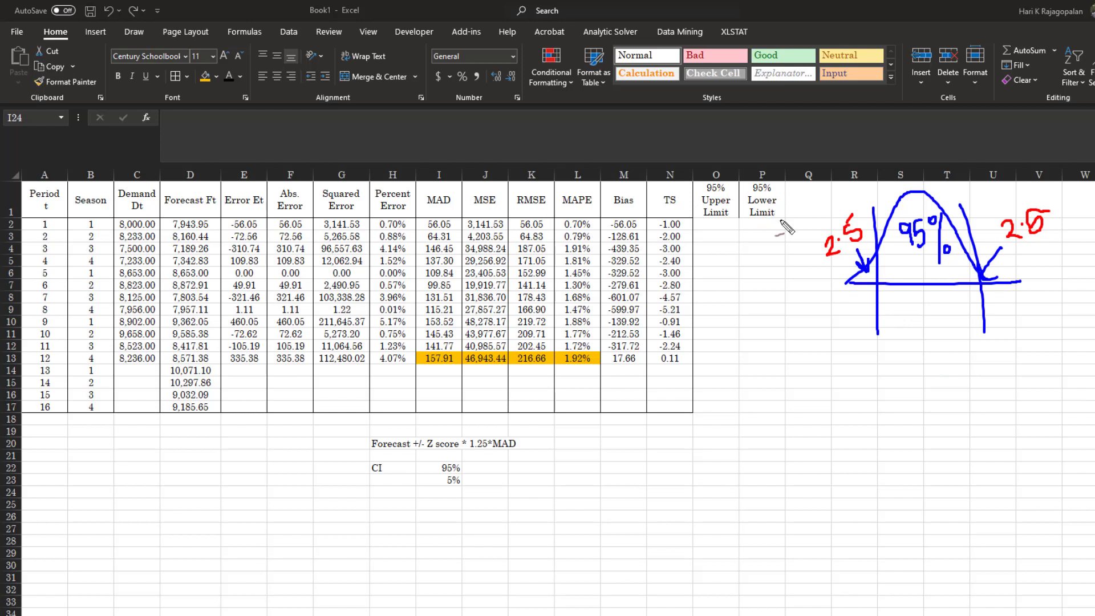
Step: Mark both cutoff points on the curve's baseline in red, box the left 2.5, and point red arrows at it and the 95% area
mouse_move(880, 280)
left_mouse_down()
mouse_move(888, 285)
mouse_move(877, 289)
left_mouse_up()
left_click_drag(810, 234, 824, 278)
mouse_move(809, 234)
left_mouse_down()
mouse_move(877, 251)
mouse_move(824, 276)
left_mouse_up()
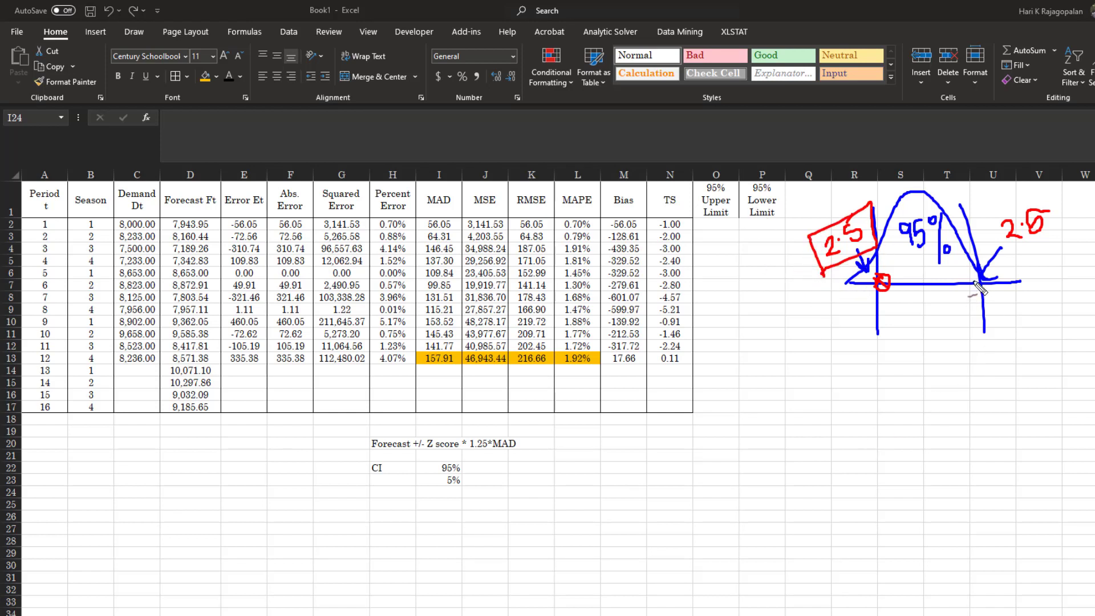
left_click_drag(974, 278, 976, 287)
mouse_move(837, 224)
left_mouse_down()
mouse_move(831, 194)
mouse_move(836, 222)
left_mouse_up()
left_click(913, 187)
left_click_drag(914, 187, 917, 215)
left_click_drag(924, 203, 917, 215)
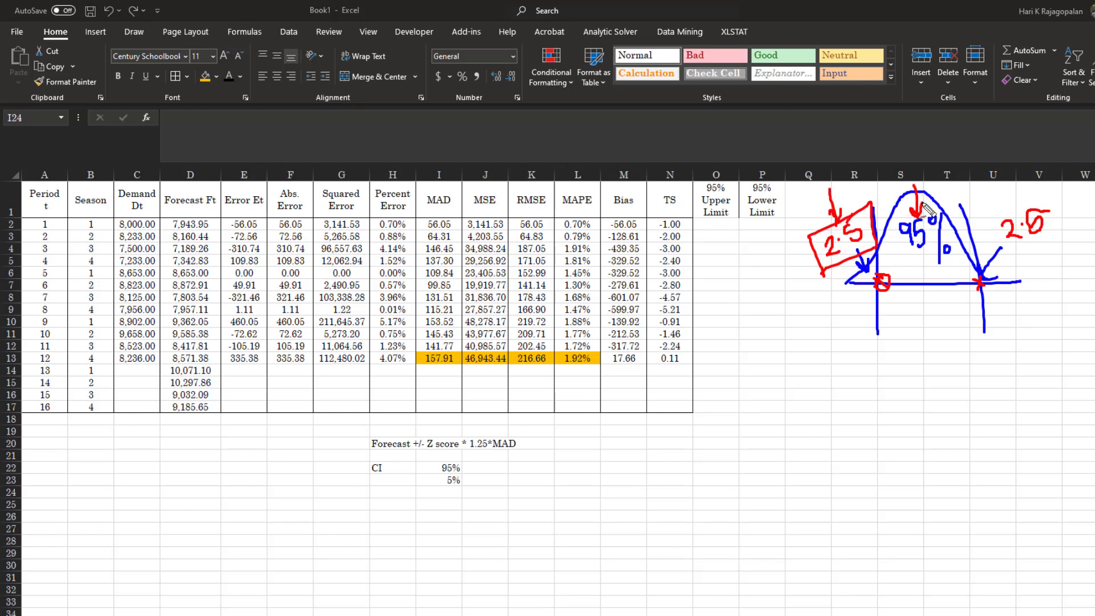
Step: Write 97.5% in red below the bell curve, underline it twice, and clear the drawing from the sheet
mouse_move(852, 317)
left_mouse_down()
mouse_move(853, 345)
mouse_move(887, 332)
mouse_move(885, 346)
left_mouse_up()
left_click(877, 332)
mouse_move(886, 317)
left_mouse_down()
mouse_move(906, 305)
mouse_move(908, 349)
mouse_move(925, 330)
left_mouse_up()
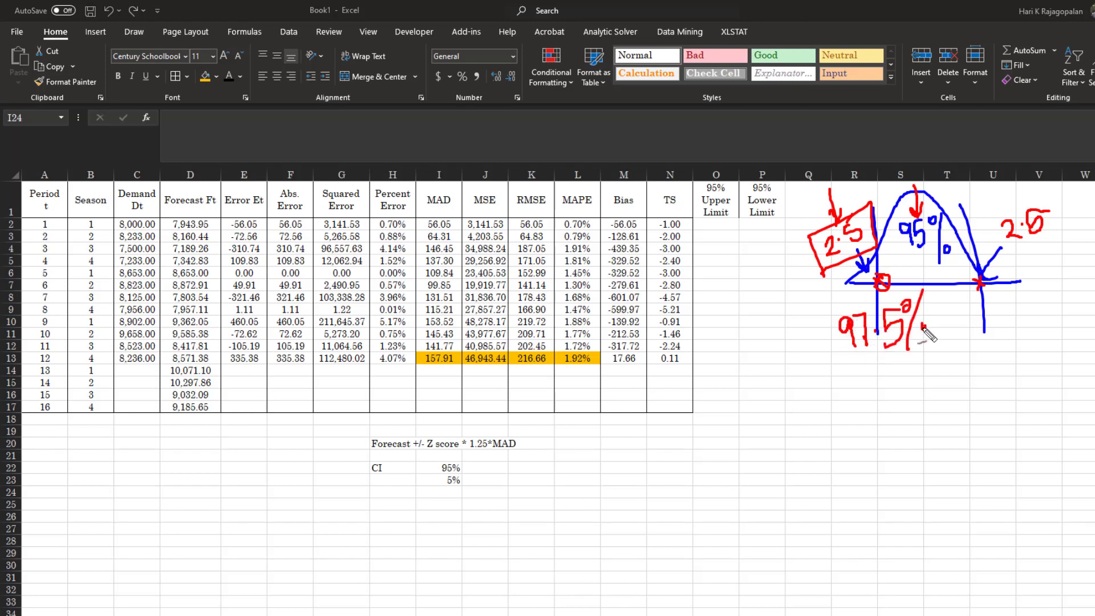
mouse_move(854, 387)
left_mouse_down()
mouse_move(928, 351)
mouse_move(928, 368)
left_mouse_up()
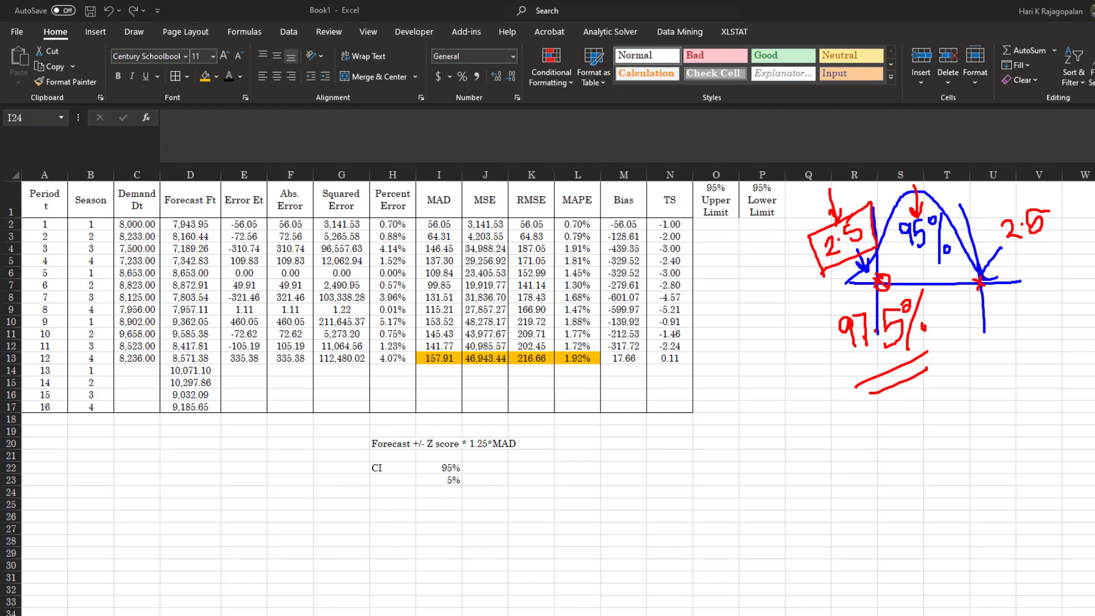
key("Escape")
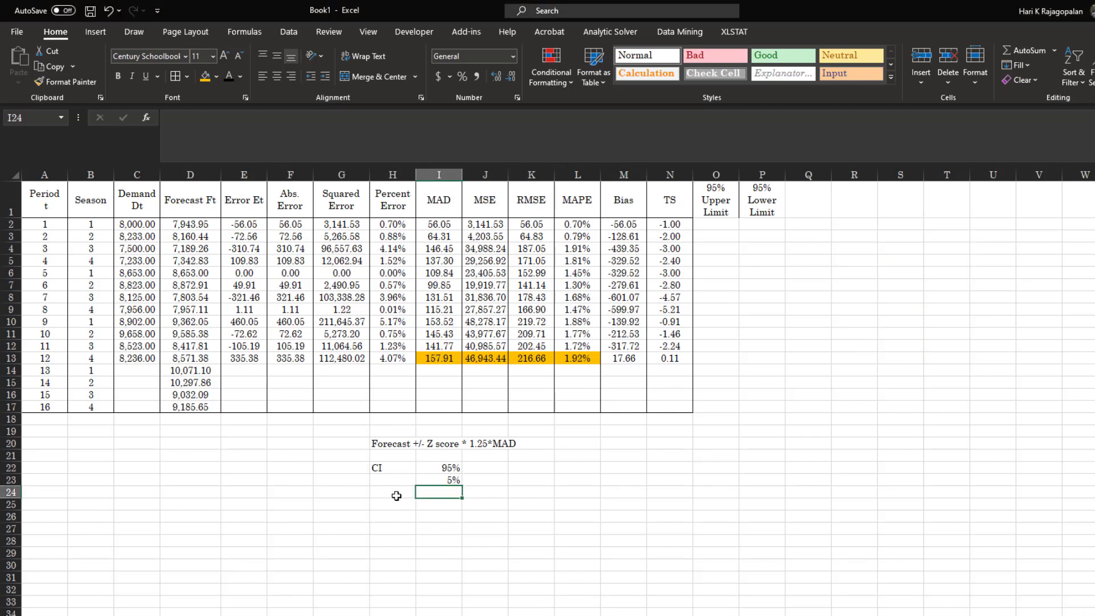
Step: Calculate the upper z score in I24 with the formula =NORM.S.INV(0.975)
type("=norm.")
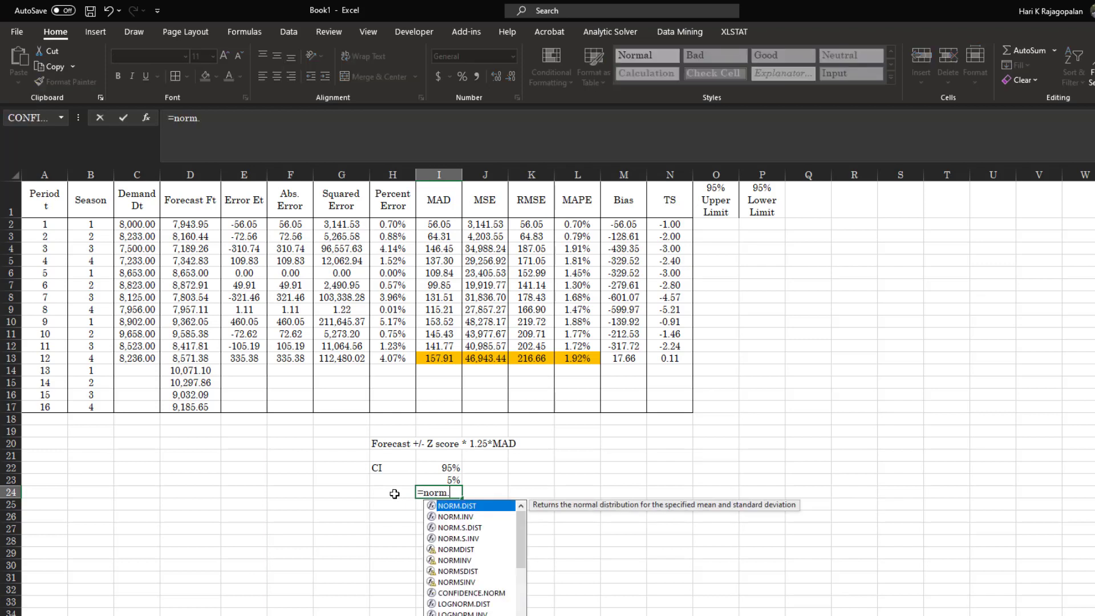
type("s.in")
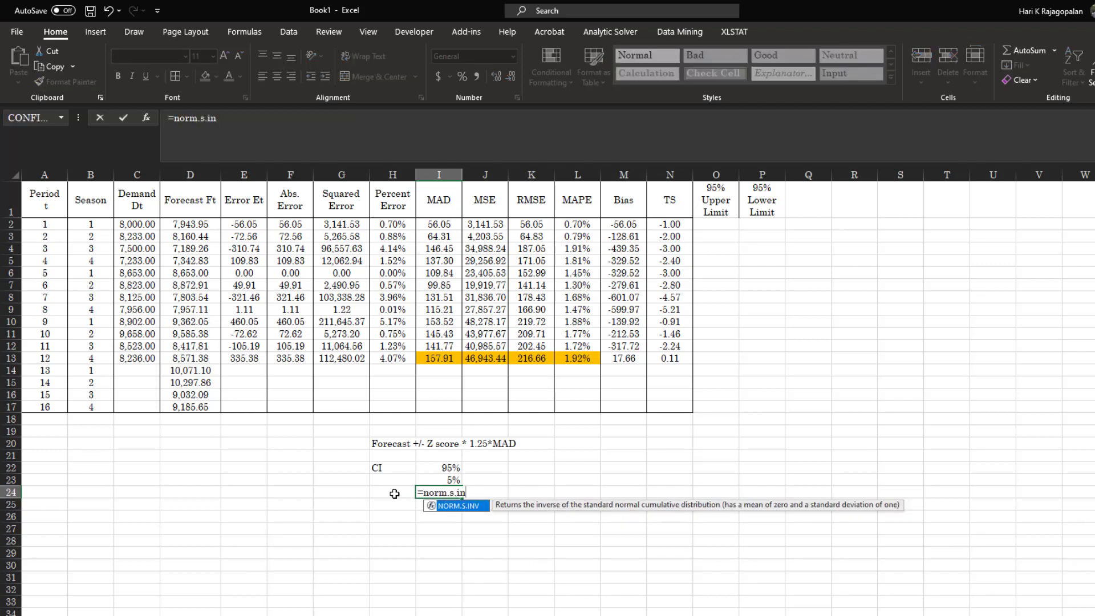
type("v")
key("Tab")
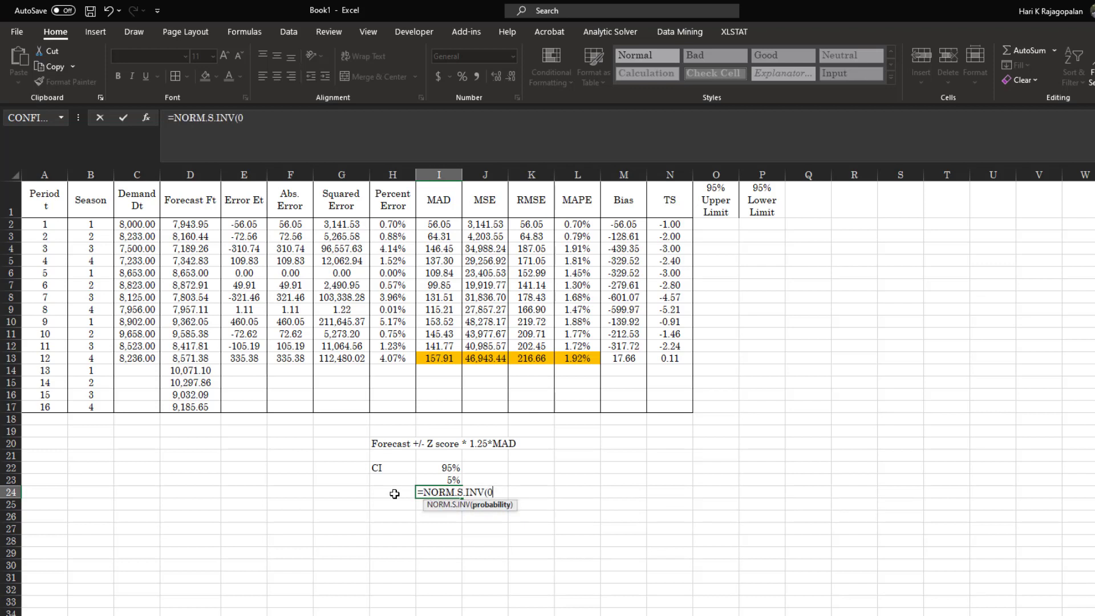
type("0/")
key("BackSpace")
type(",975)")
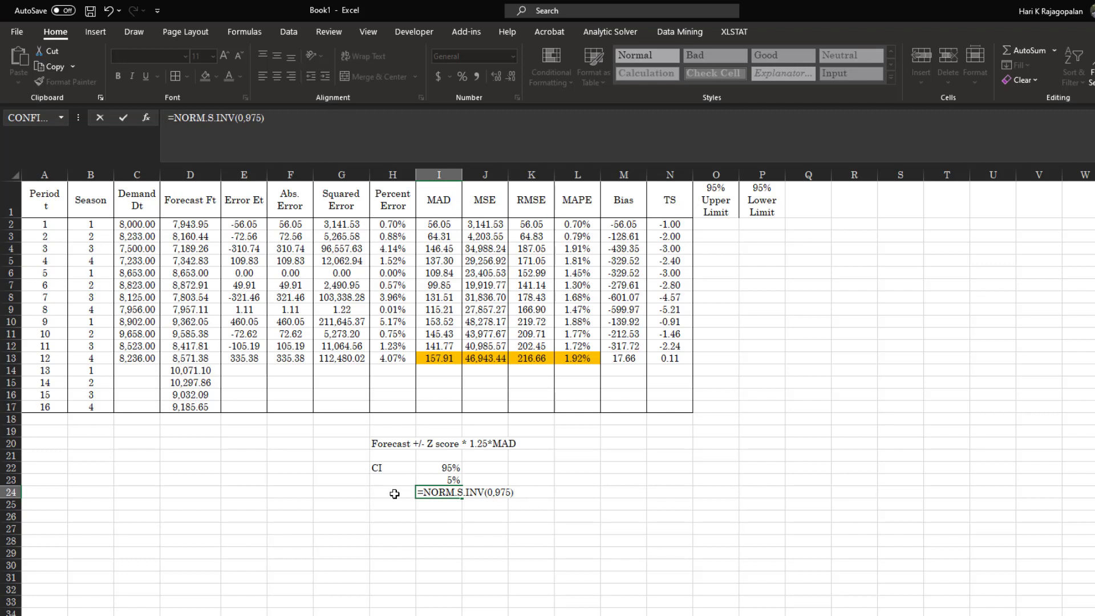
key("BackSpace")
key("BackSpace")
key("BackSpace")
key("BackSpace")
key("BackSpace")
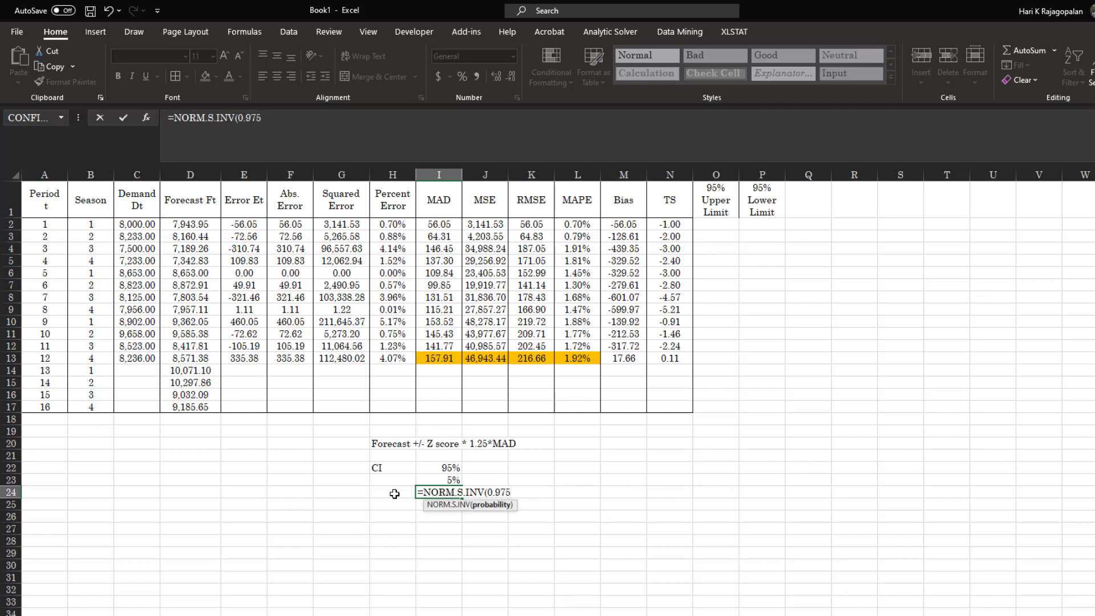
key("Return")
Step: Calculate the lower z score in I25 with the formula =NORM.S.INV(0.025)
type("=norm")
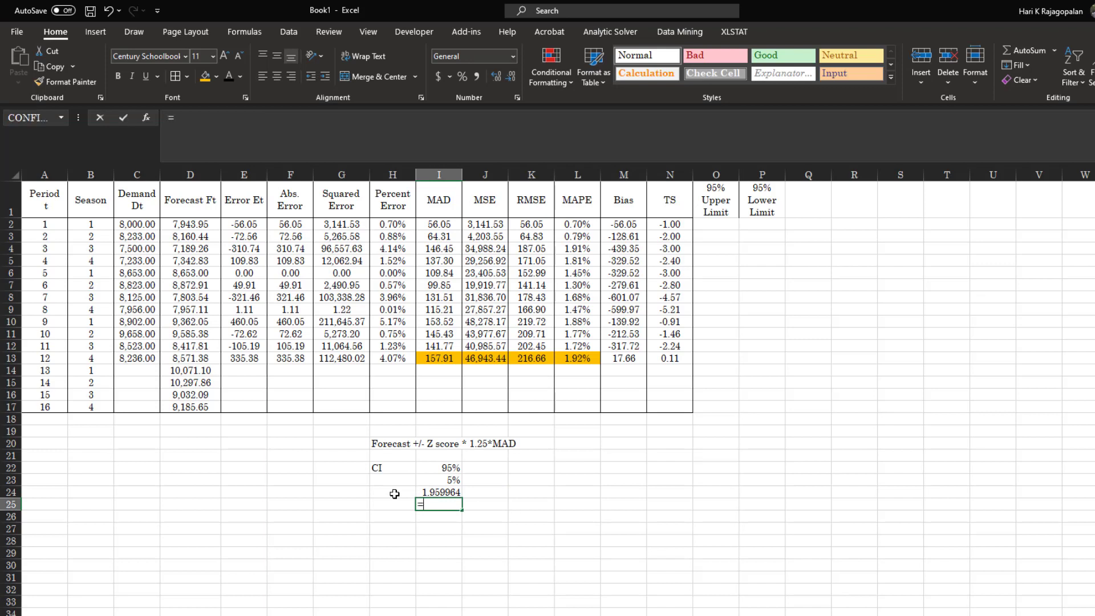
key("Down")
key("Down")
key("Down")
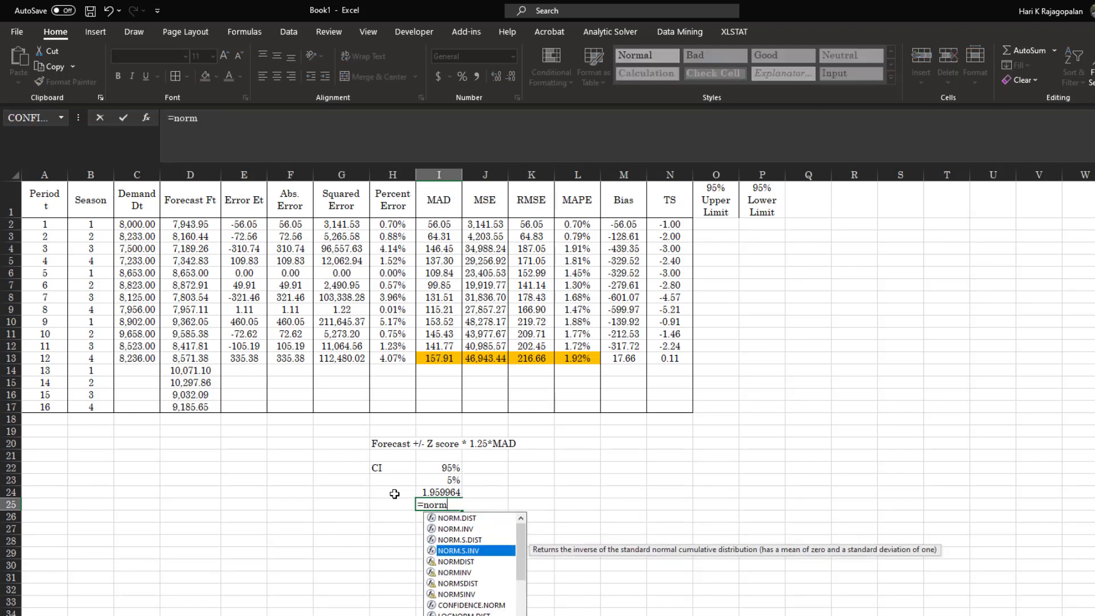
key("Tab")
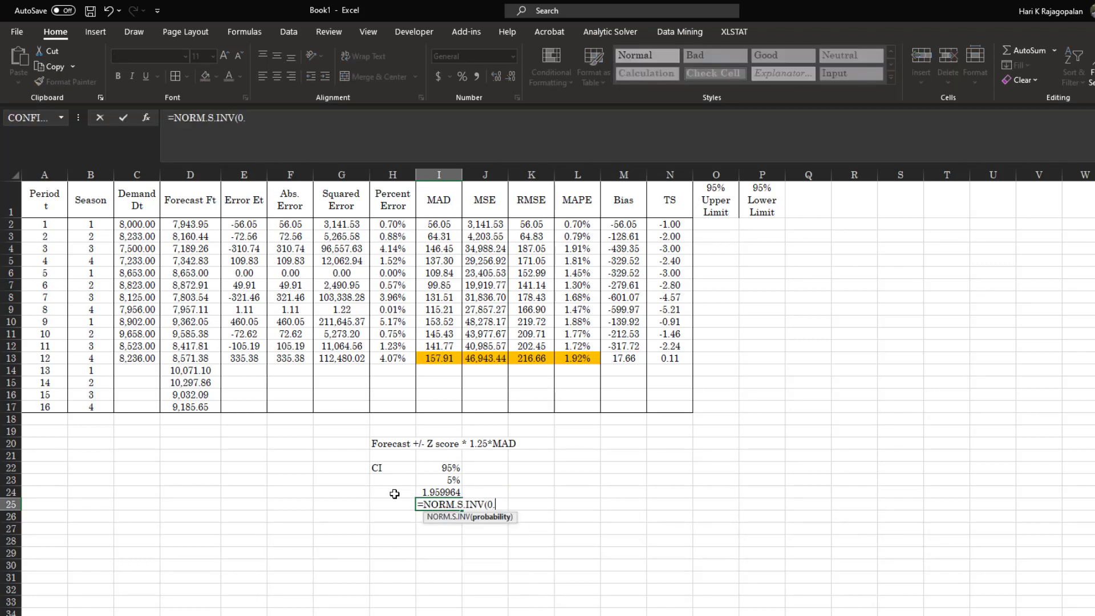
type("0.025)")
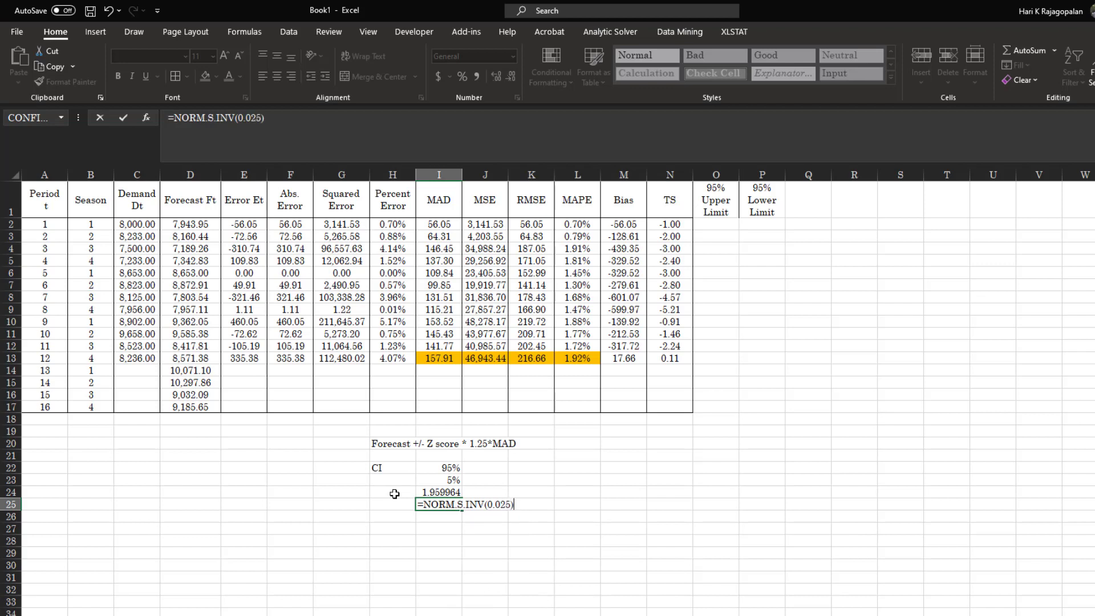
key("Return")
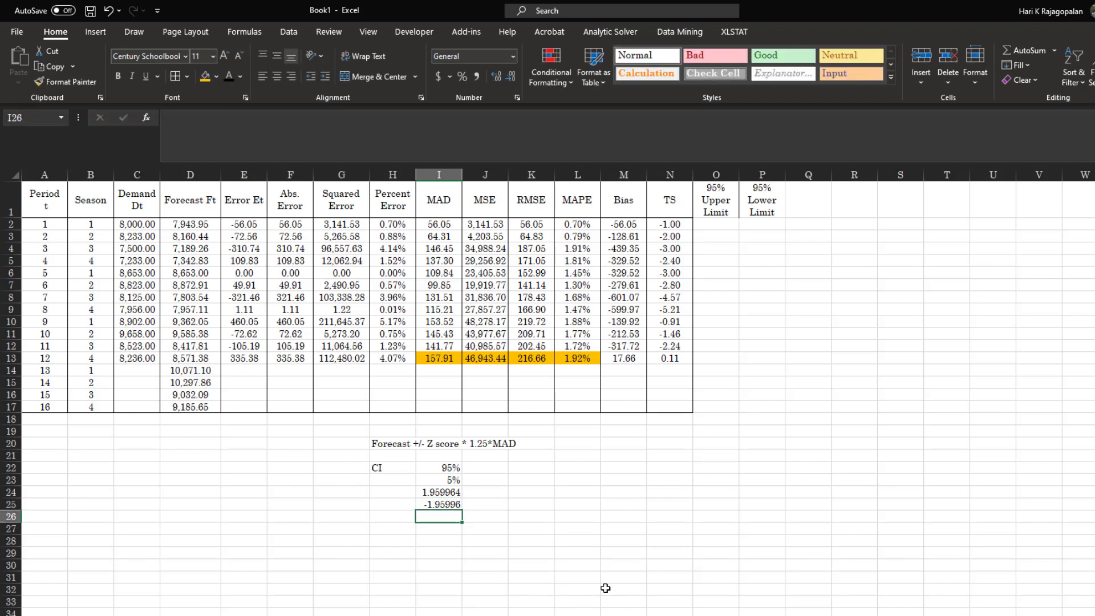
Step: Show the lower z score in I25 with six decimal places
left_click(445, 491)
left_click(448, 507)
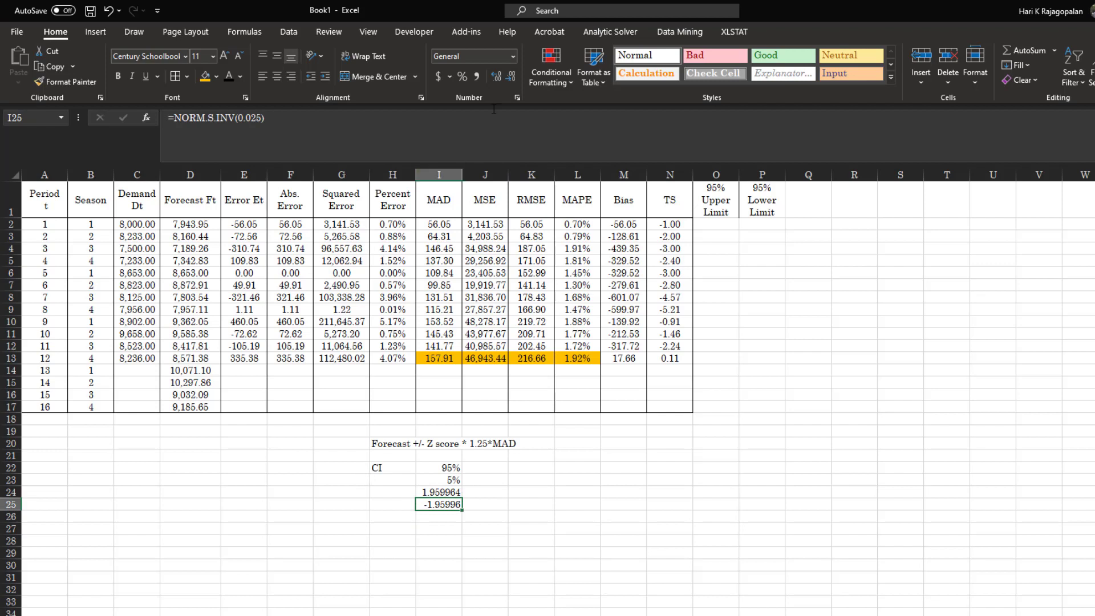
left_click(496, 76)
left_click_drag(421, 503, 438, 491)
Step: Calculate the 95% upper limit in O2 with =D2+NORM.S.INV(0.975)*1.25*$I$13 and fill it down to O17
left_click(724, 221)
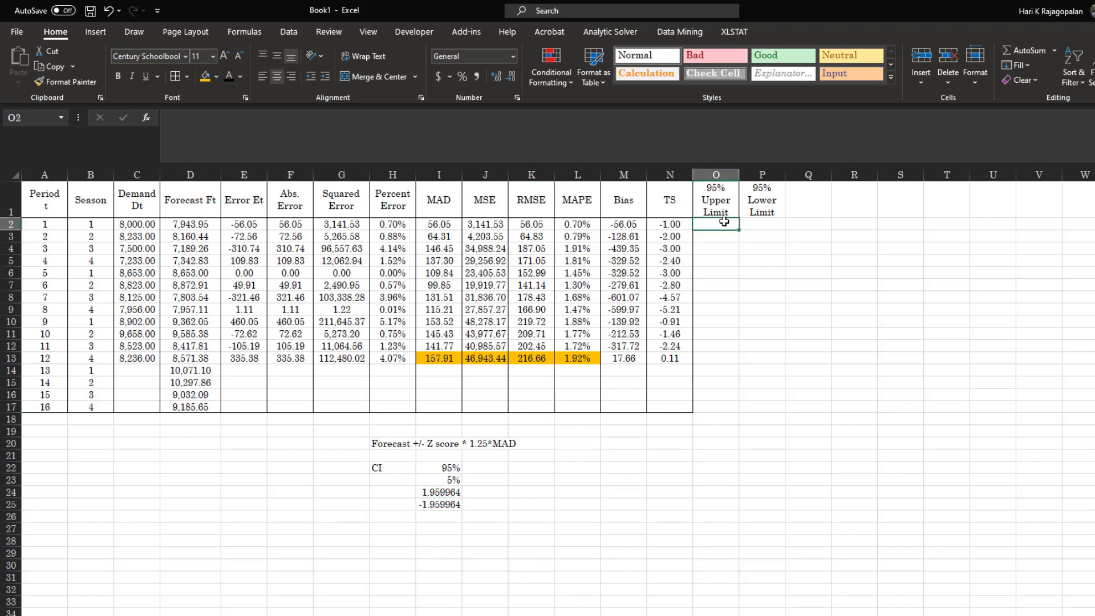
type("=")
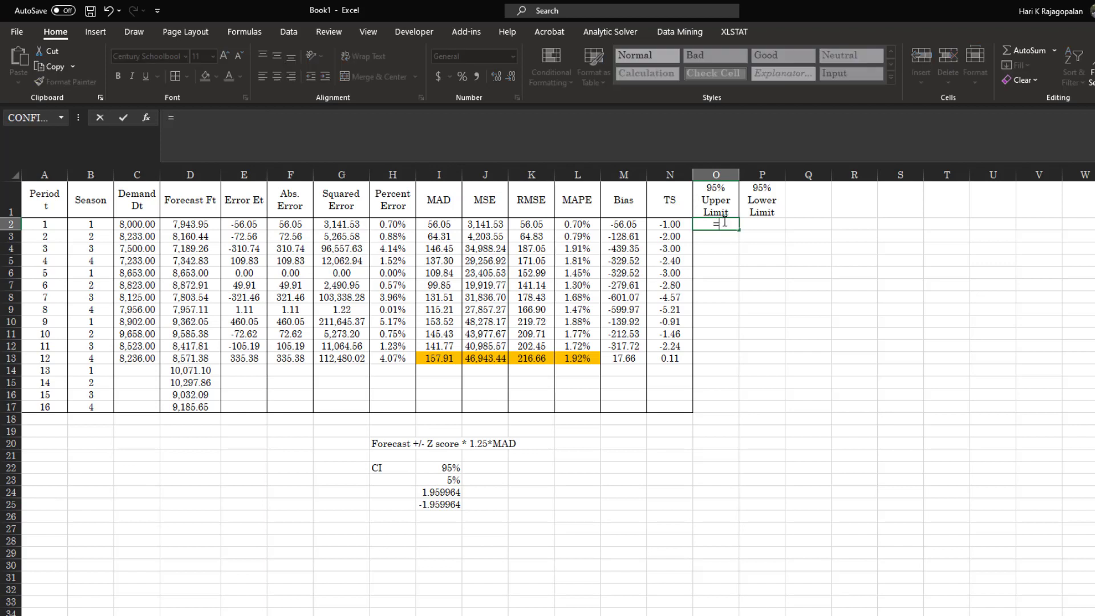
left_click(188, 221)
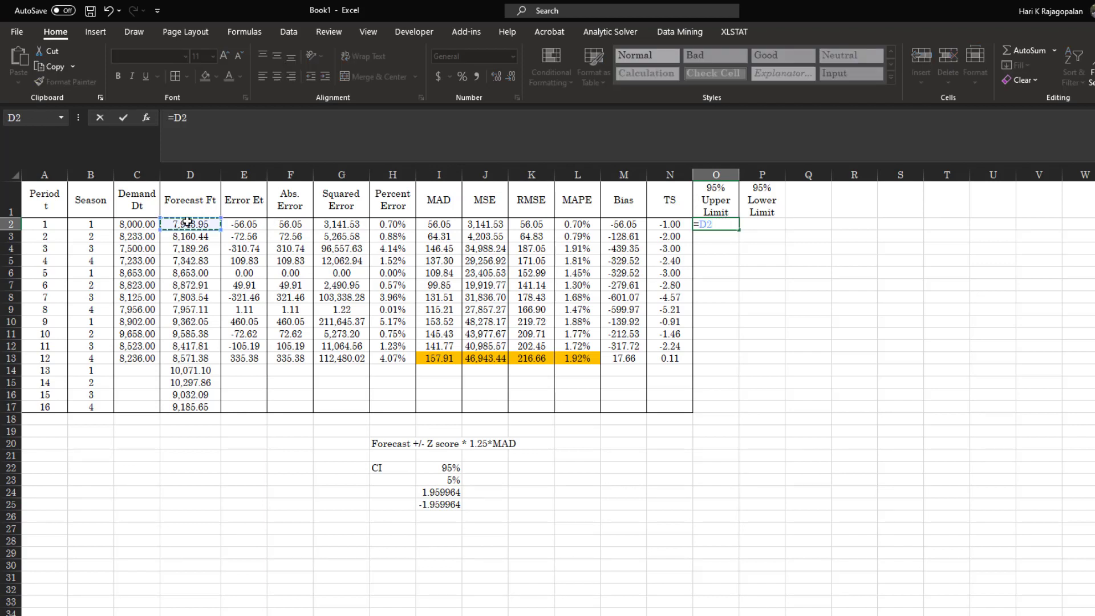
type("+nor")
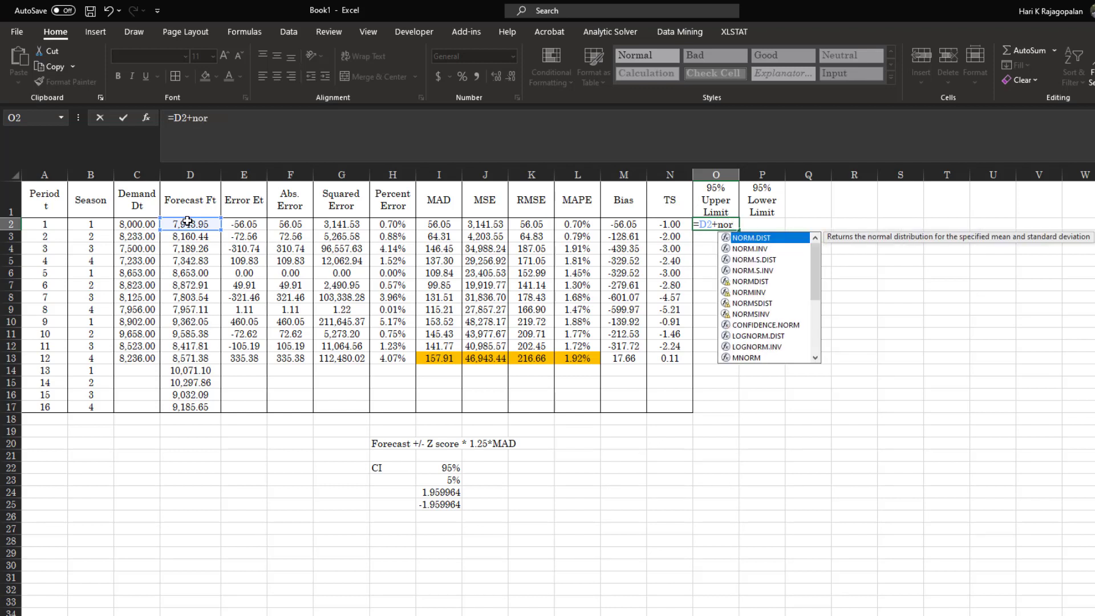
key("Down")
key("Down")
key("Down")
key("Tab")
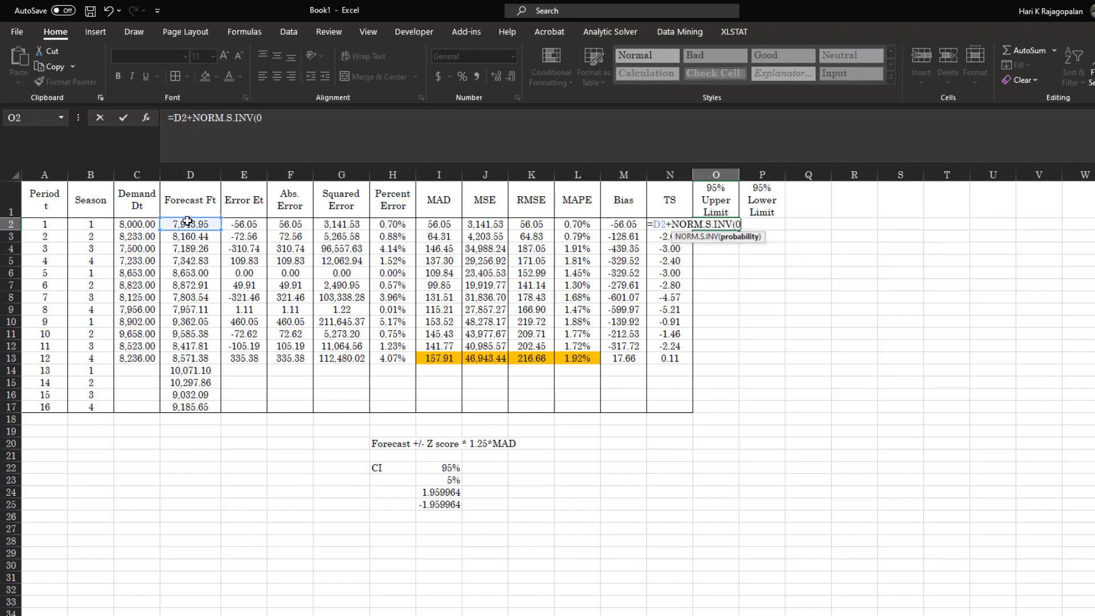
type("0.975)*1.25")
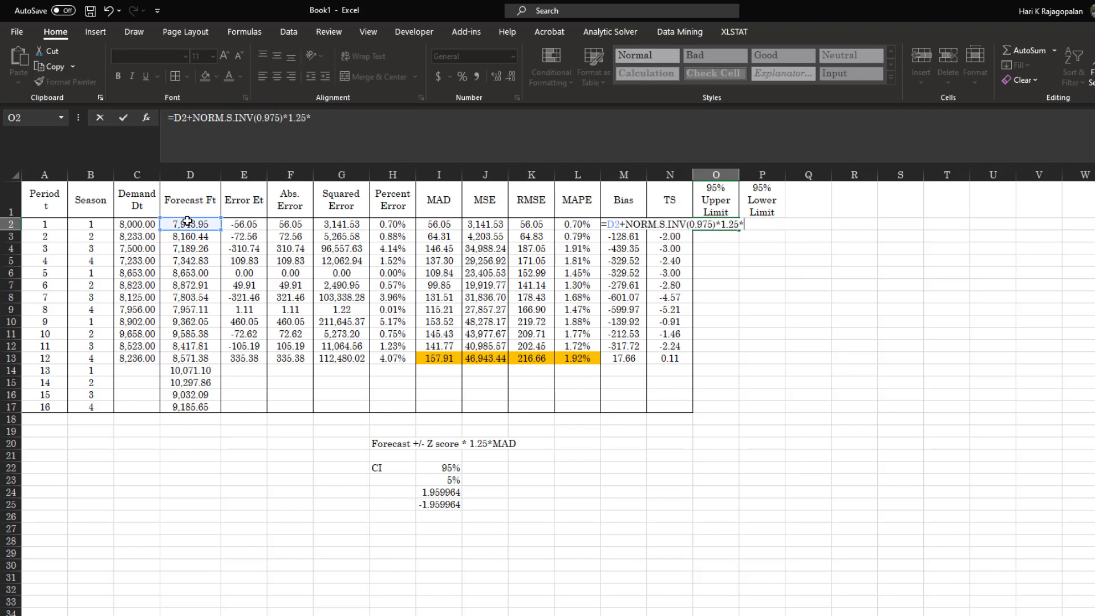
type("*")
left_click(449, 357)
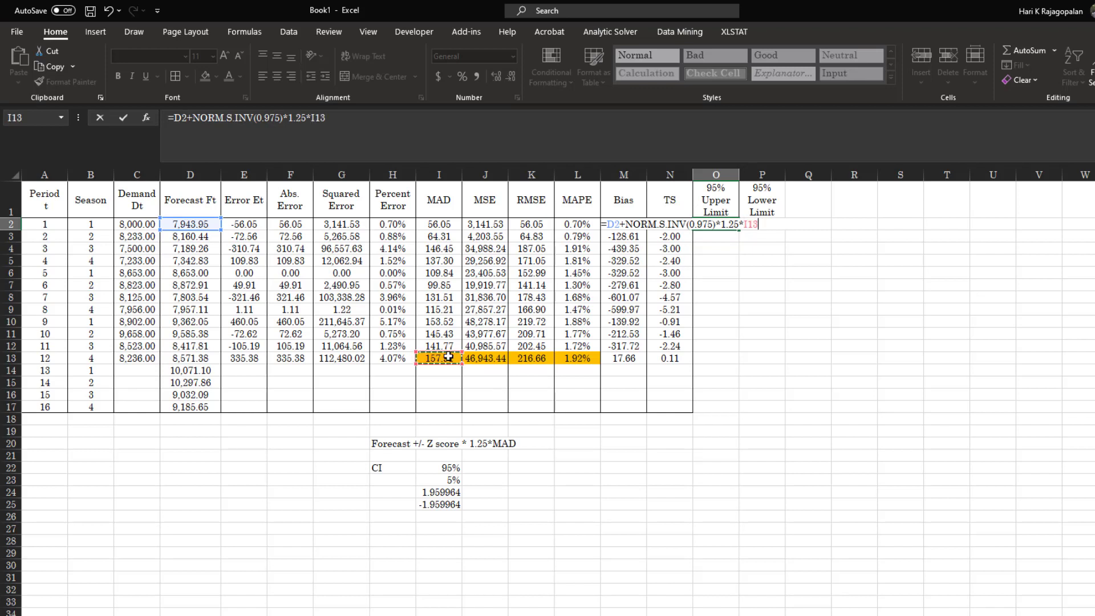
key("F4")
key("Return")
left_click(725, 225)
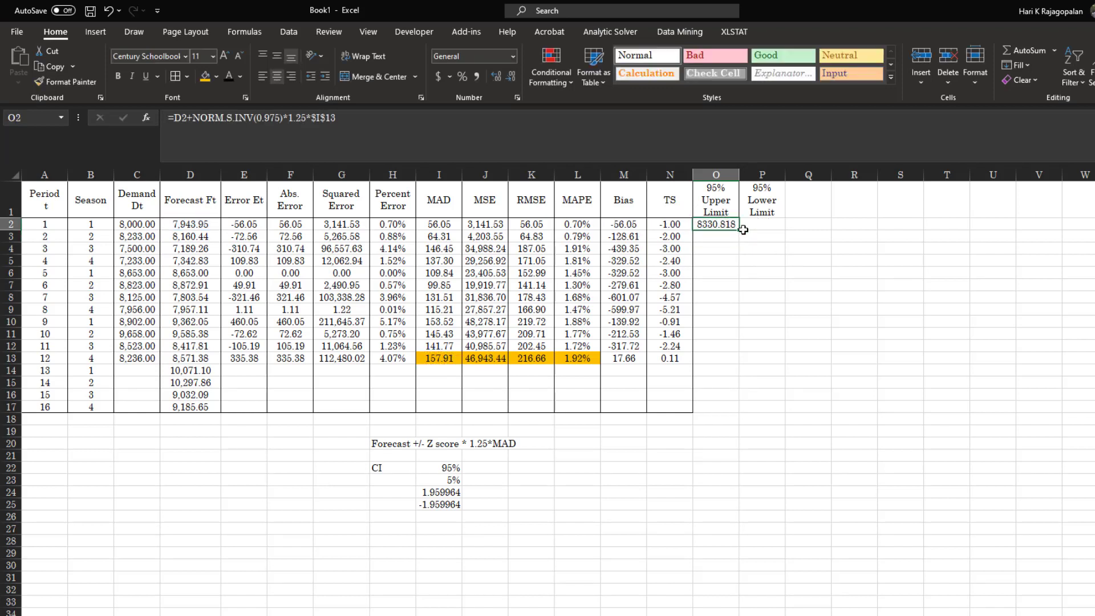
left_click_drag(739, 228, 740, 415)
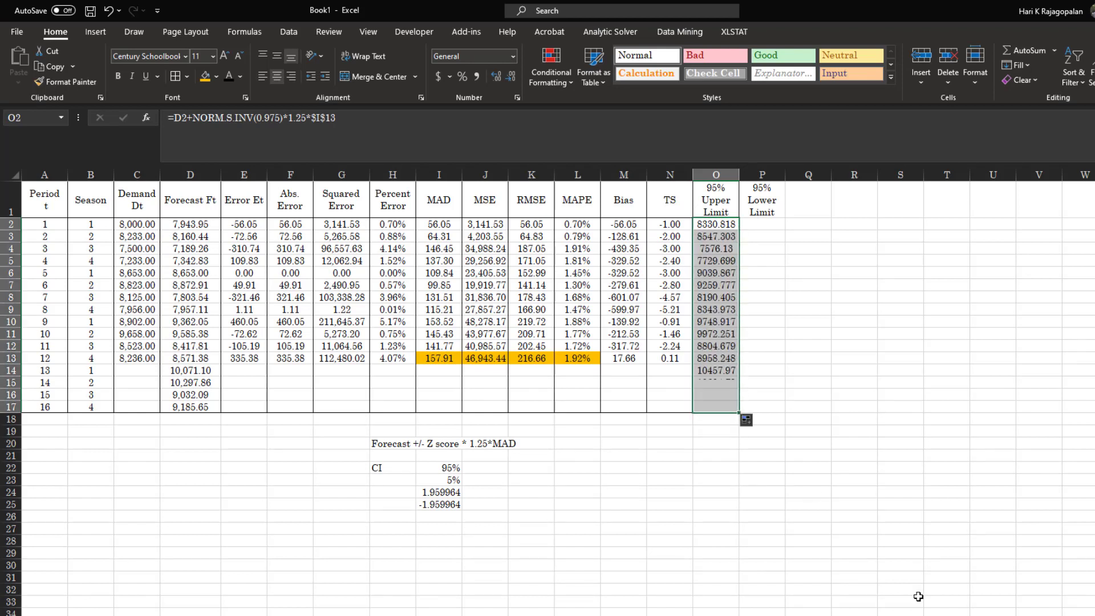
Step: Copy the formatting of the Forecast Ft column, D1:D17, onto the 95% Upper Limit column
left_click(197, 223)
mouse_move(191, 200)
left_mouse_down()
mouse_move(185, 420)
mouse_move(185, 408)
left_mouse_up()
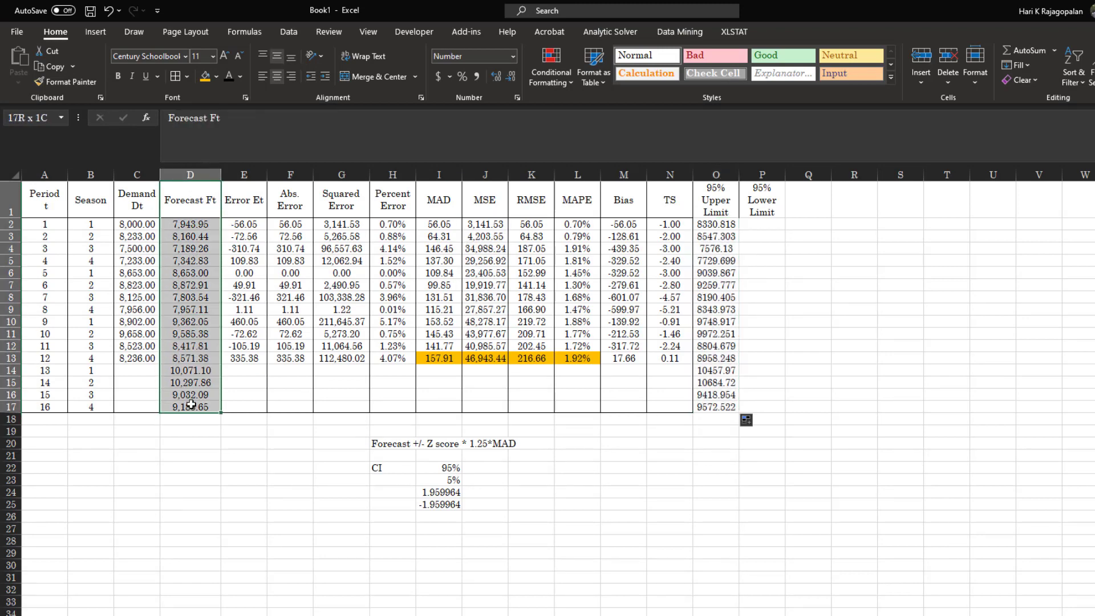
left_click(65, 82)
left_click(735, 173)
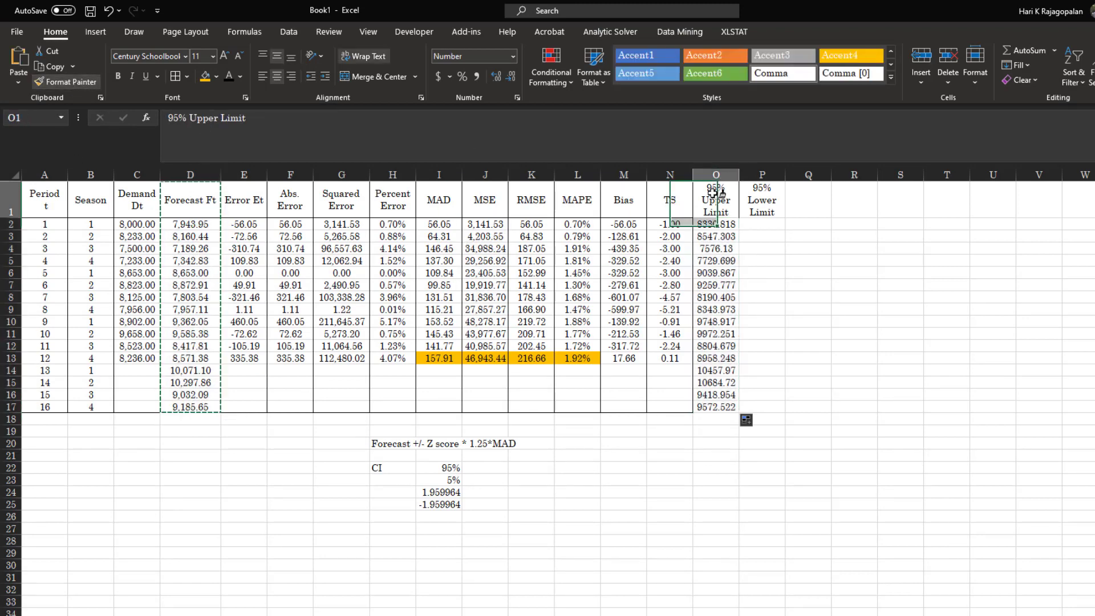
left_click(827, 451)
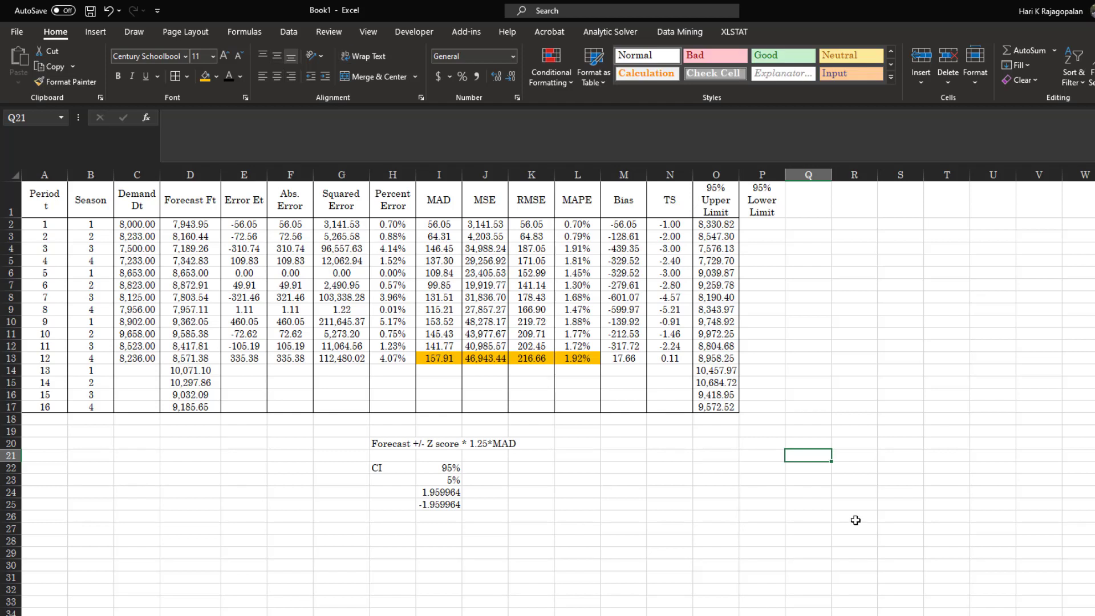
Step: Calculate the 95% lower limit in P2 with =D2+NORM.S.INV(0.025)*1.25*$I$13 and fill it down to P17
left_click(773, 225)
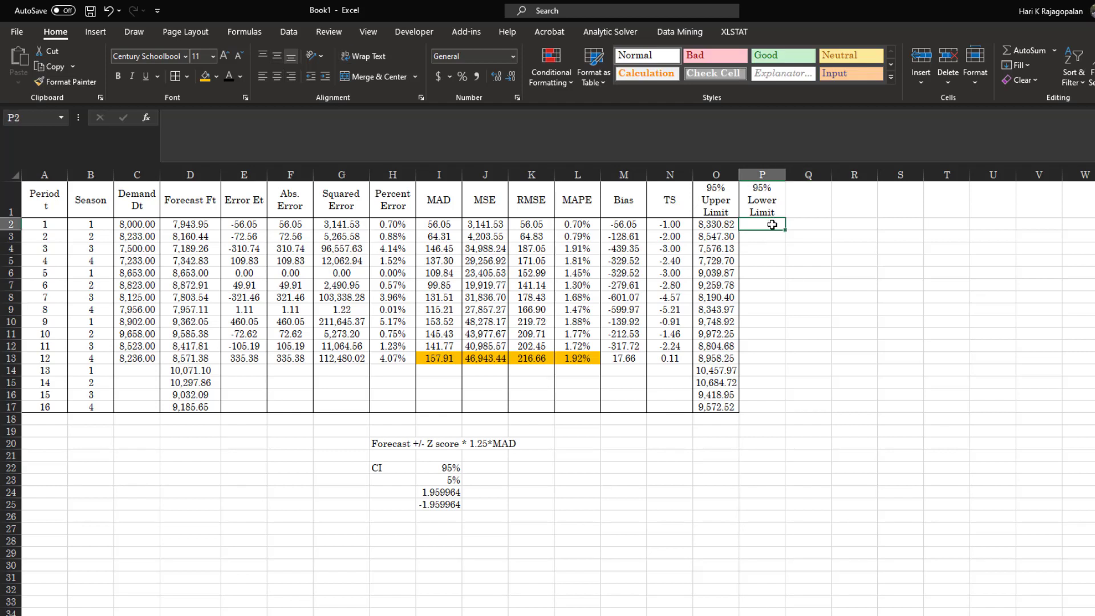
type("=")
left_click(189, 224)
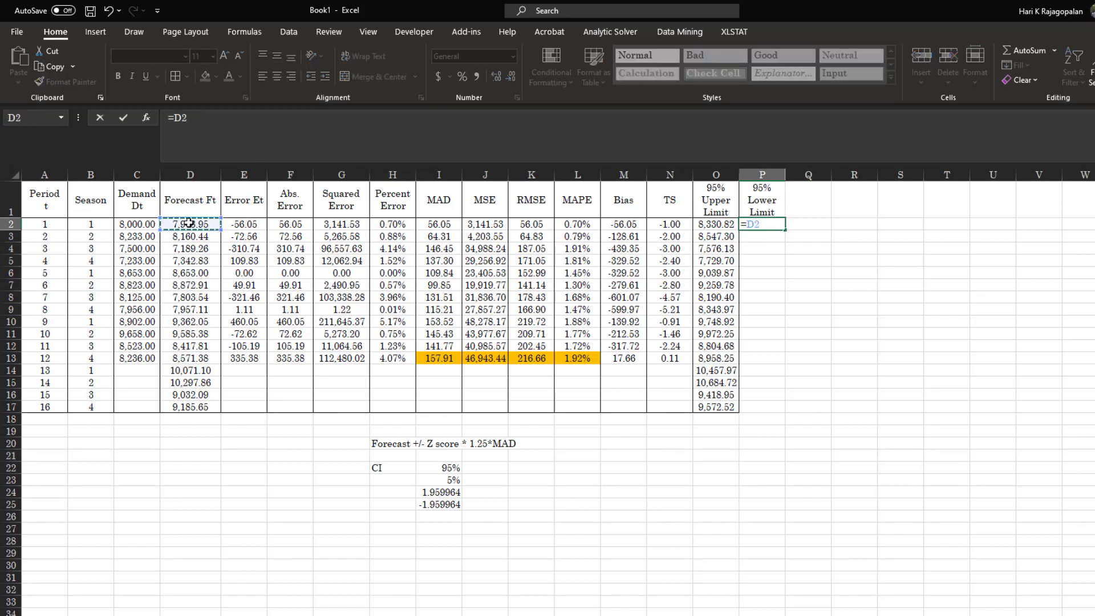
type("+norm")
key("Down")
key("Down")
key("Down")
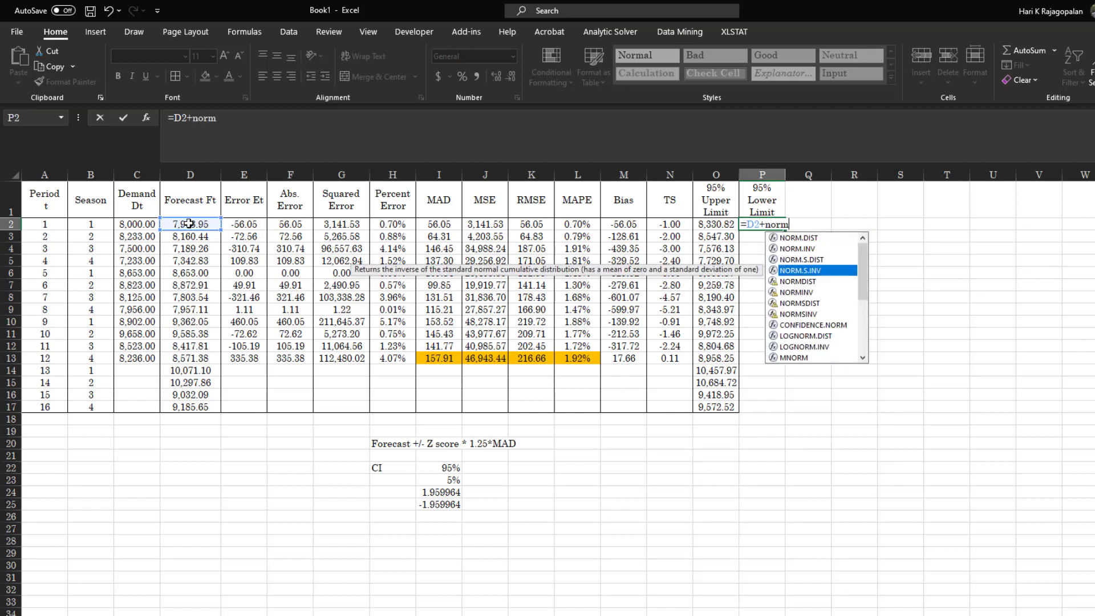
key("Tab")
type("0.")
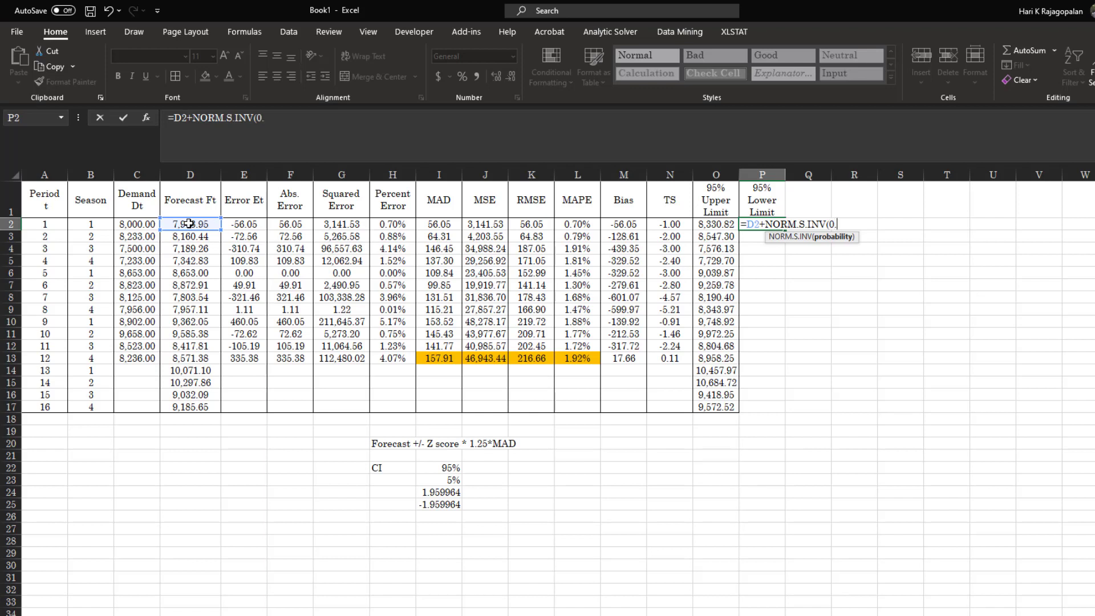
type("025)")
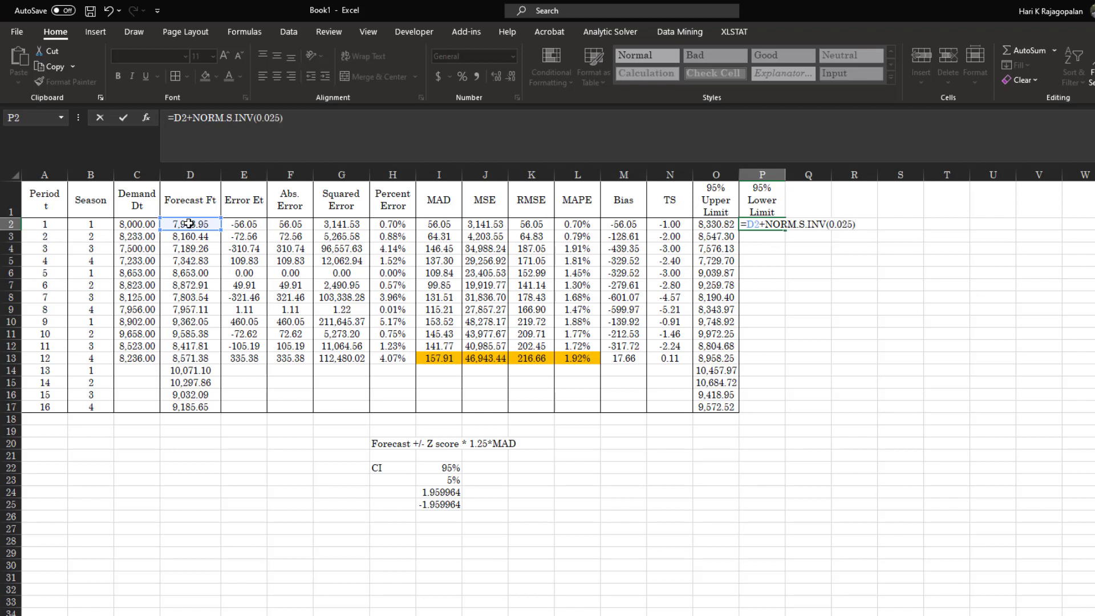
type("*1.23")
type("*")
left_click(438, 358)
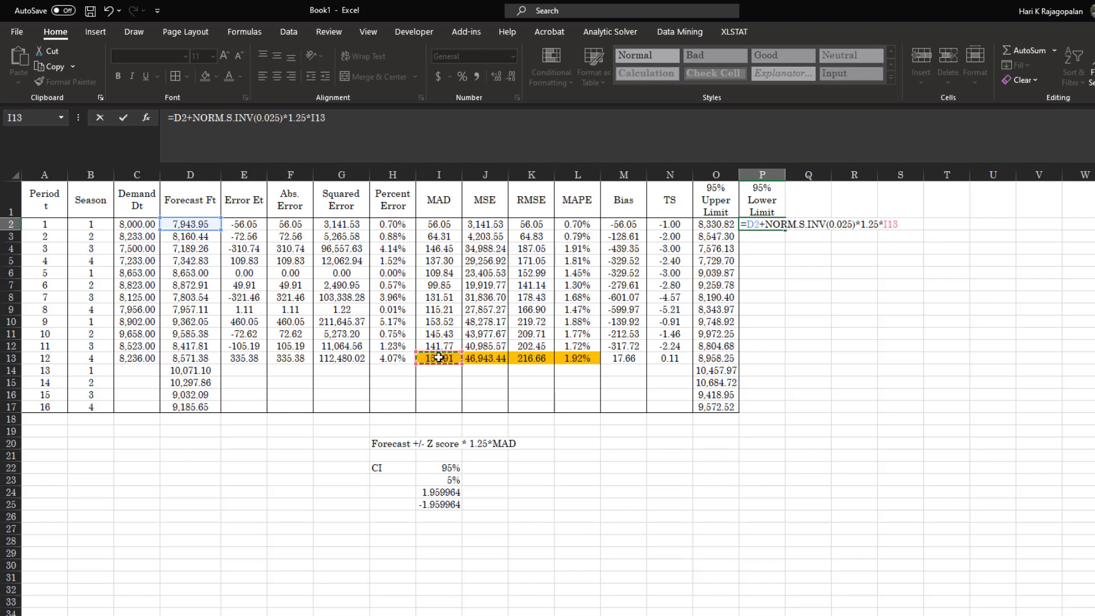
key("F4")
key("Return")
left_click(774, 223)
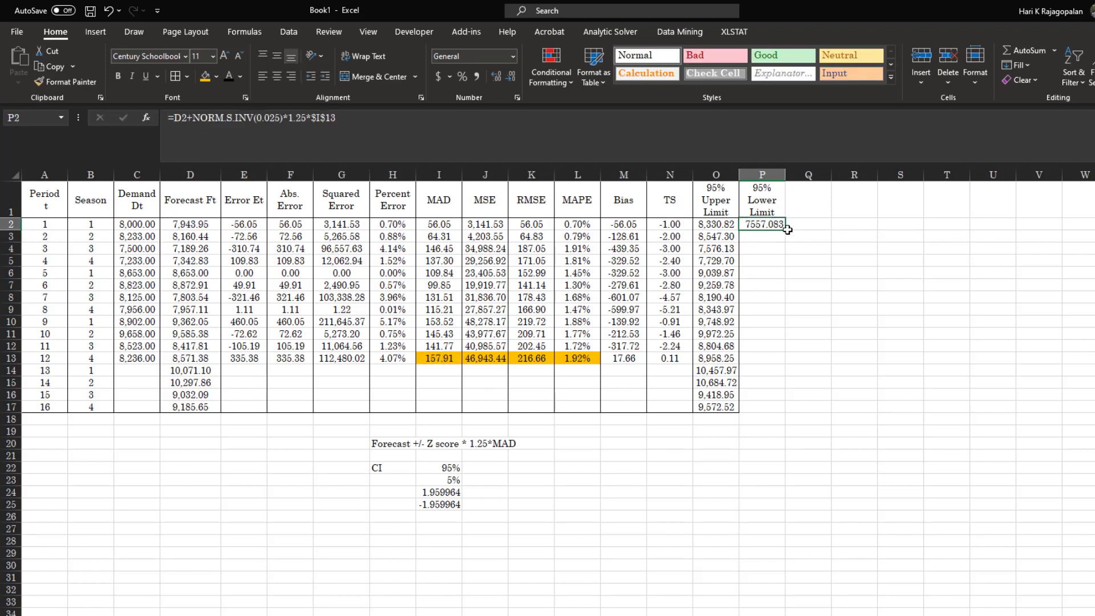
left_click_drag(785, 229, 786, 412)
Step: Copy the formatting of the 95% Upper Limit column, O1:O17, onto the 95% Lower Limit column
left_click_drag(722, 197, 720, 409)
left_click(66, 83)
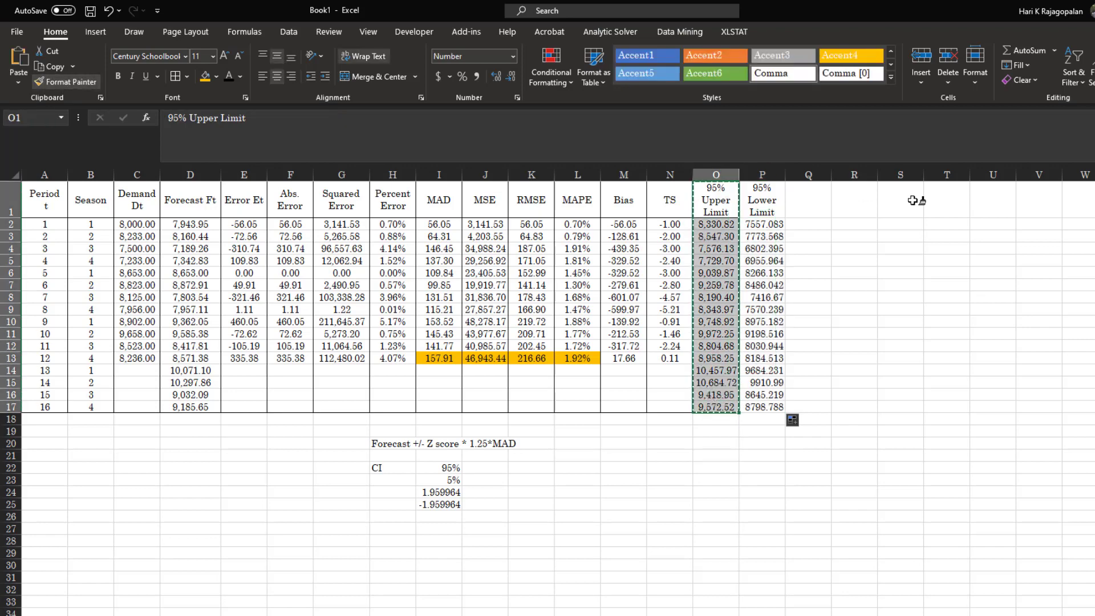
left_click_drag(763, 195, 827, 403)
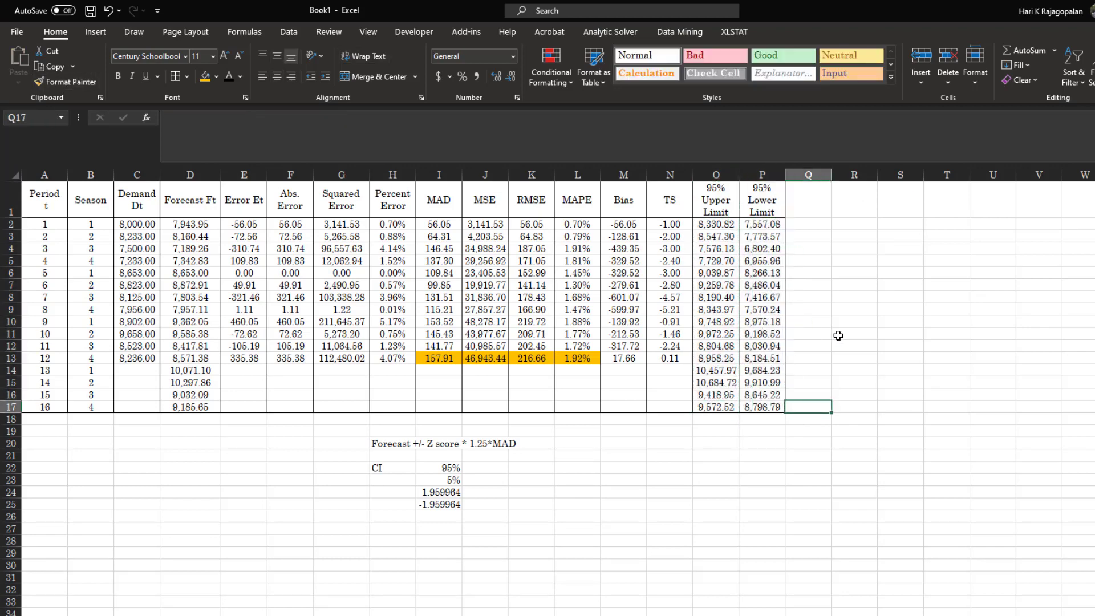
Step: Insert a scatter chart with straight lines and markers plotting Demand, Forecast, 95% Upper Limit and 95% Lower Limit against Period, rows 1 to 17
left_click_drag(44, 187, 53, 404)
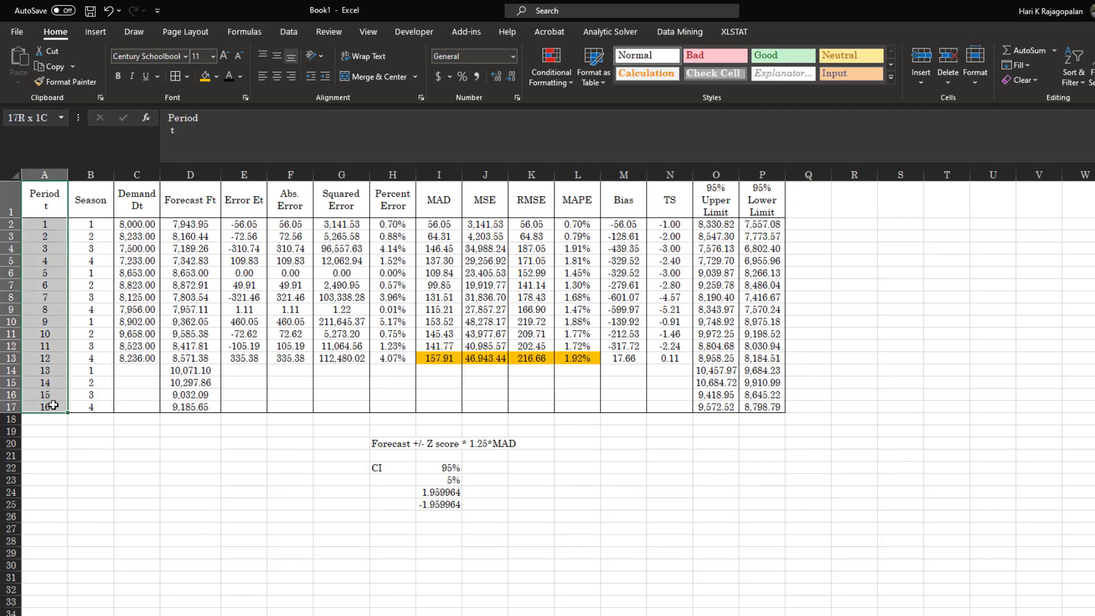
left_click_drag(137, 193, 139, 406)
left_click_drag(193, 191, 193, 406)
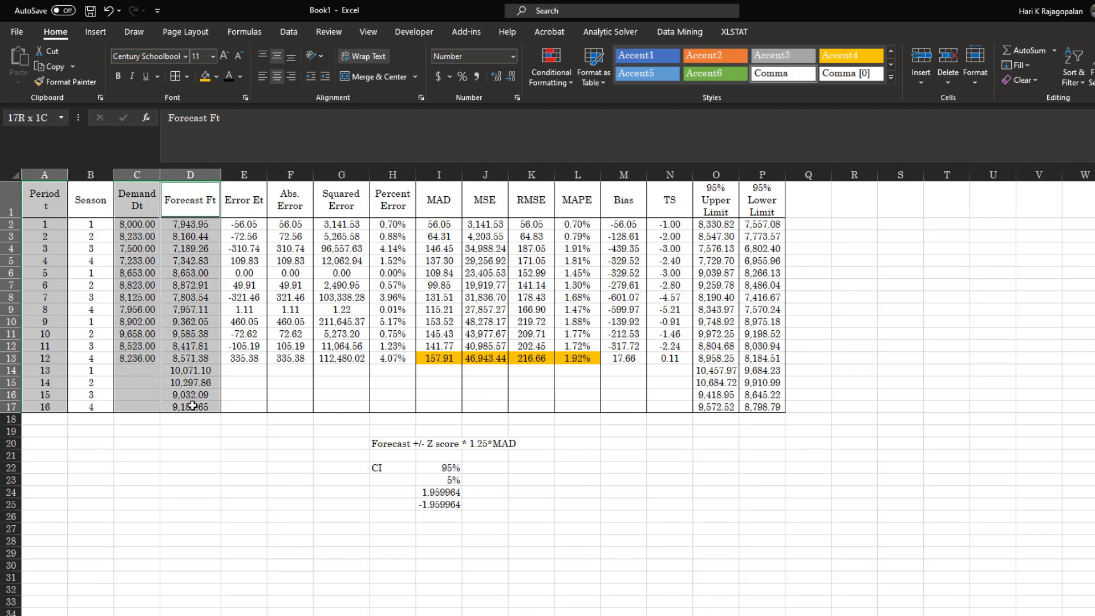
left_click_drag(722, 190, 763, 405)
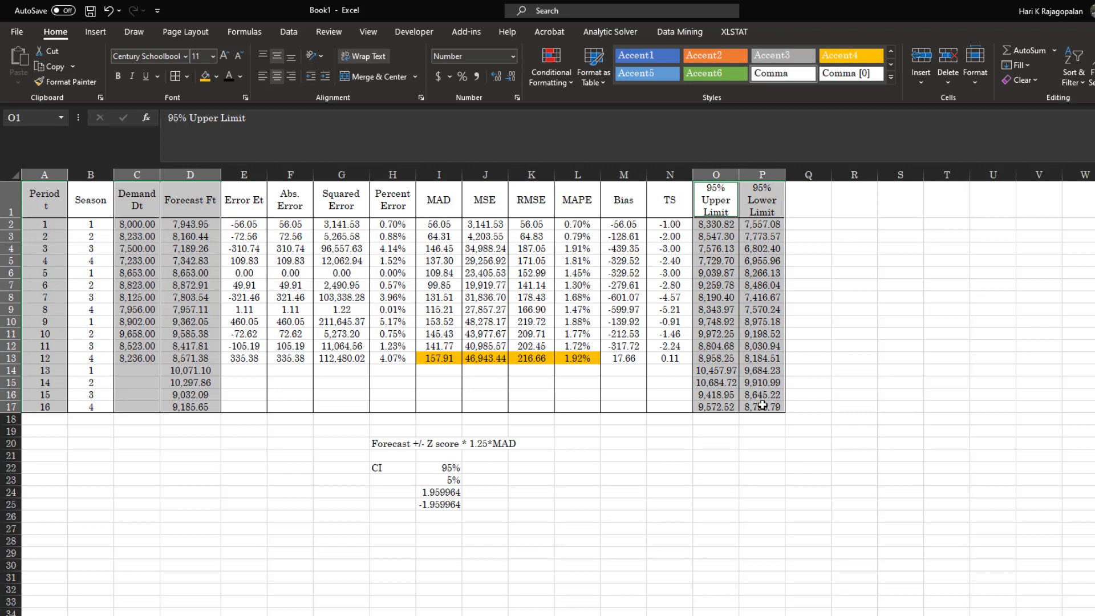
left_click(95, 32)
left_click(556, 78)
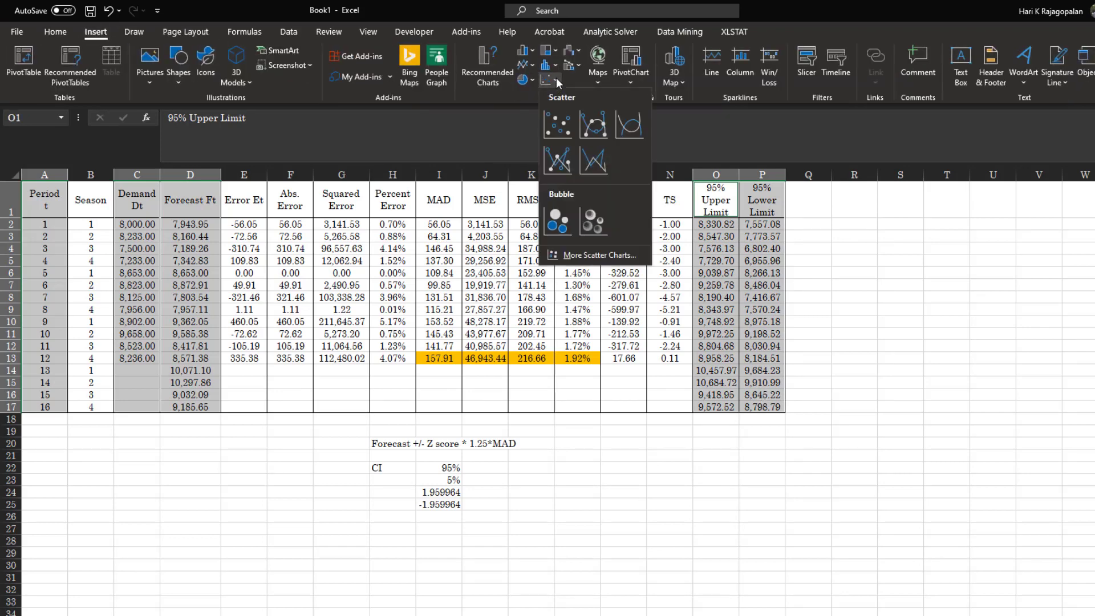
left_click(554, 154)
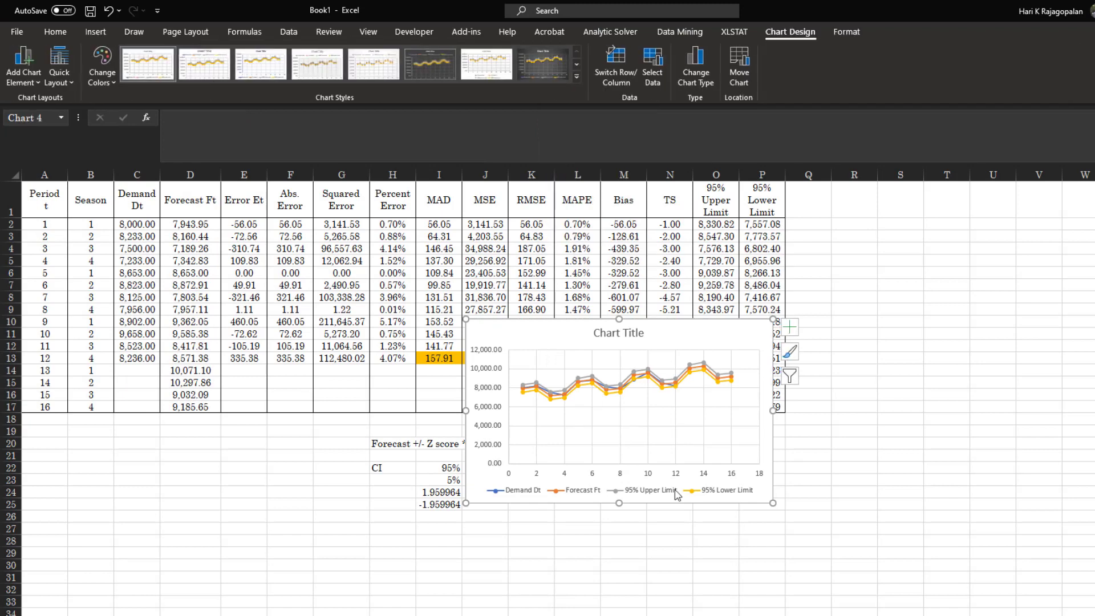
Step: Enlarge the forecast chart and place it below the data table, clear of the table's rows
left_click_drag(563, 513, 279, 548)
left_click_drag(489, 538, 699, 592)
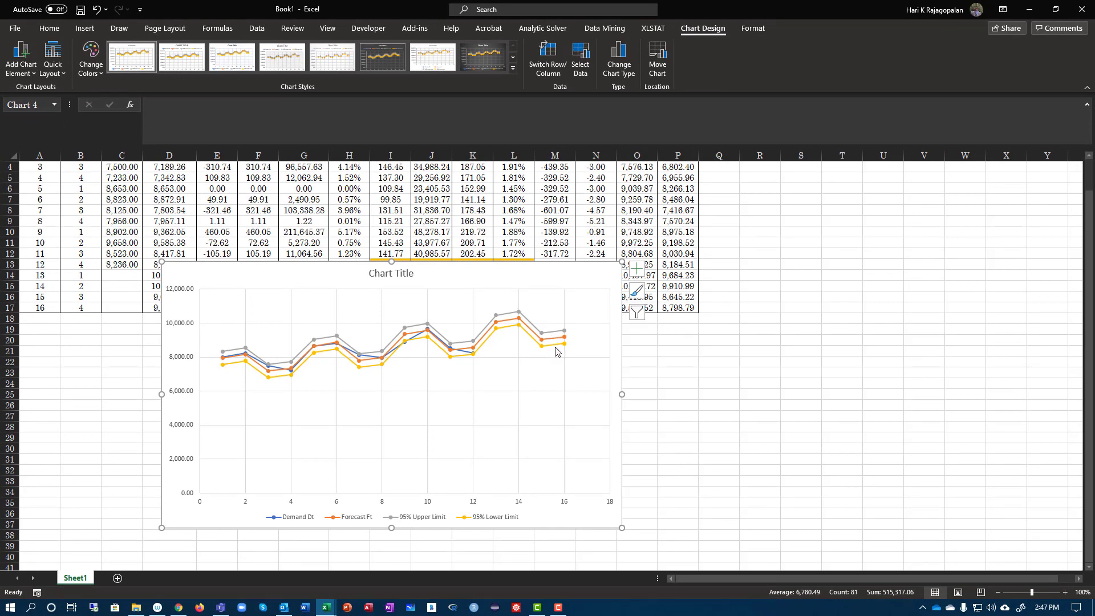
mouse_move(570, 337)
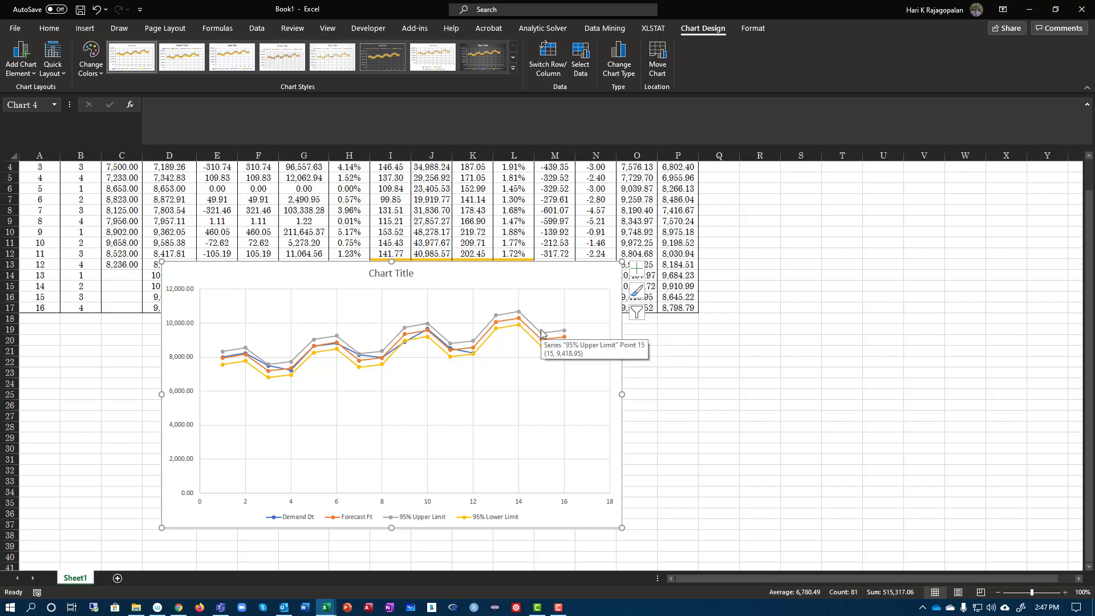
left_click_drag(571, 274, 626, 344)
left_click(800, 360)
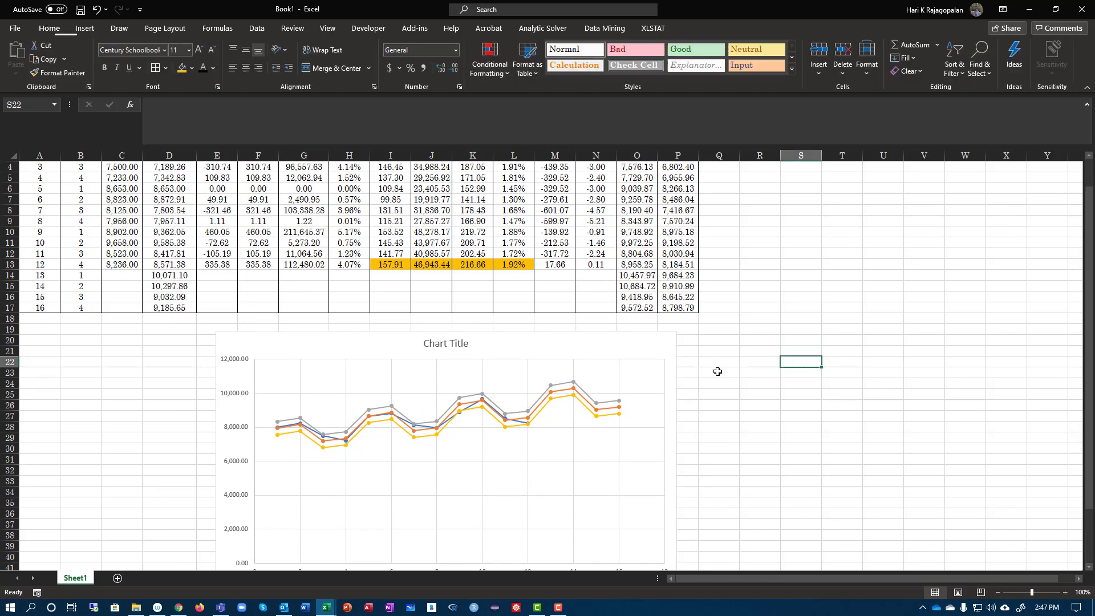
Step: Review the accuracy measures from MAD to TS and the 95% Upper Limit and 95% Lower Limit columns above the chart
scroll(717, 372, "up", 1)
left_click(636, 182)
left_click_drag(636, 181, 678, 362)
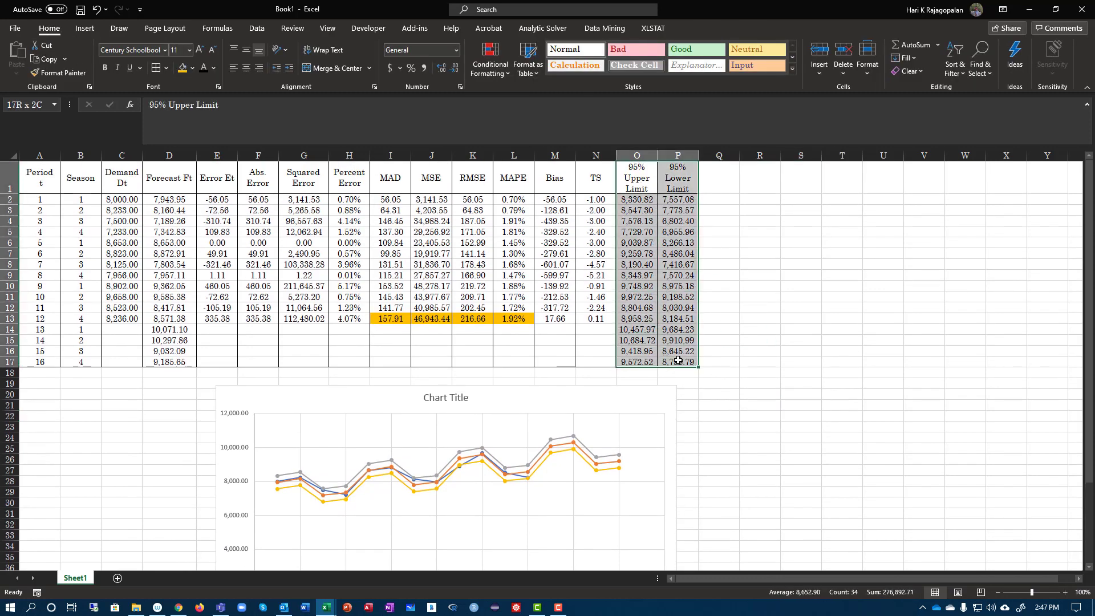
left_click(709, 409)
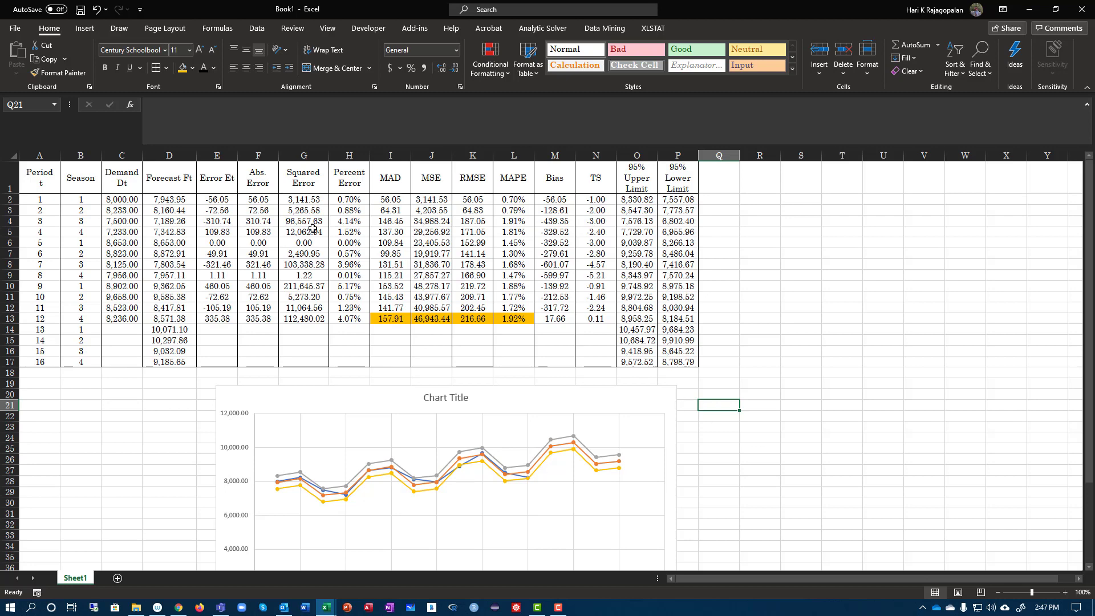
left_click_drag(390, 182, 604, 326)
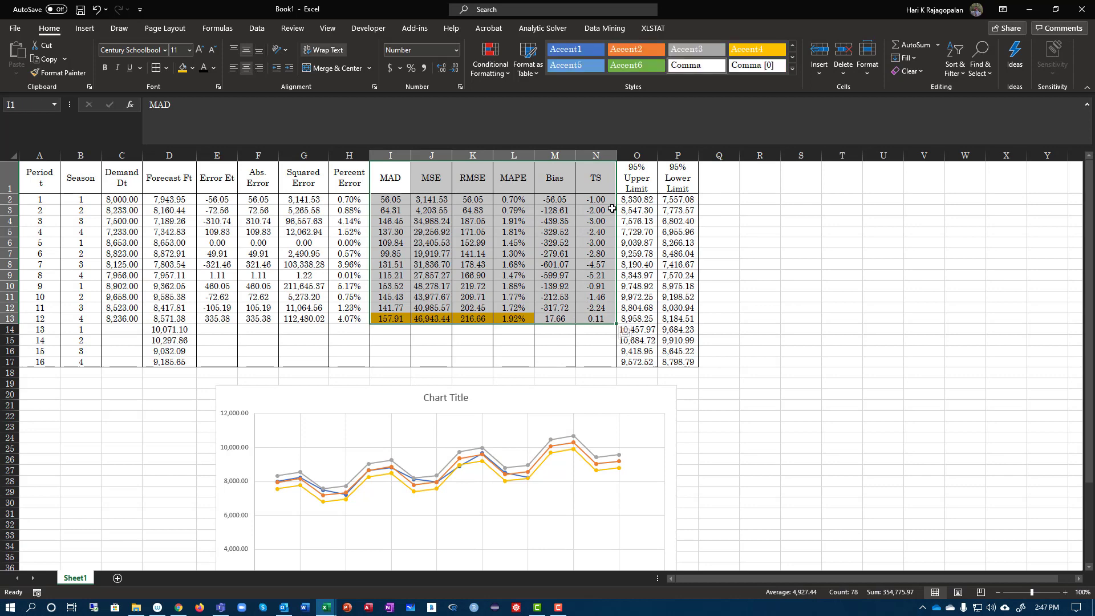
left_click_drag(596, 181, 593, 323)
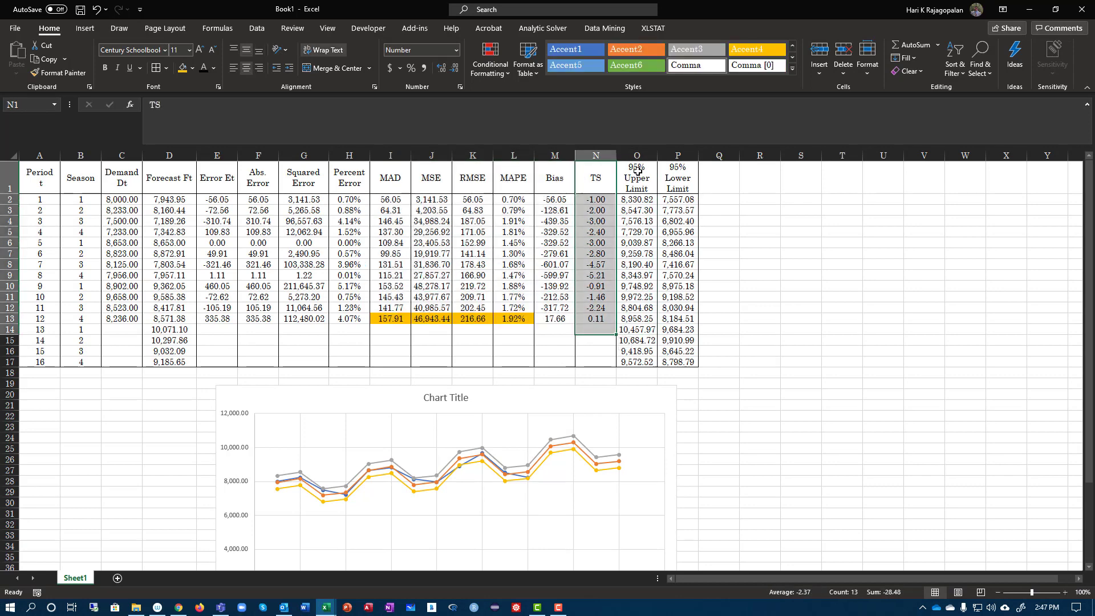
left_click_drag(637, 171, 691, 359)
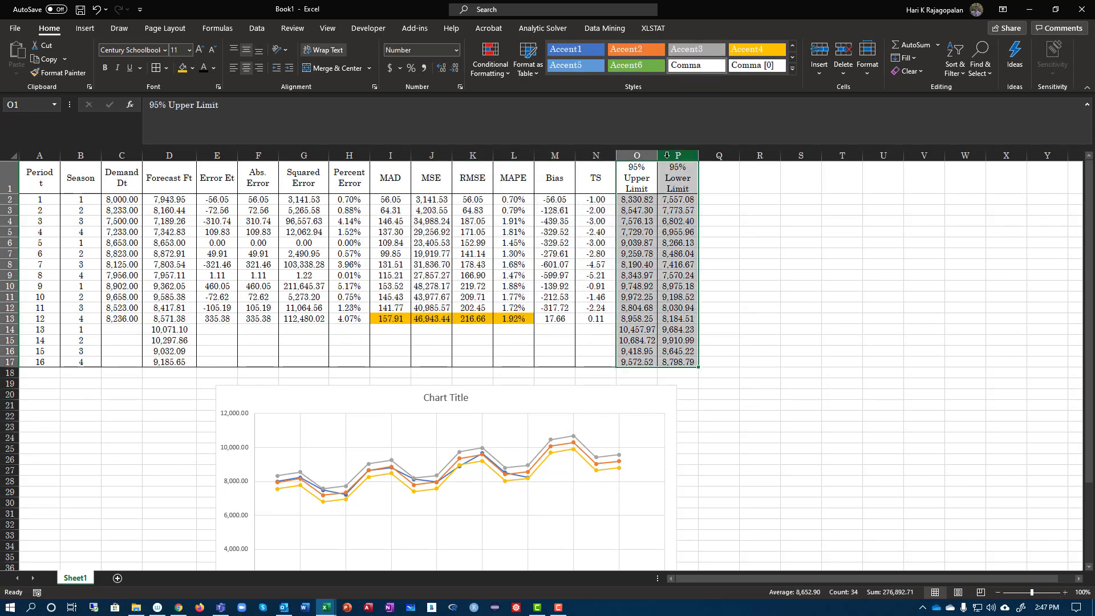
left_click(651, 182)
left_click(667, 180)
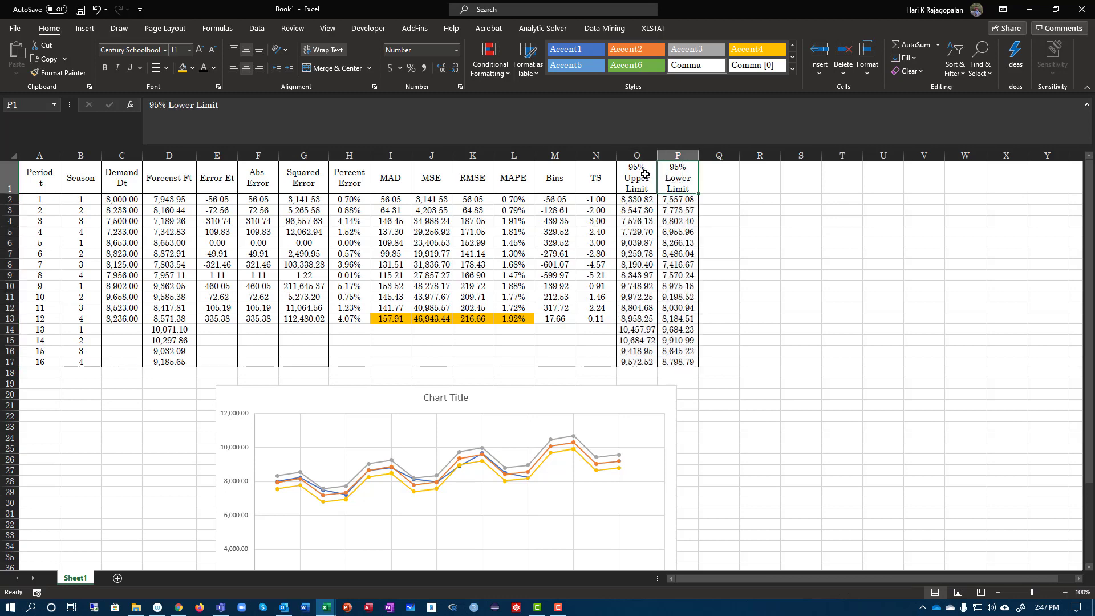
left_click(645, 174)
left_click(674, 174)
left_click(647, 189)
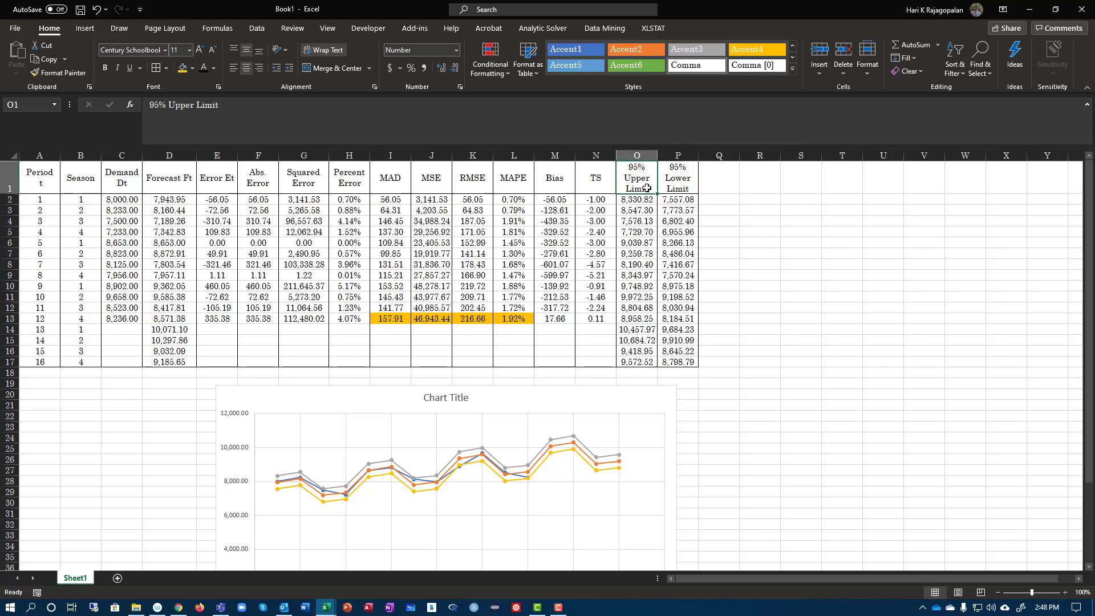
left_click(679, 186)
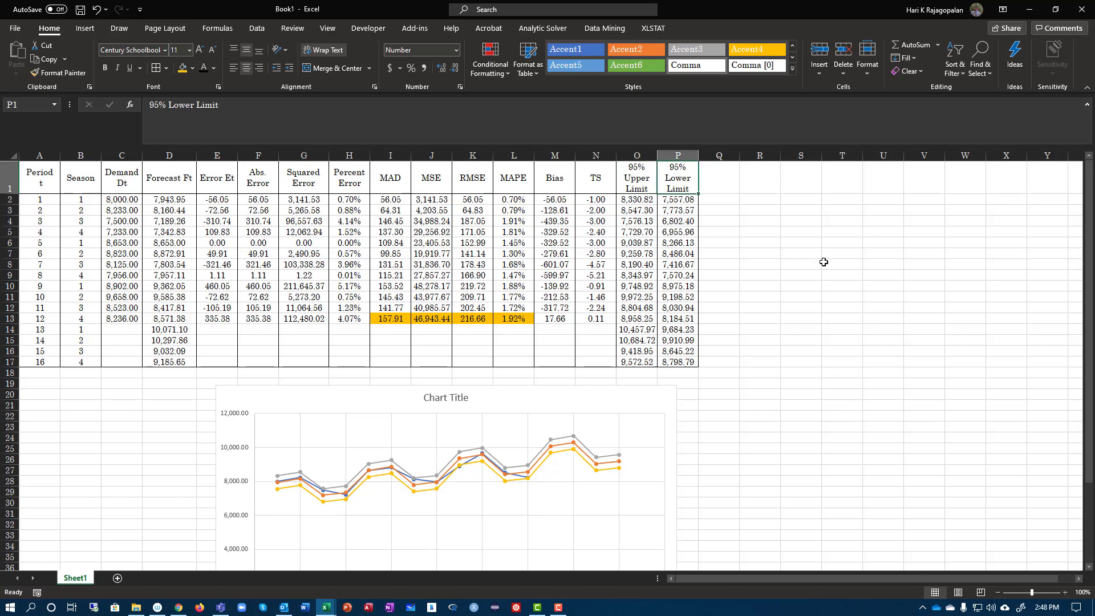